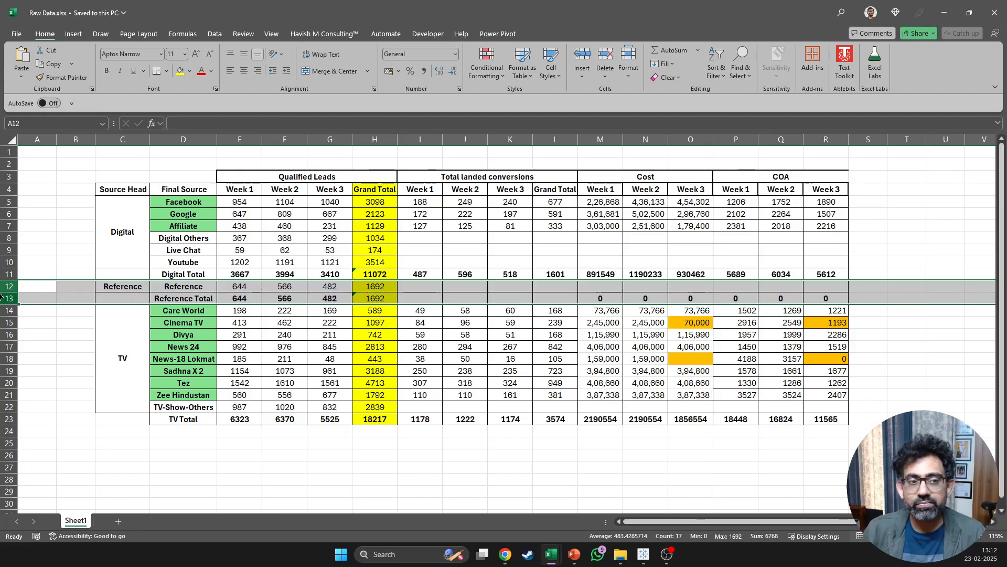
# Review the raw table's source, qualified leads, landed conversions, cost and COA columns one group at a time.
pyautogui.click(130, 128)
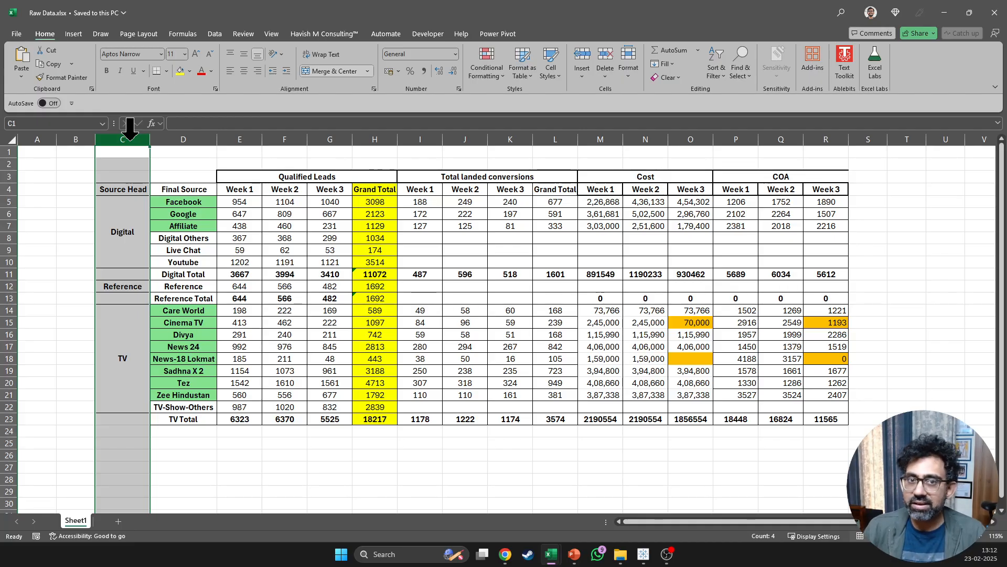
pyautogui.click(195, 130)
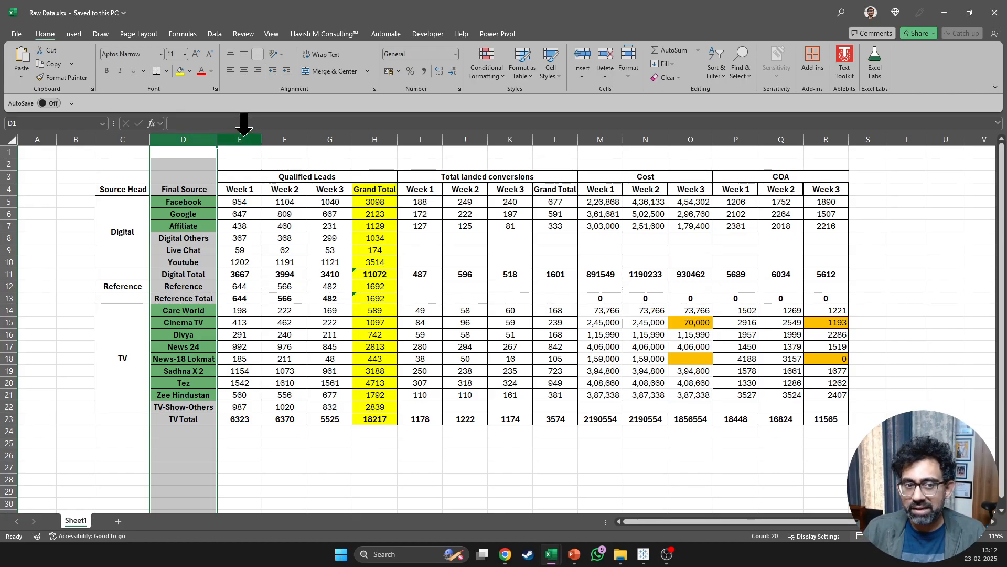
pyautogui.moveTo(241, 136); pyautogui.dragTo(329, 133)
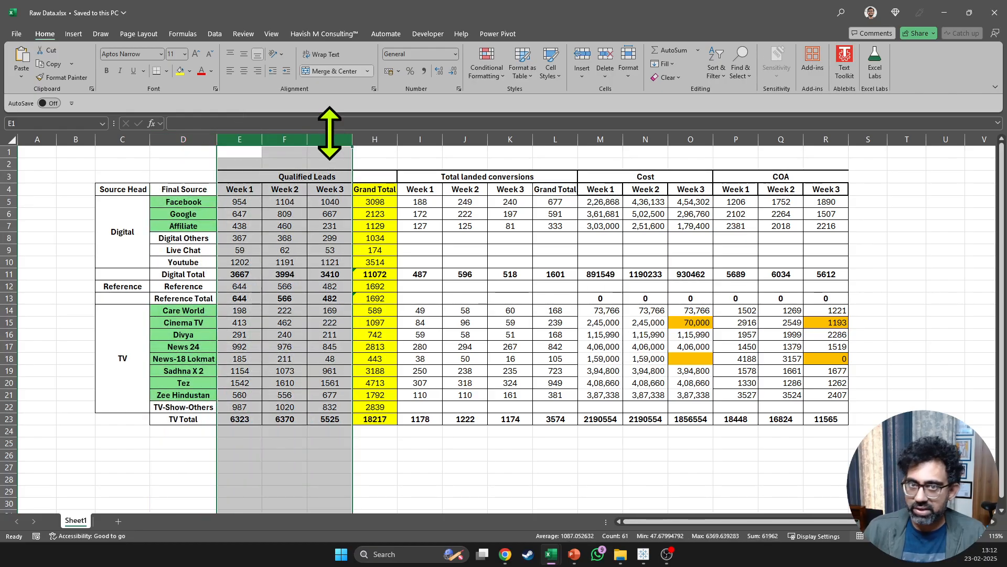
pyautogui.click(373, 127)
pyautogui.moveTo(423, 138); pyautogui.dragTo(528, 135)
pyautogui.click(555, 136)
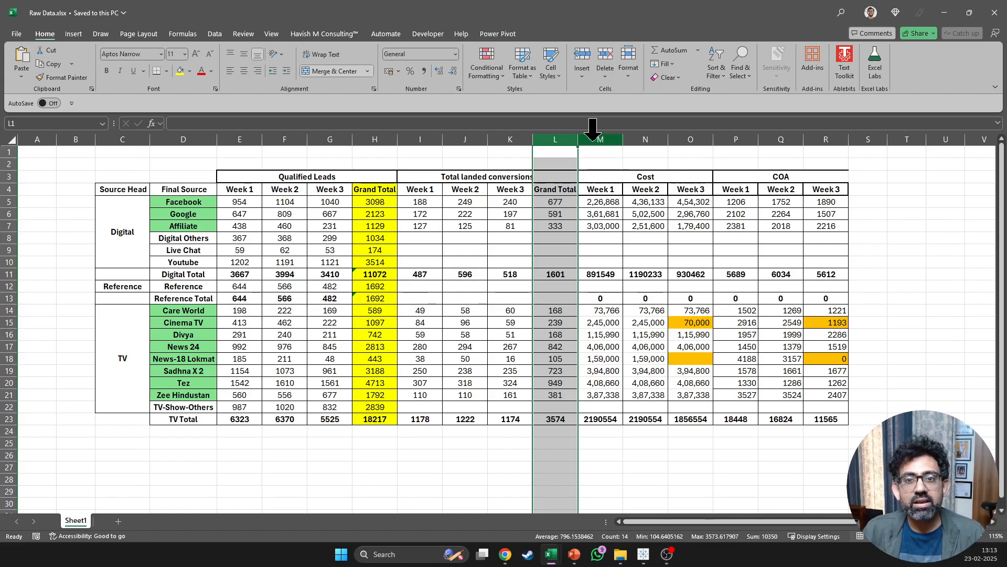
pyautogui.moveTo(593, 137); pyautogui.dragTo(814, 138)
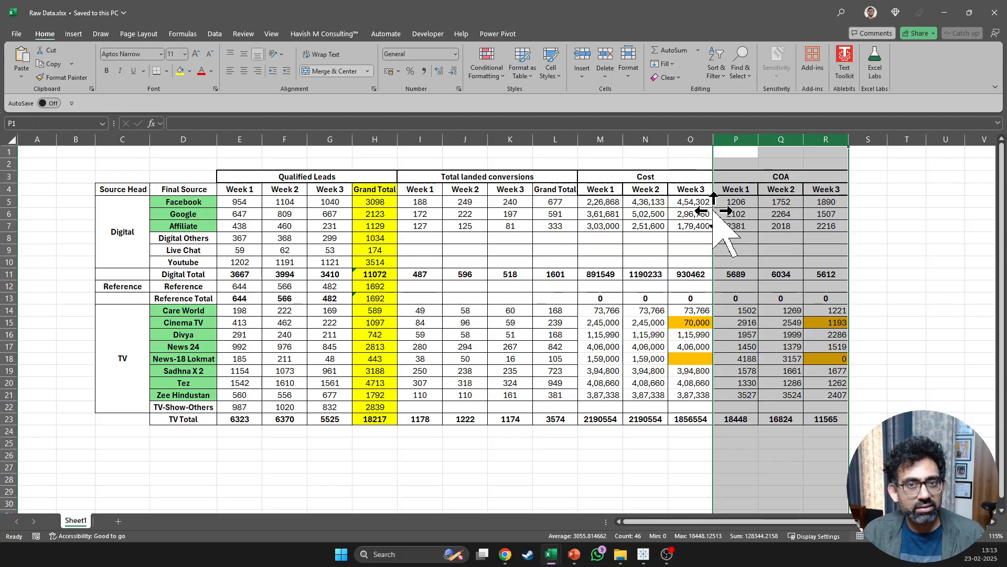
# Re-enter the Week 1 COA formula for Facebook in P5 as =M5/I5, dividing cost by landed conversions.
pyautogui.click(737, 202)
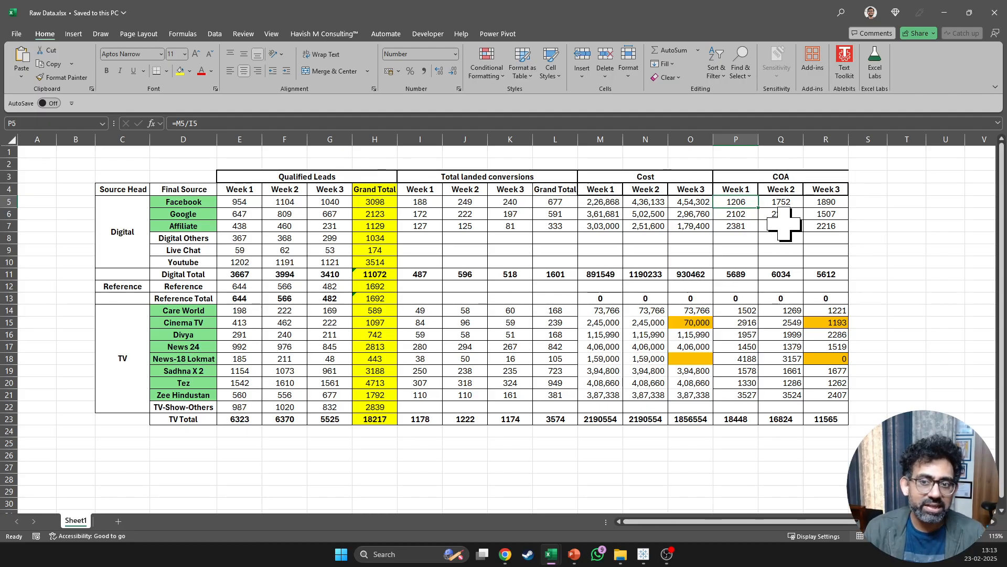
pyautogui.write('=')
pyautogui.press('Left')
pyautogui.press('Left')
pyautogui.press('Left')
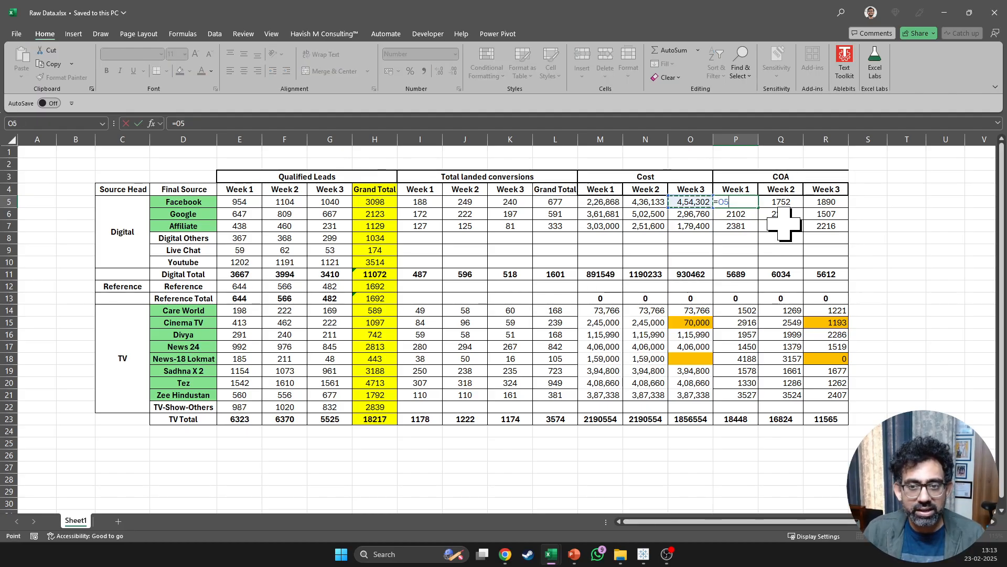
pyautogui.write('/')
pyautogui.press('Left')
pyautogui.press('Left')
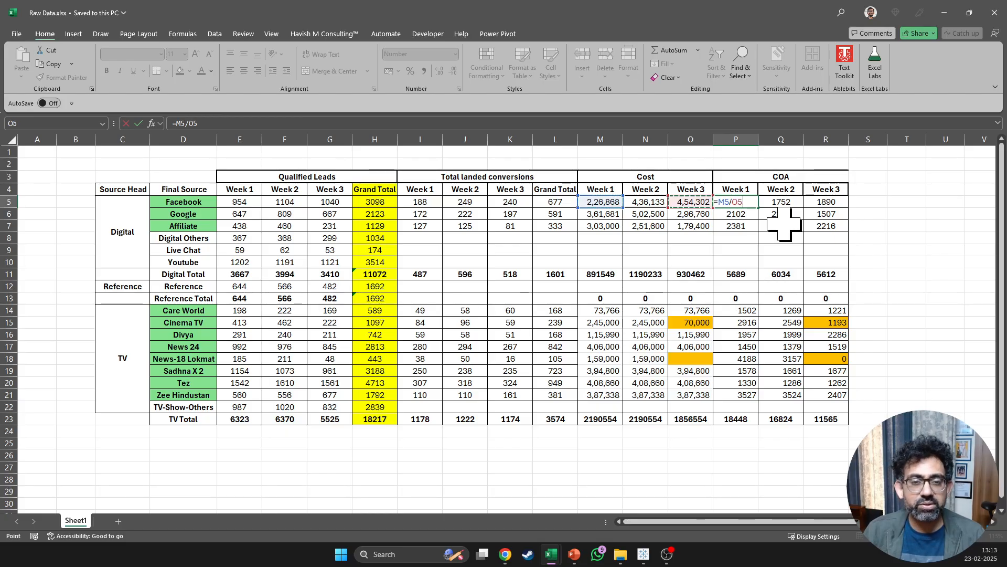
pyautogui.press('Left')
pyautogui.press('Left')
pyautogui.press('Left')
pyautogui.press('Left')
pyautogui.press('Left')
pyautogui.press('Left')
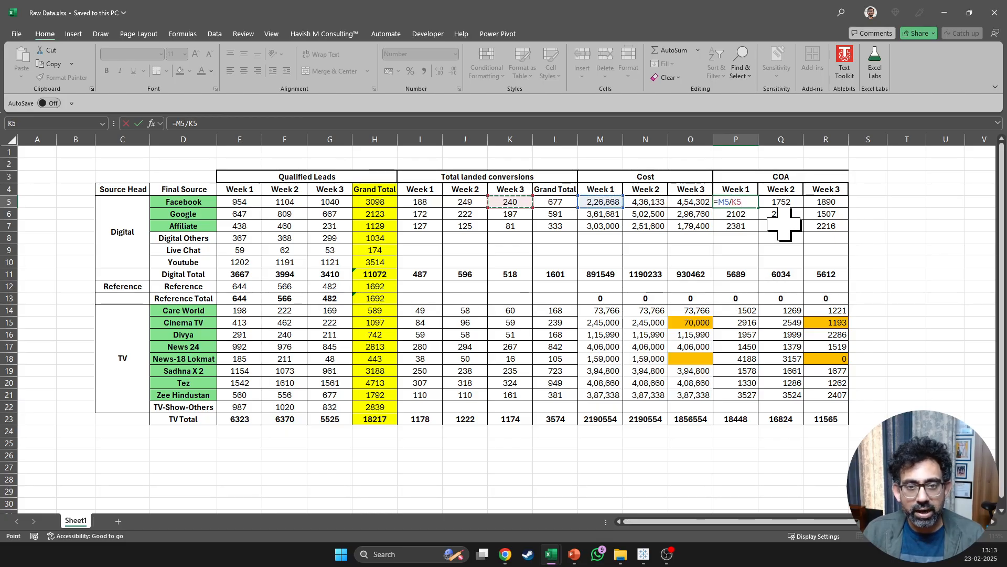
pyautogui.press('Right')
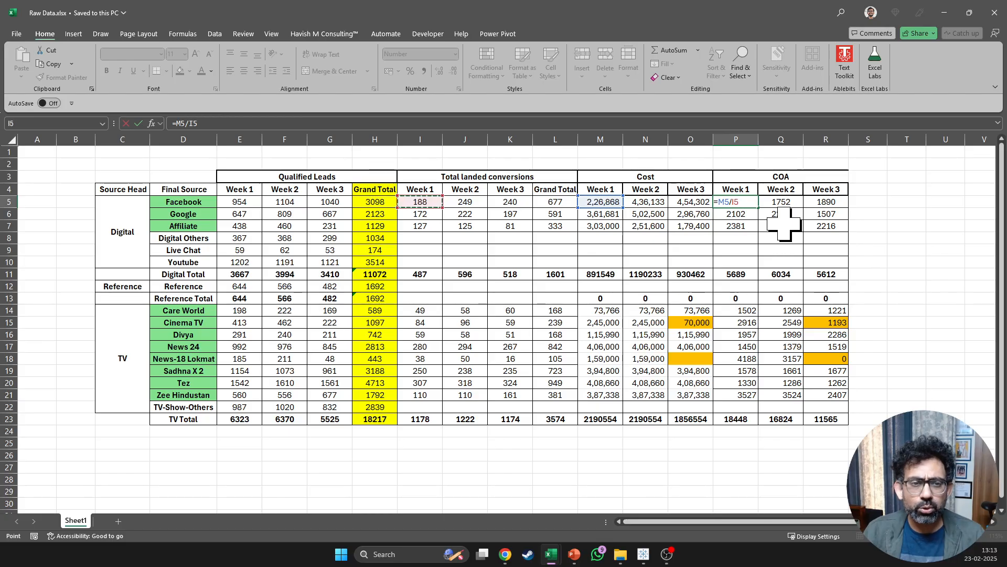
pyautogui.press('Return')
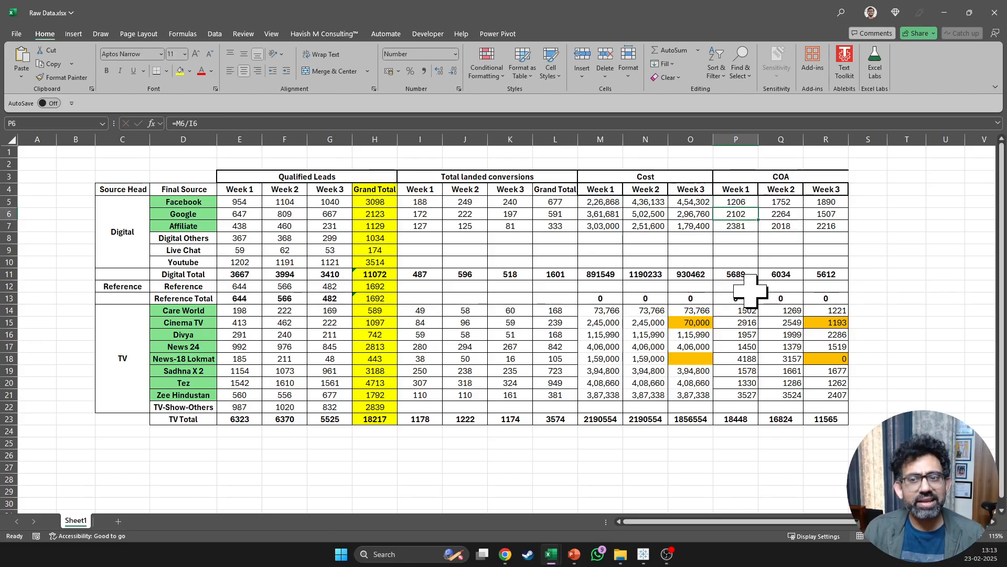
pyautogui.press('Up')
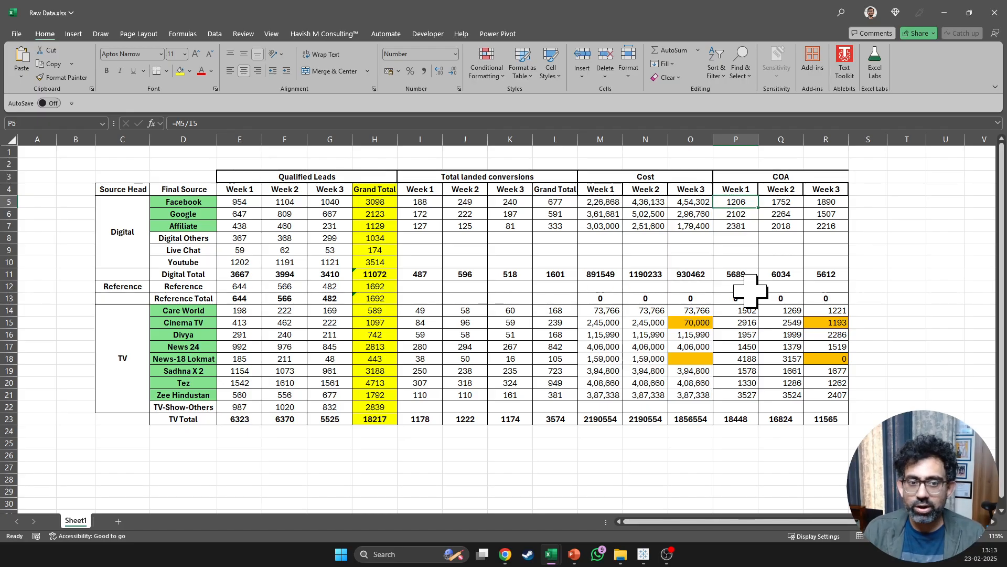
# Examine the Digital Total and TV Total rows and the COA columns P to R.
pyautogui.click(11, 274)
pyautogui.click(10, 286)
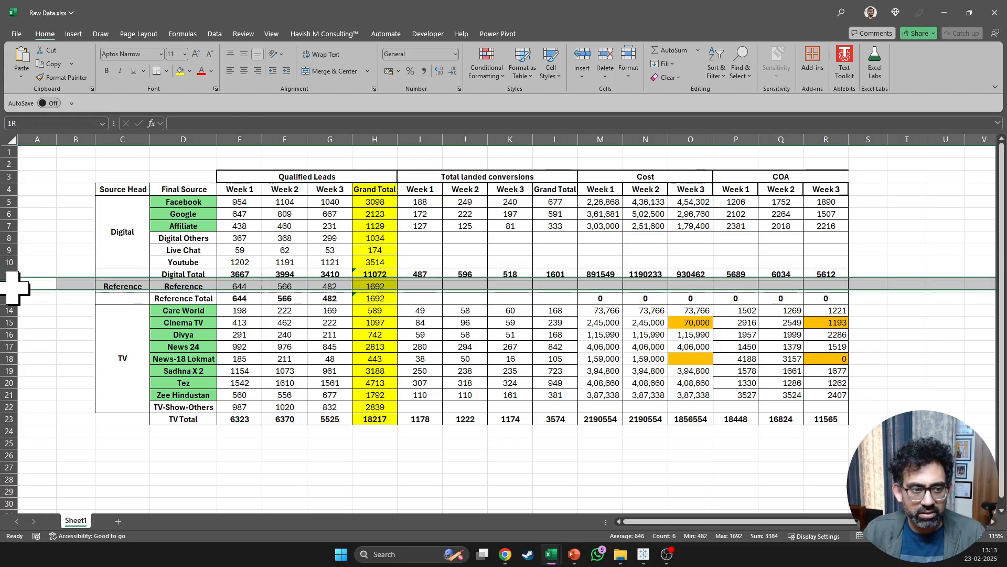
pyautogui.click(10, 274)
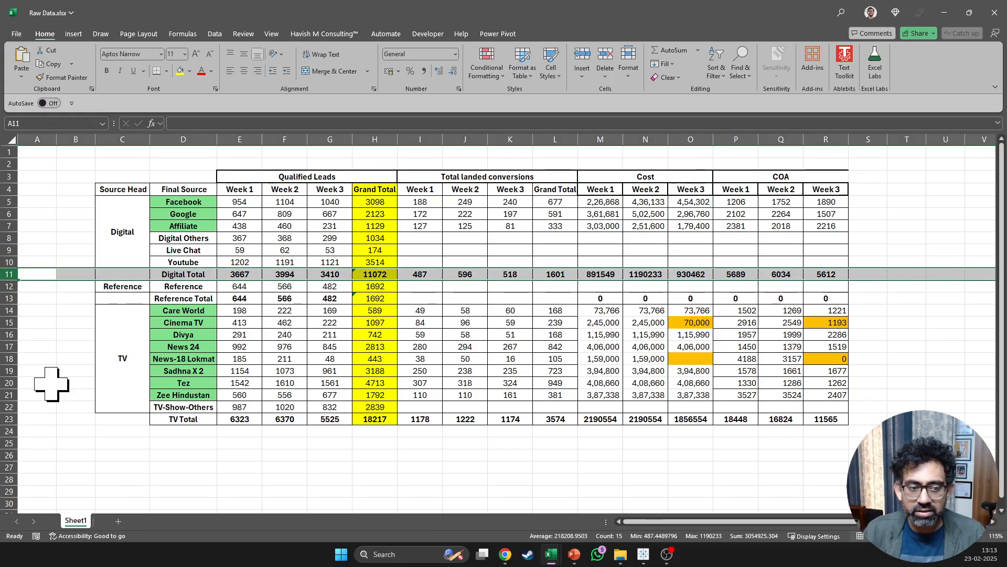
pyautogui.keyDown('ctrl'); pyautogui.click(3, 418); pyautogui.keyUp('ctrl')
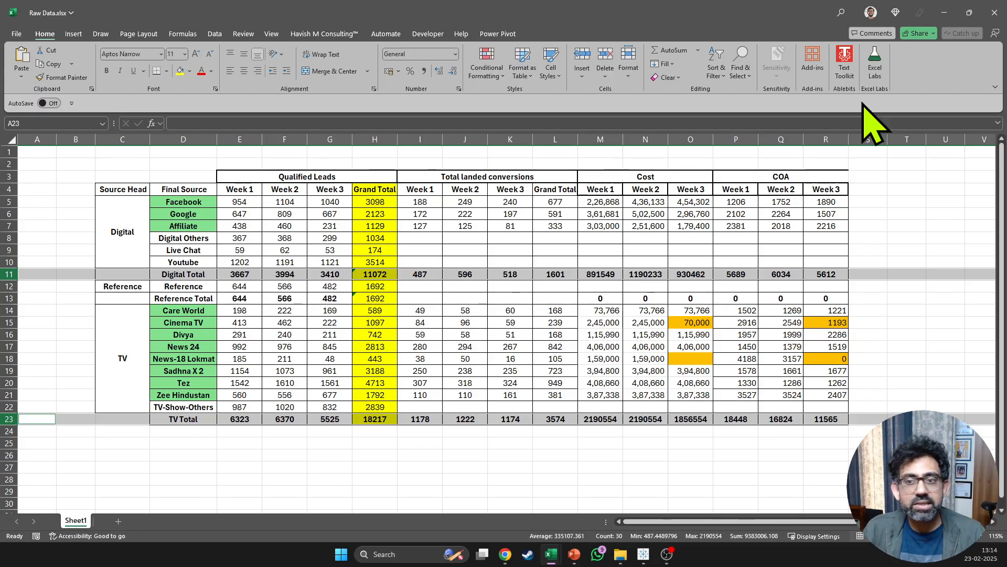
pyautogui.moveTo(756, 139); pyautogui.dragTo(820, 134)
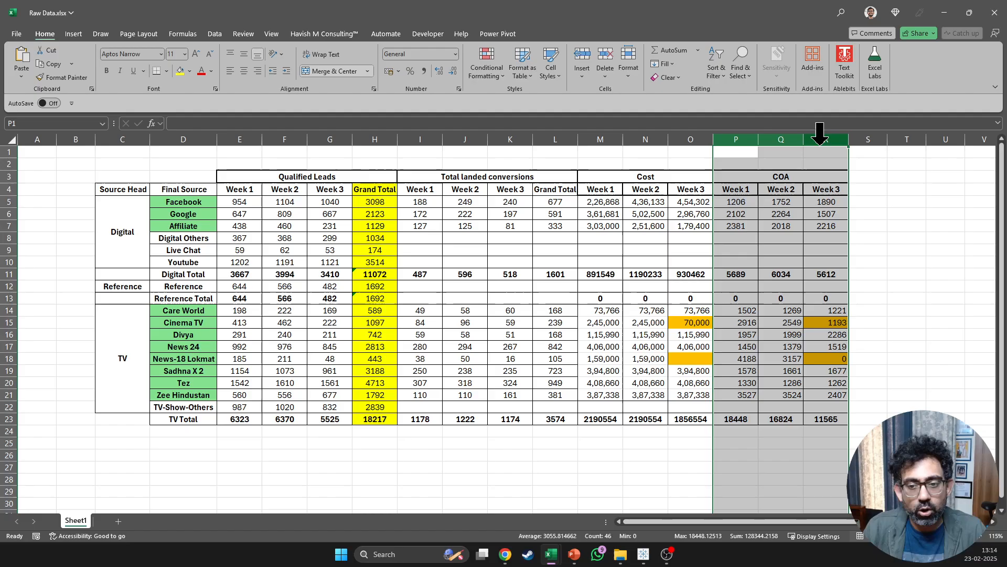
pyautogui.click(604, 250)
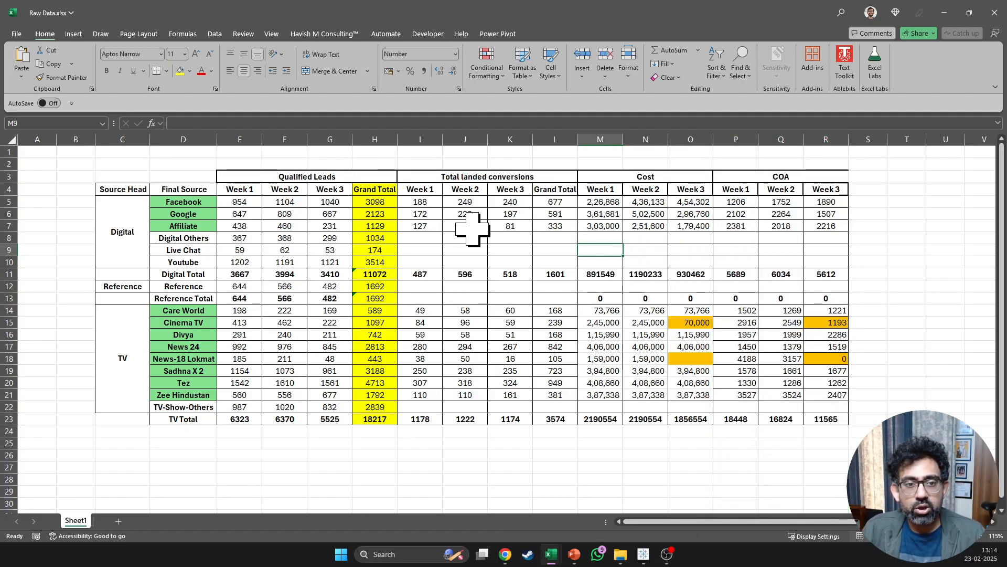
pyautogui.hotkey('alt', 'Tab')
pyautogui.hotkey('alt', 'Tab')
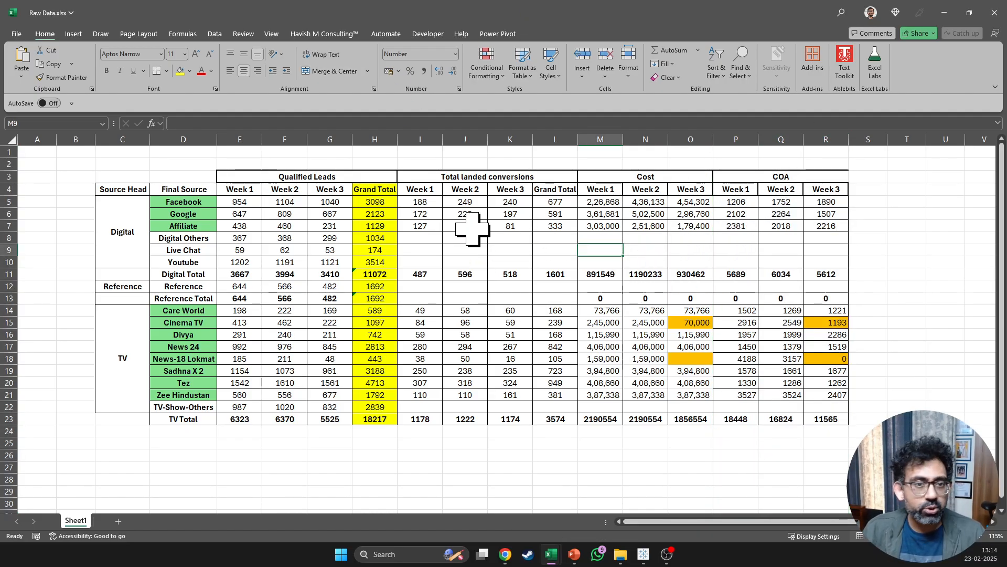
pyautogui.click(331, 240)
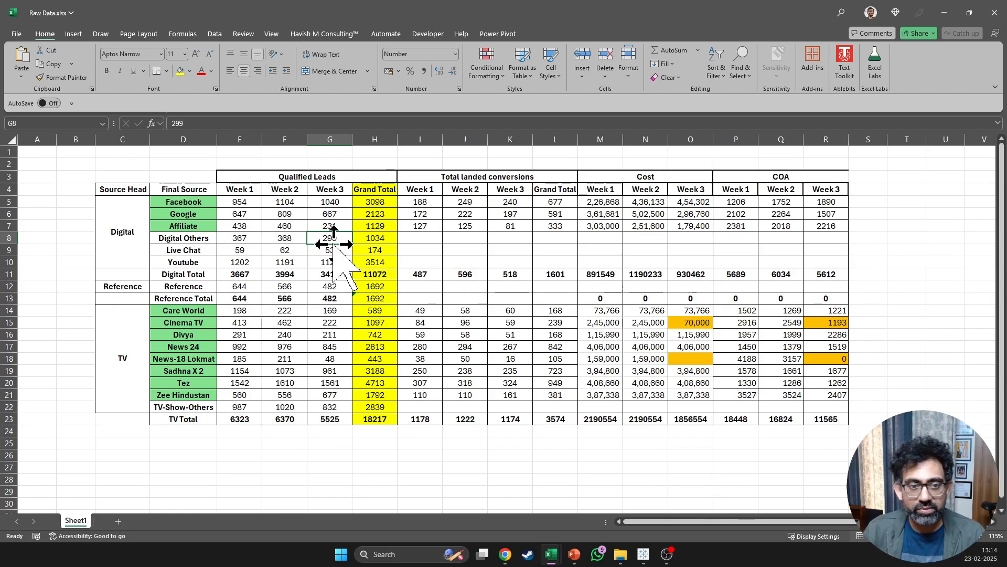
pyautogui.click(303, 214)
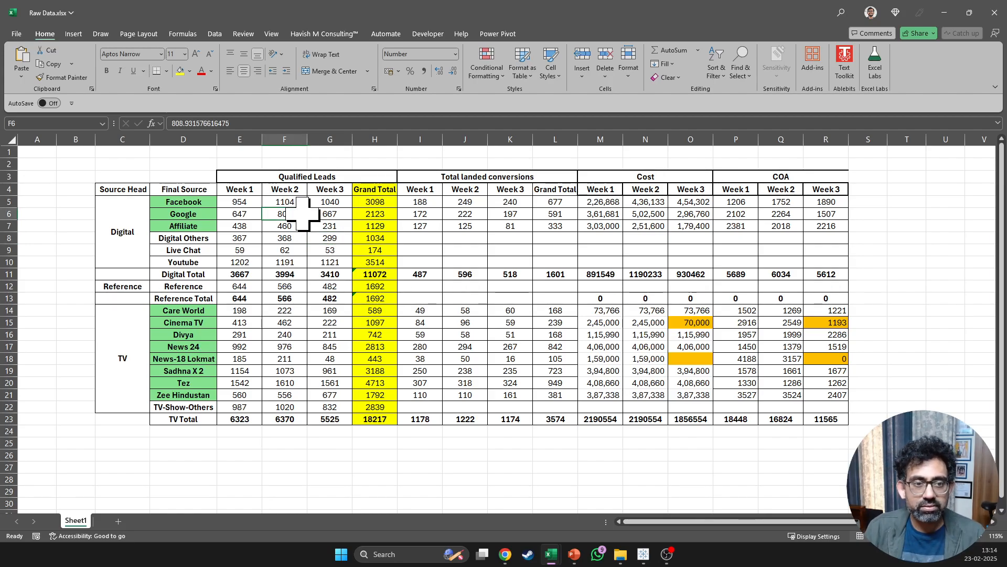
# Create a new blank workbook and select cell B2.
pyautogui.hotkey('ctrl', 'n')
pyautogui.keyDown('ctrl'); pyautogui.scroll(3, 278, 213); pyautogui.keyUp('ctrl')
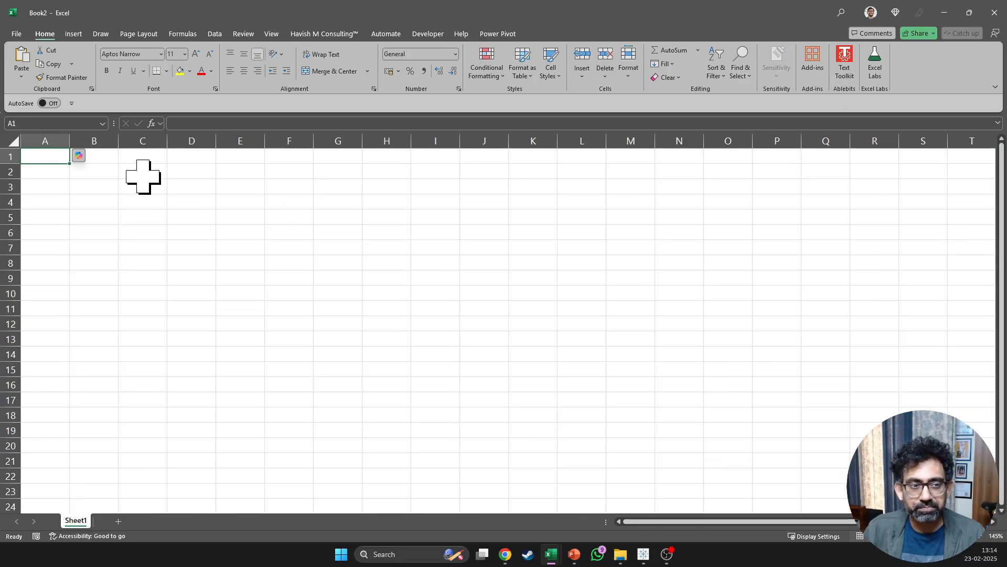
pyautogui.click(105, 172)
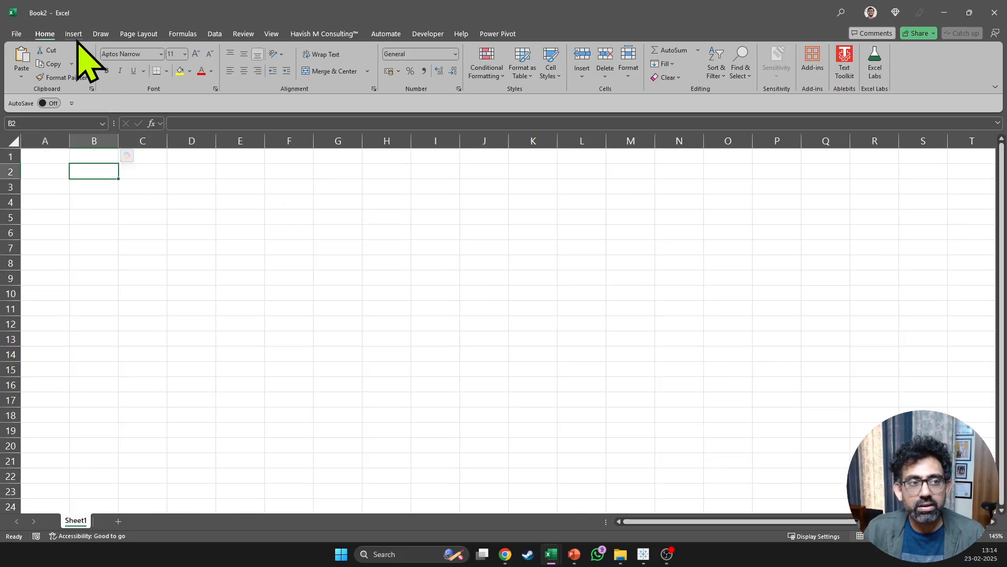
pyautogui.click(214, 35)
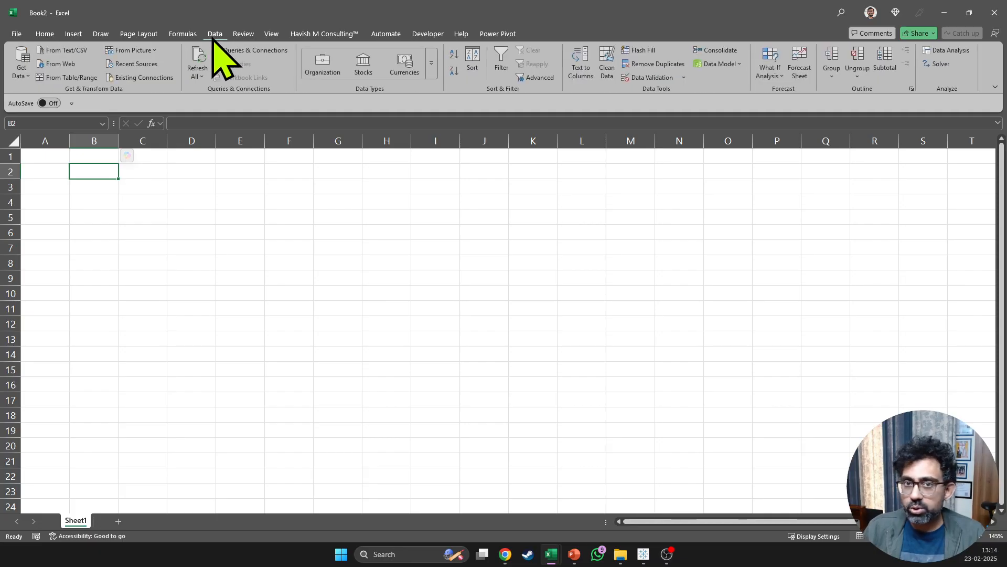
pyautogui.click(21, 68)
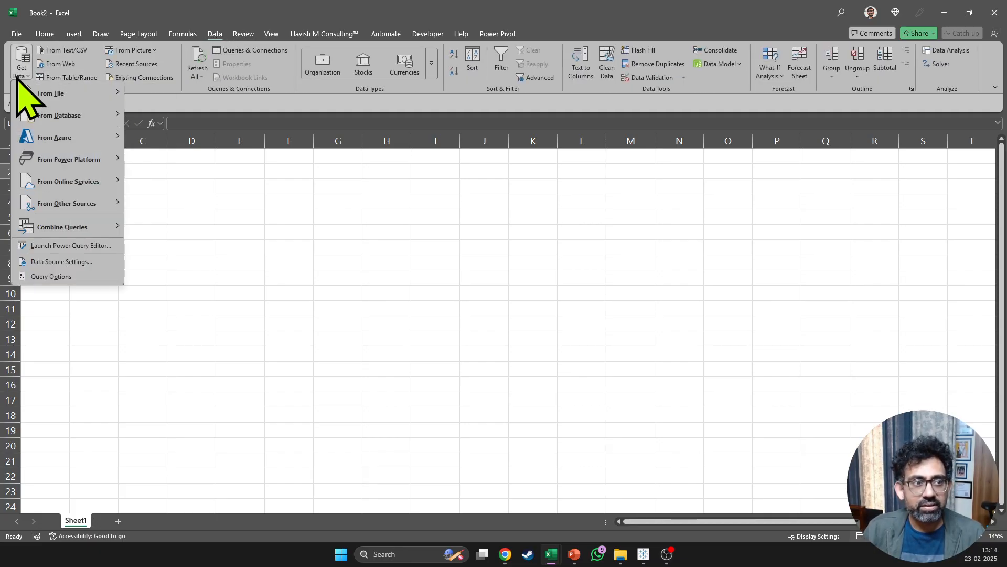
pyautogui.moveTo(58, 96)
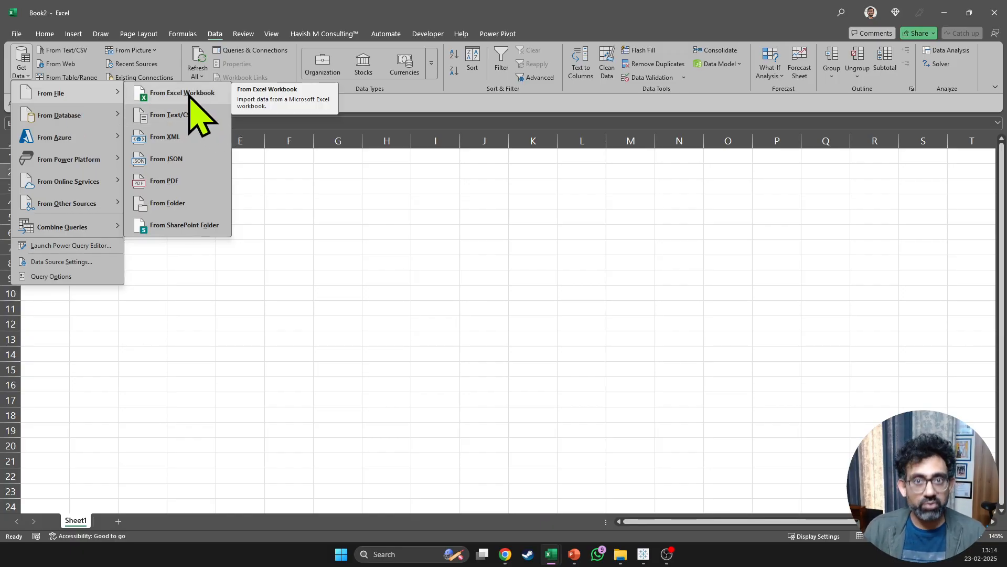
pyautogui.click(171, 93)
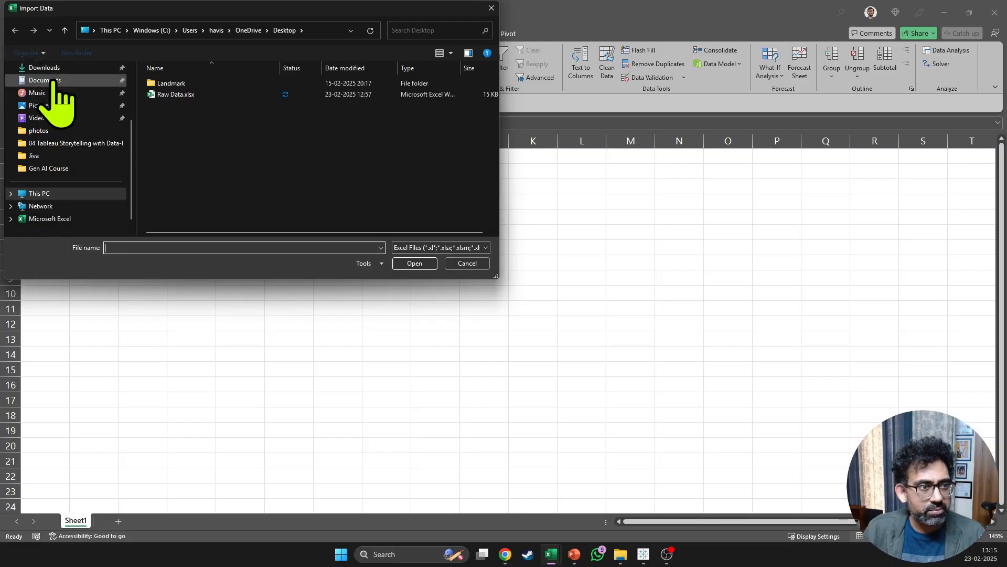
pyautogui.scroll(-1, 63, 110)
pyautogui.scroll(3, 73, 120)
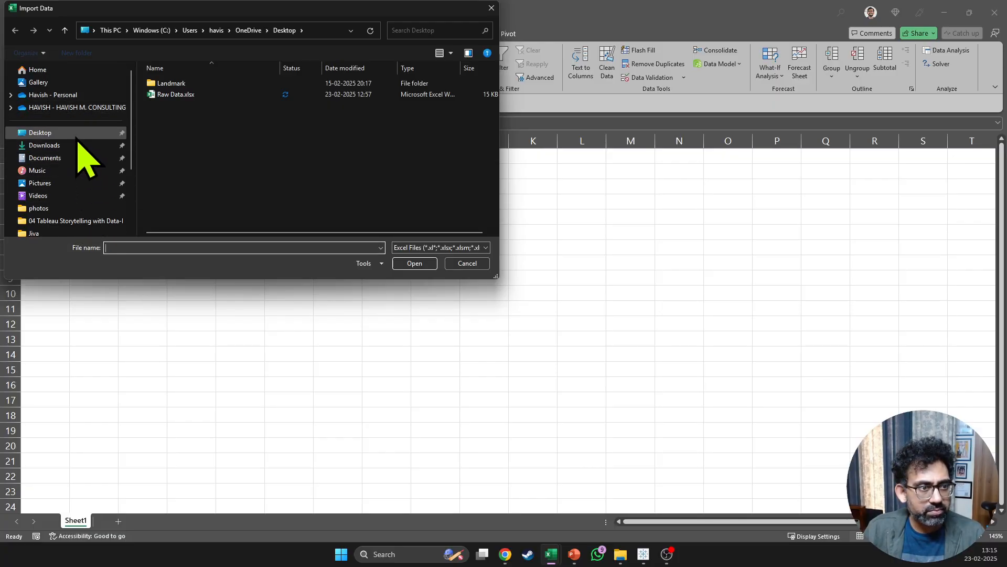
pyautogui.click(74, 133)
pyautogui.click(199, 83)
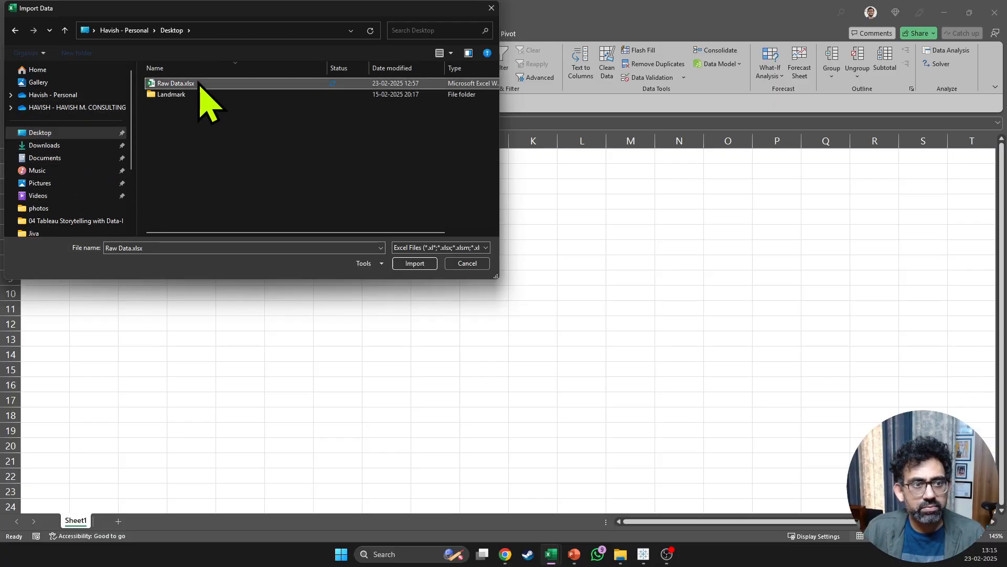
pyautogui.click(469, 264)
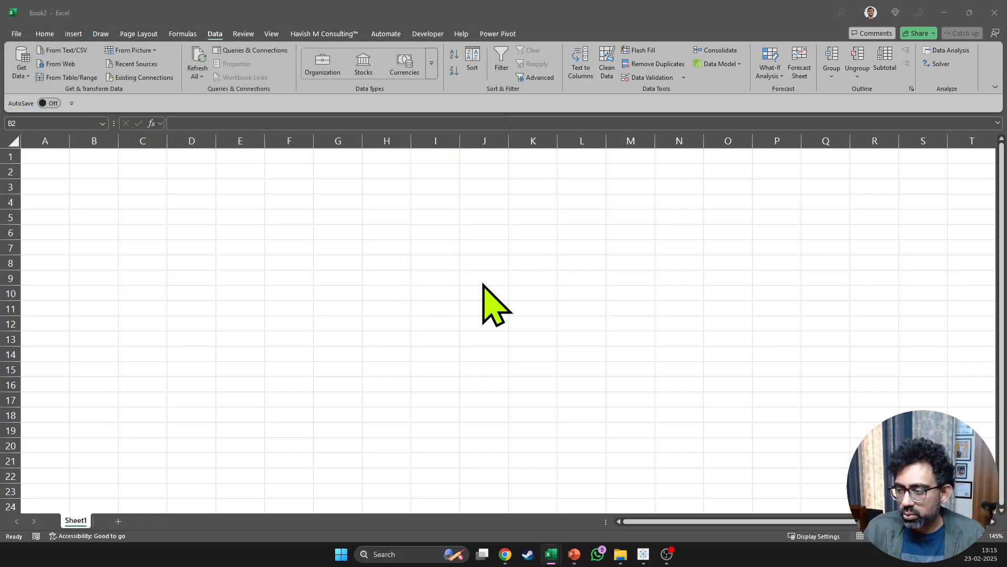
# Switch to the Raw Data.xlsx workbook and close it, saving its changes.
pyautogui.hotkey('alt', 'Tab')
pyautogui.click(995, 13)
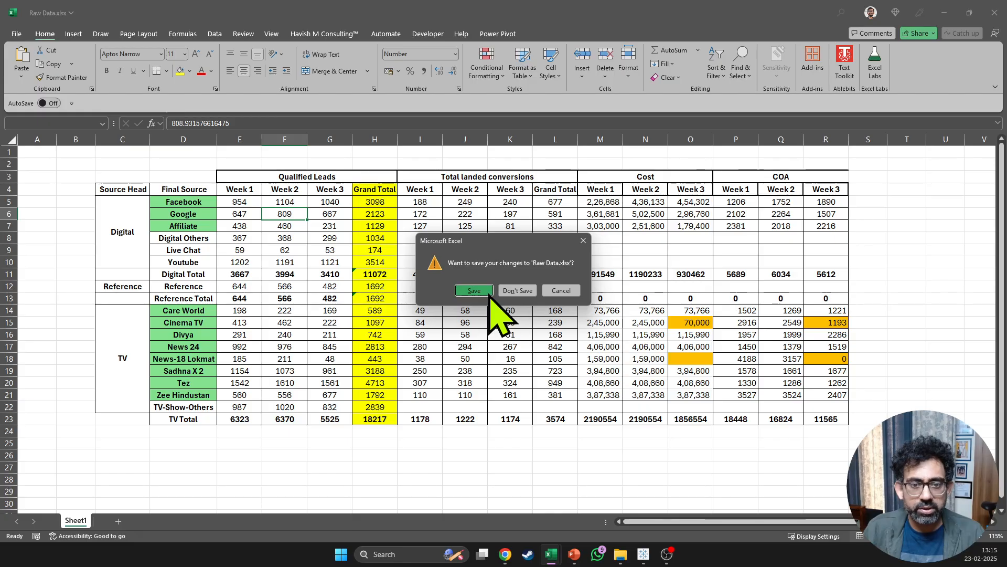
pyautogui.click(489, 293)
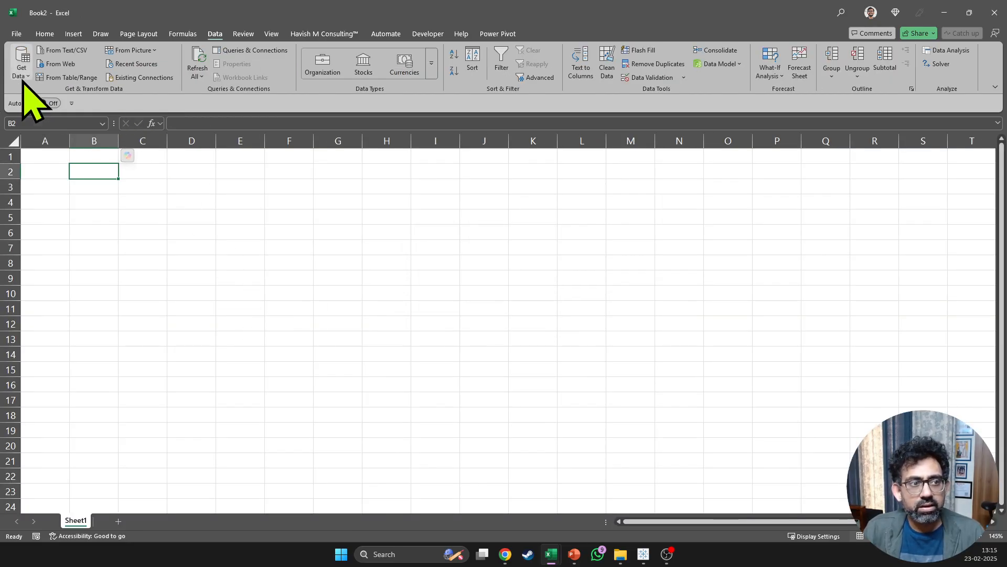
# Import Sheet1 from the Raw Data.xlsx workbook on the Desktop and open it for transformation in the Power Query Editor.
pyautogui.click(22, 68)
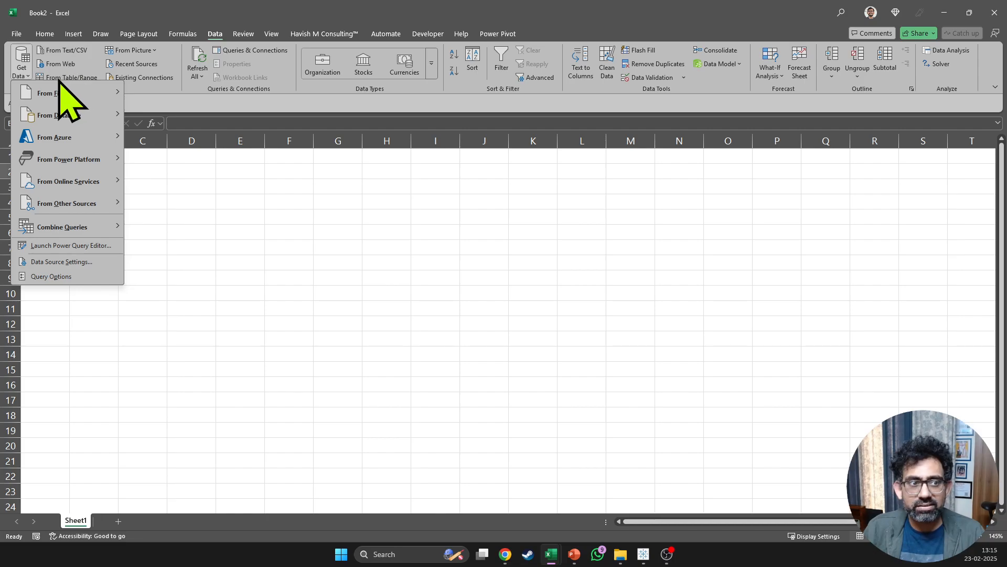
pyautogui.moveTo(50, 93)
pyautogui.click(173, 90)
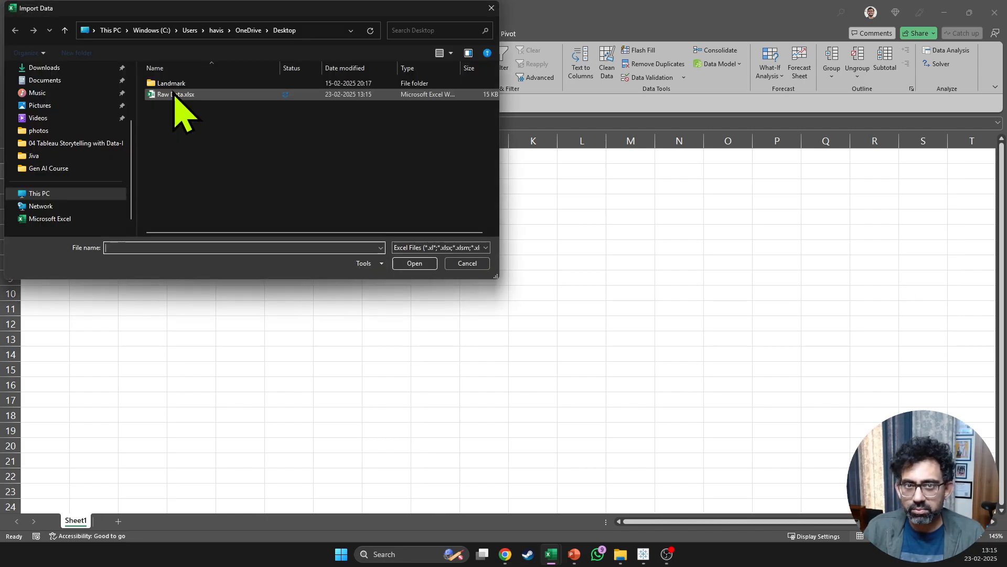
pyautogui.click(175, 95)
pyautogui.doubleClick(242, 93)
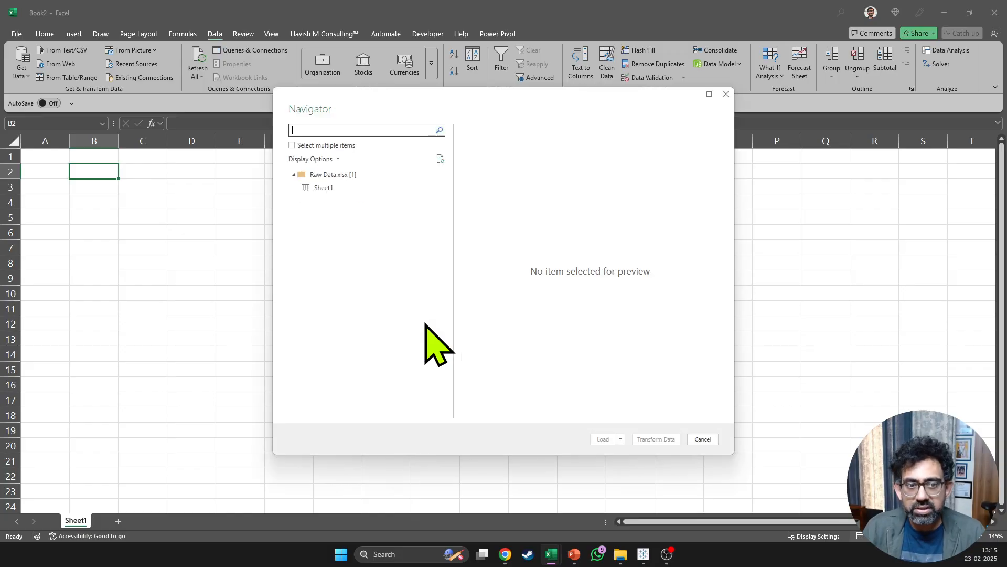
pyautogui.click(340, 187)
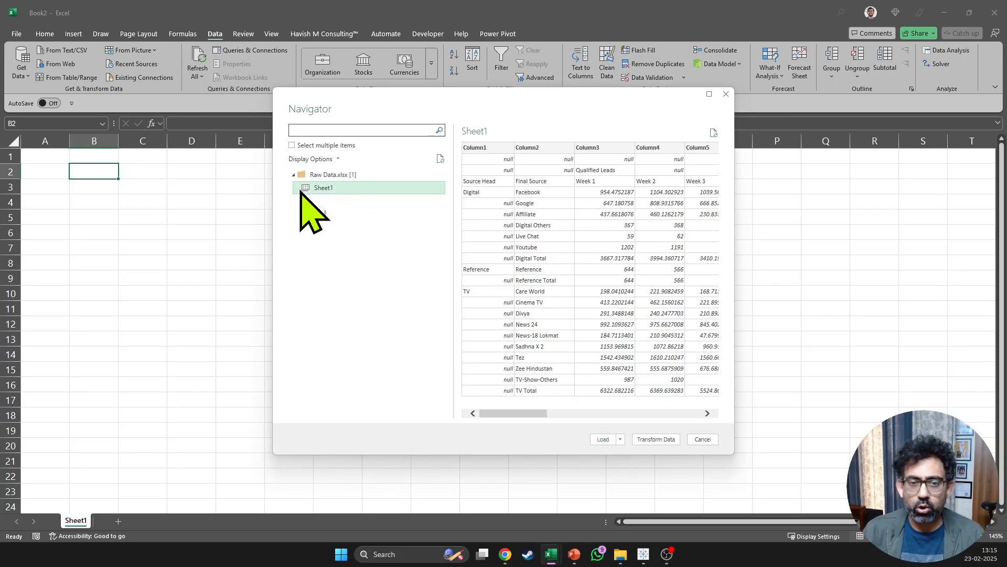
pyautogui.click(656, 439)
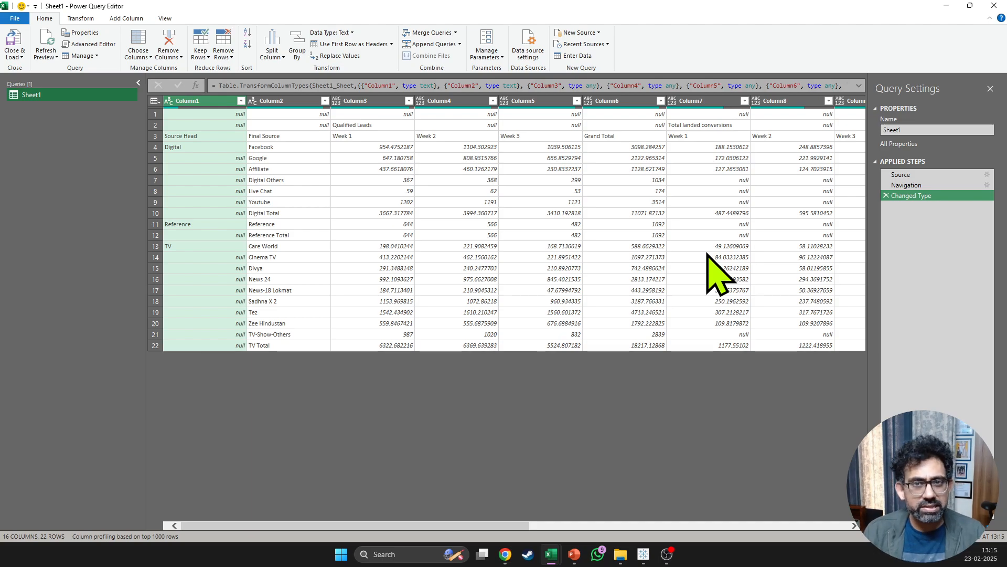
# Examine the formulas of the Source, Navigation and Changed Type steps, expanding the formula display for the full type list.
pyautogui.click(936, 176)
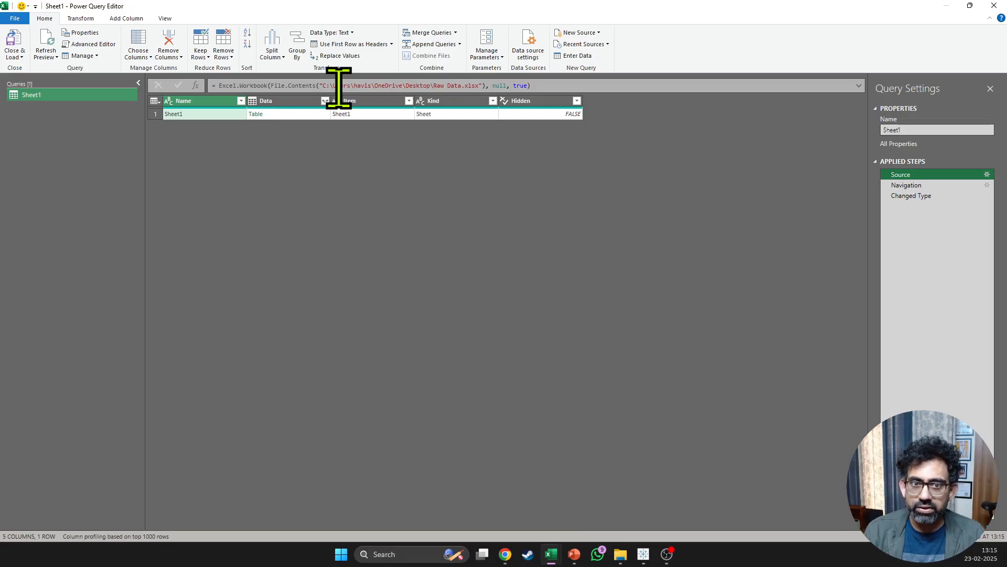
pyautogui.click(918, 185)
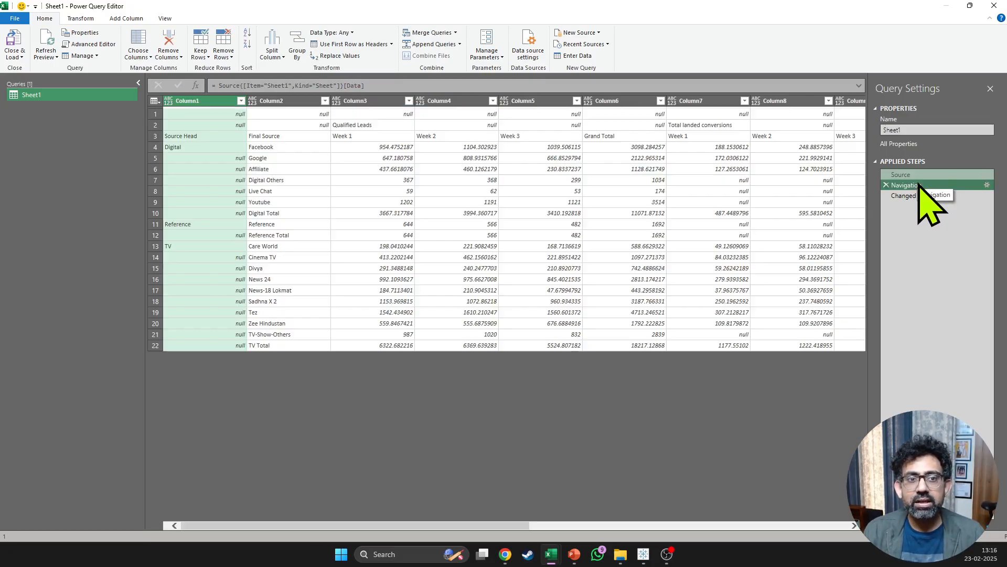
pyautogui.doubleClick(283, 86)
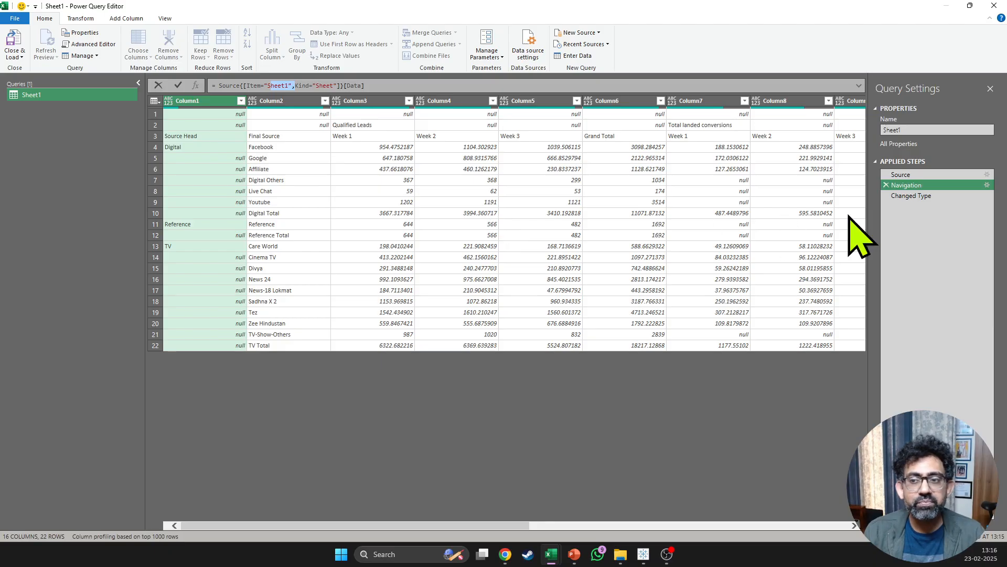
pyautogui.click(943, 197)
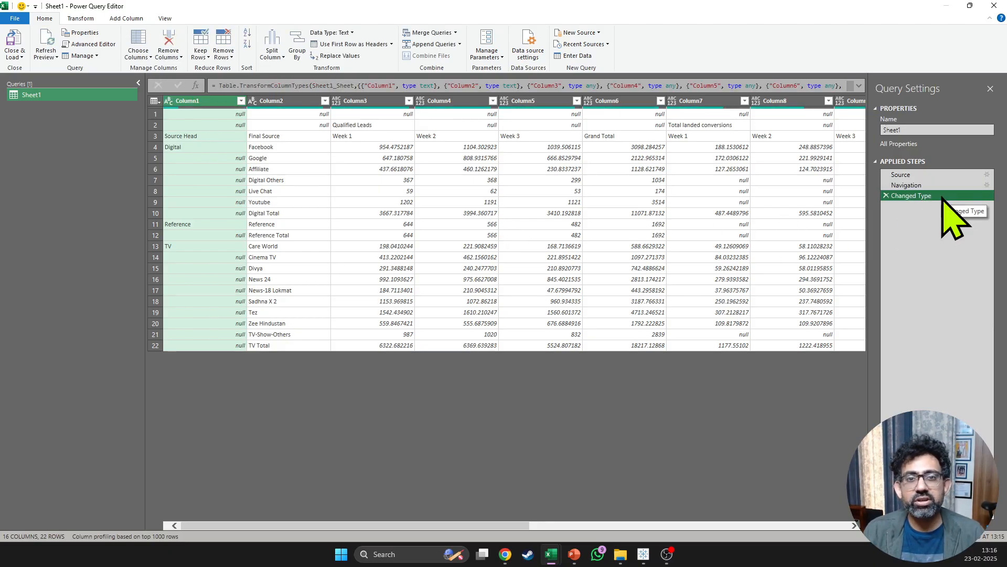
pyautogui.click(859, 86)
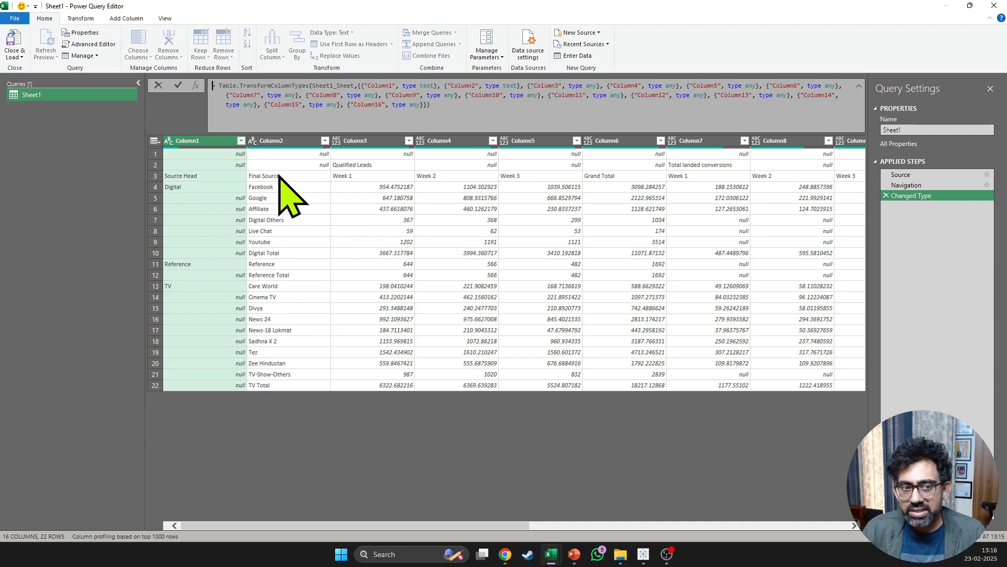
pyautogui.click(156, 177)
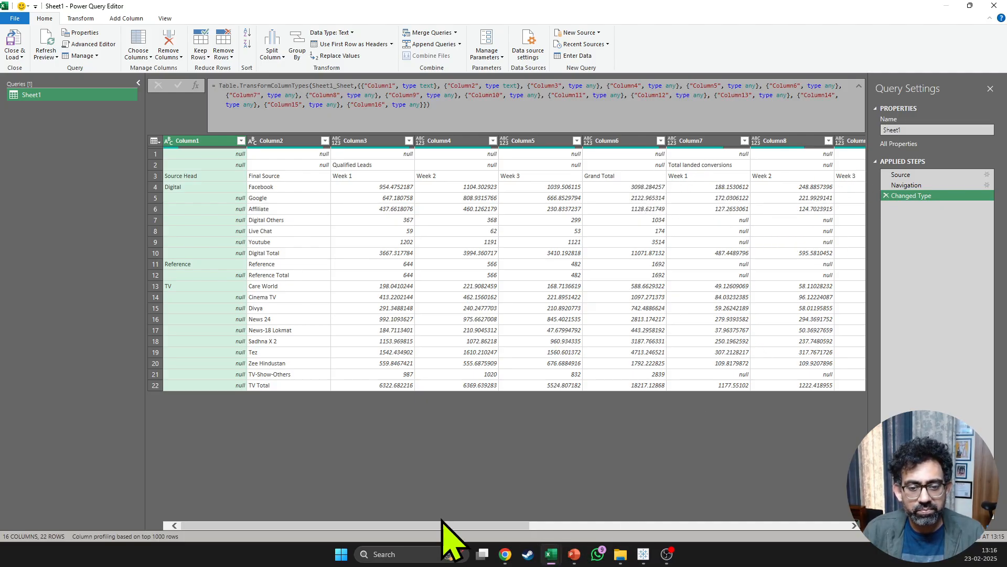
# Remove the three COA columns, Column14, Column15 and Column16, from the query.
pyautogui.moveTo(441, 525); pyautogui.dragTo(760, 527)
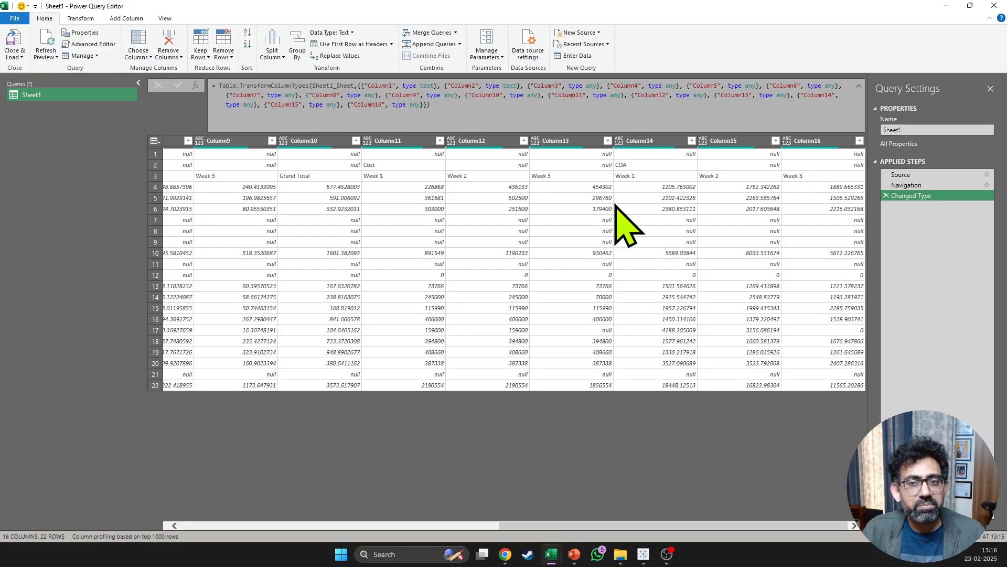
pyautogui.click(635, 142)
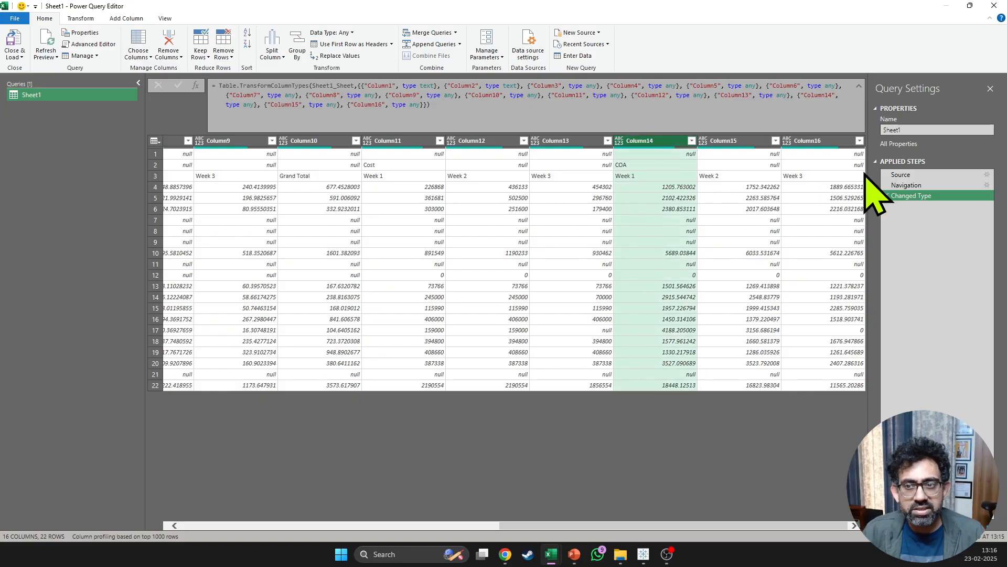
pyautogui.keyDown('shift'); pyautogui.click(811, 142); pyautogui.keyUp('shift')
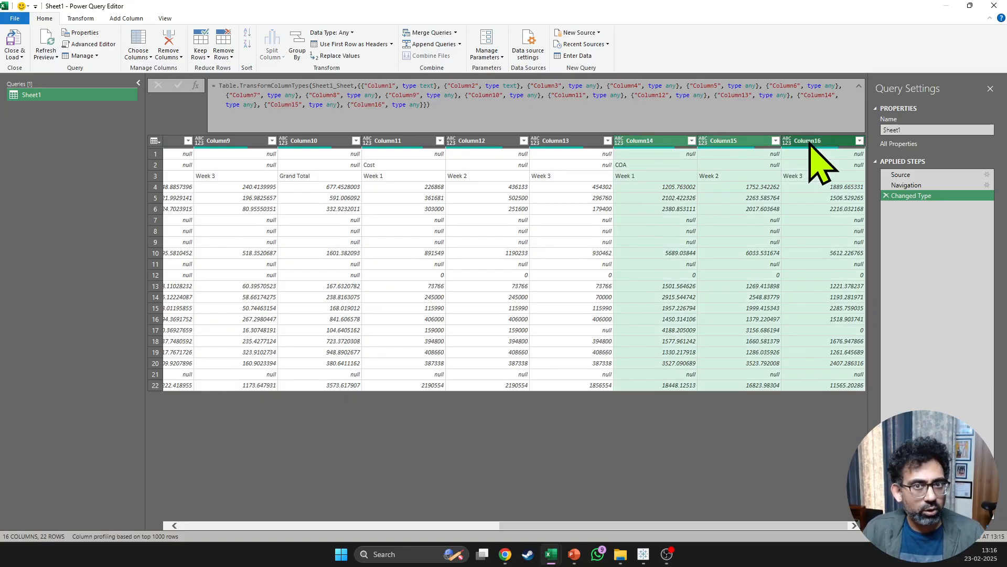
pyautogui.rightClick(810, 143)
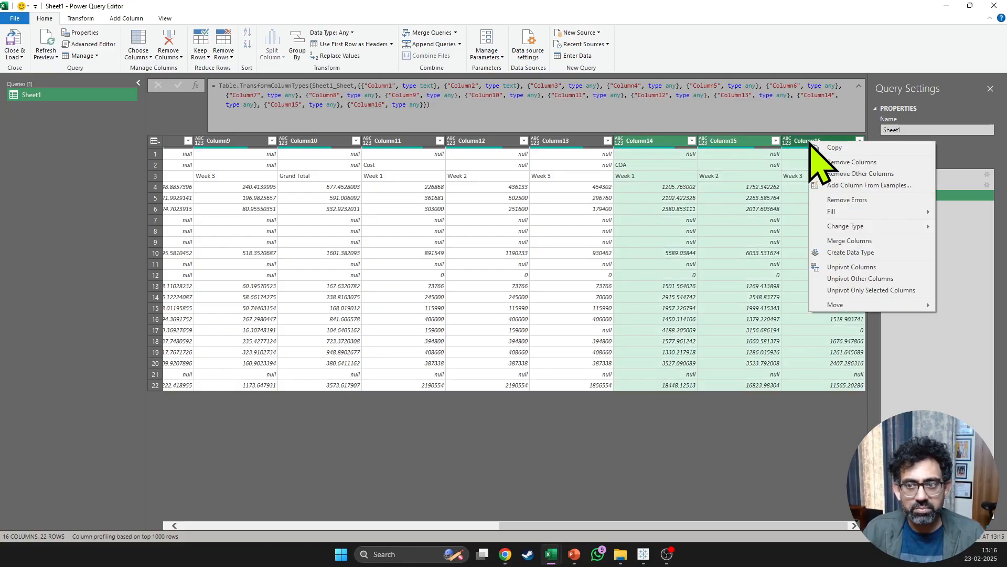
pyautogui.click(842, 163)
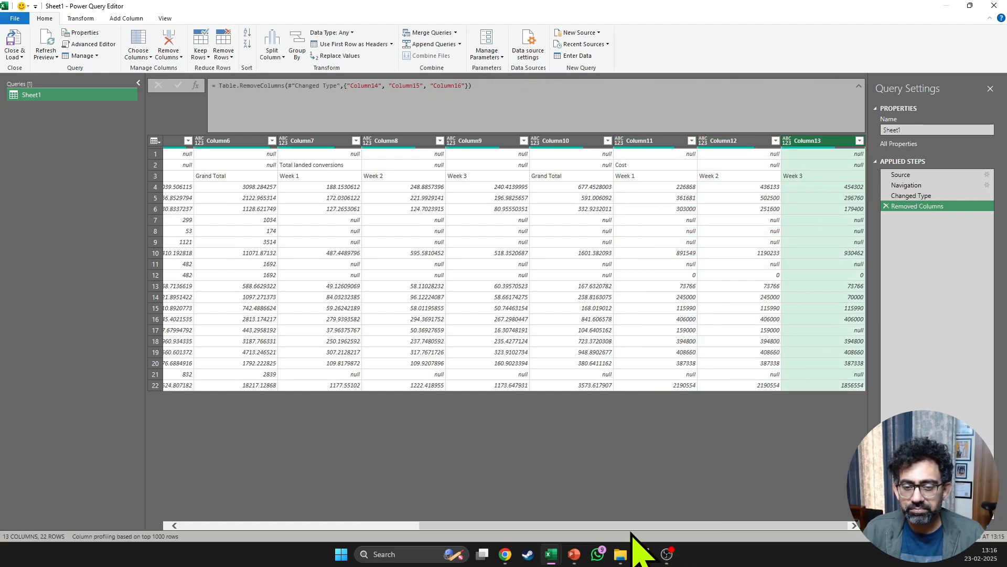
# Examine the blank first row and the Qualified Leads heading cells across Column3 to Column5 in row 2.
pyautogui.moveTo(628, 526); pyautogui.dragTo(326, 551)
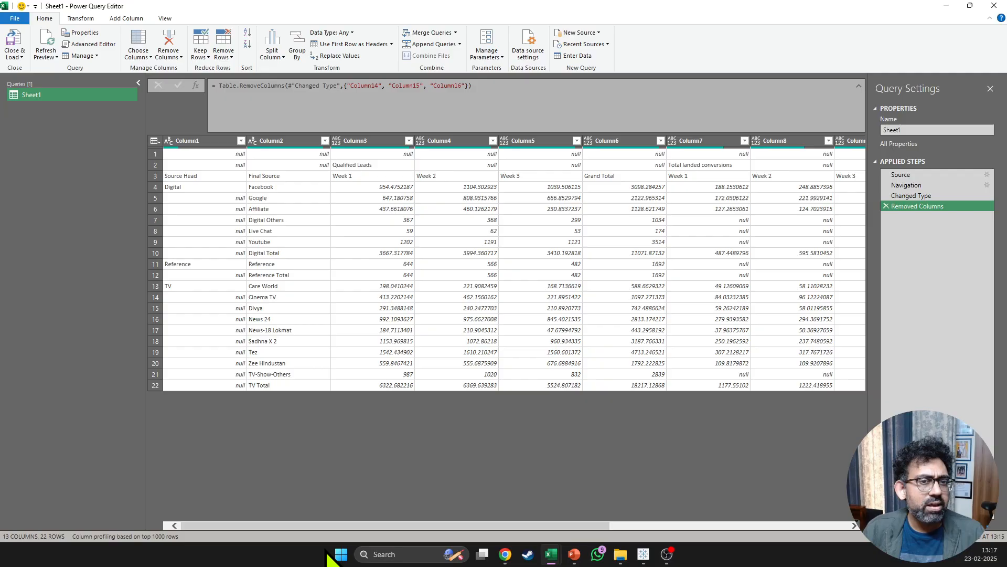
pyautogui.click(155, 155)
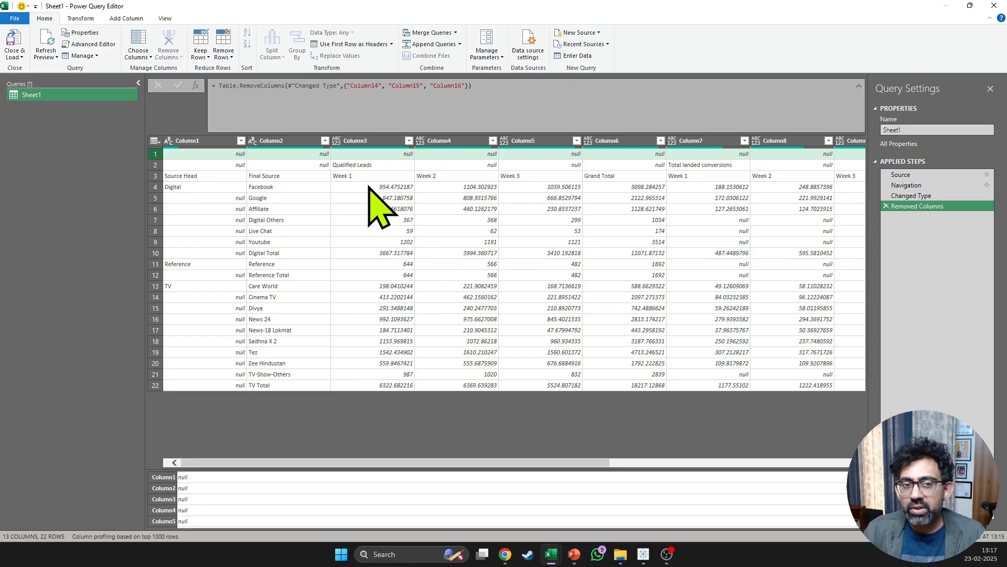
pyautogui.click(354, 165)
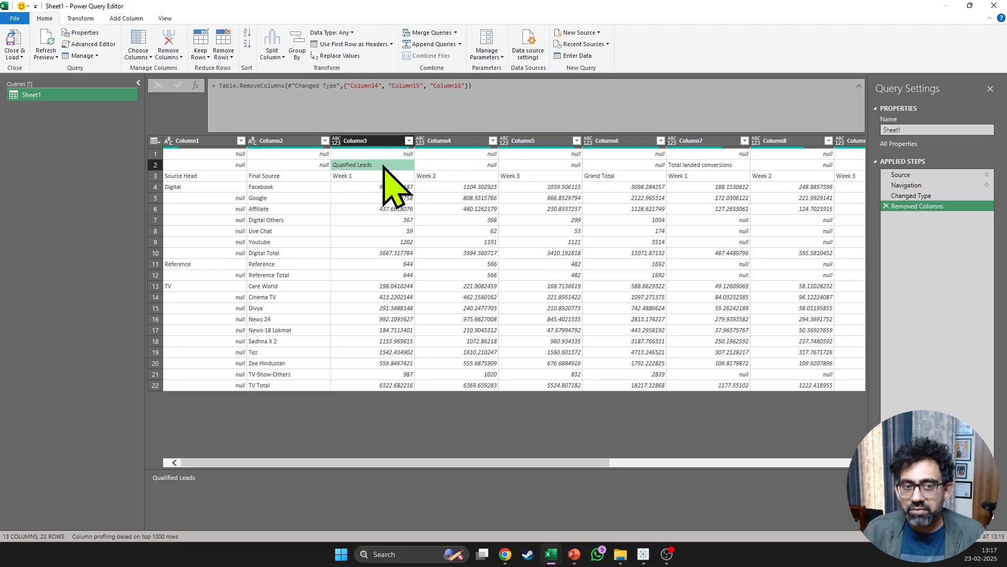
pyautogui.click(449, 165)
pyautogui.click(540, 167)
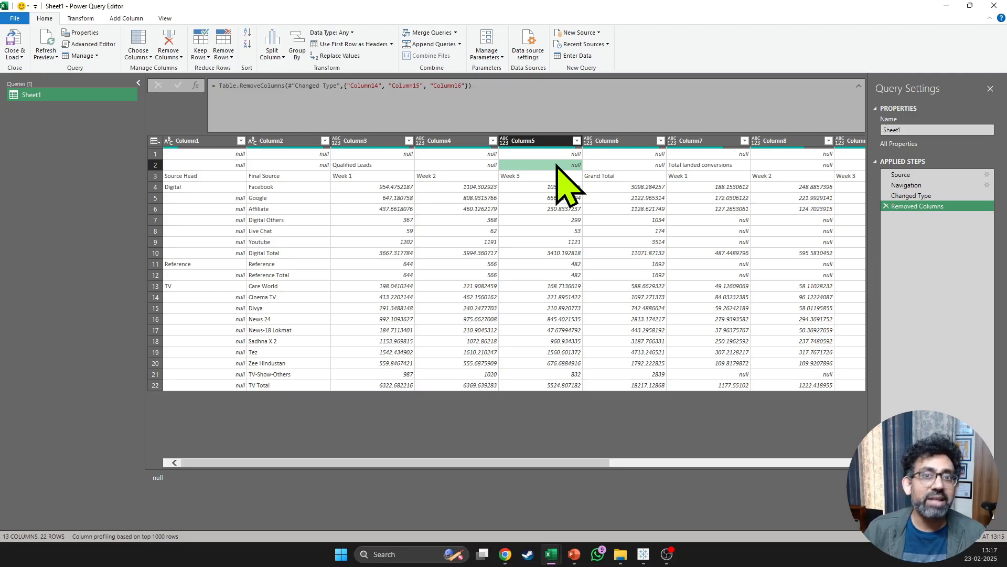
pyautogui.click(369, 166)
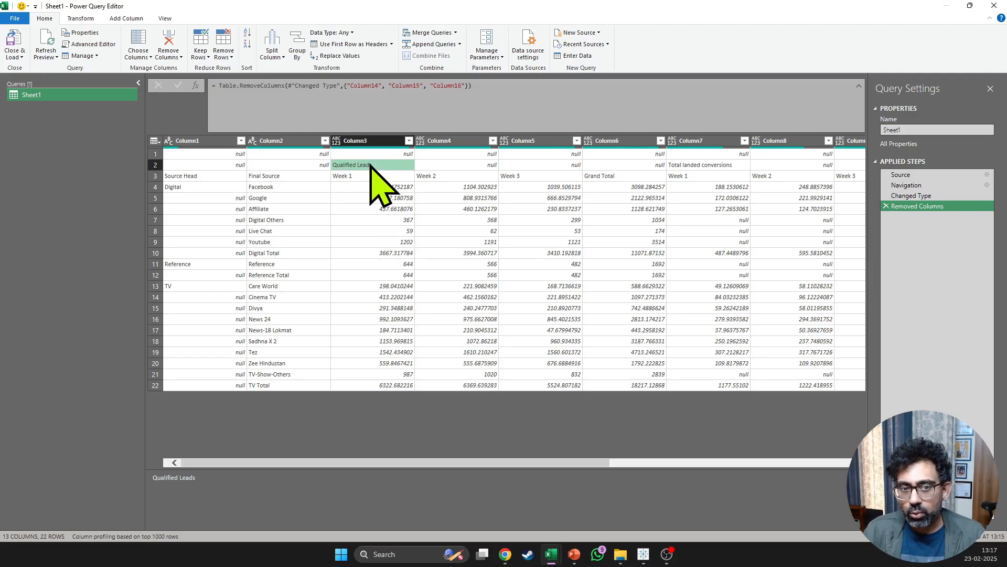
pyautogui.click(456, 166)
pyautogui.click(553, 166)
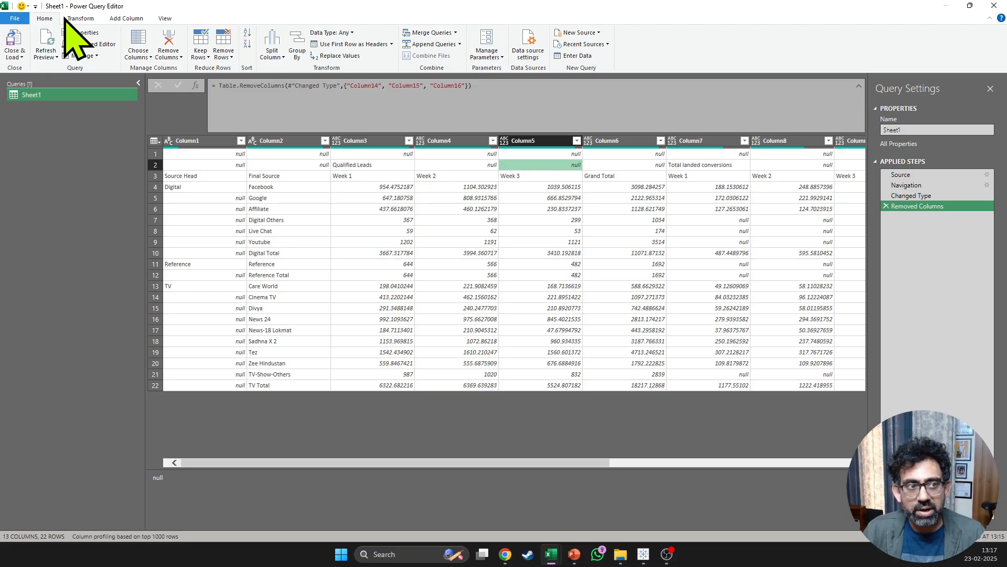
# Promote the first row to headers twice so the Qualified Leads row supplies the column names.
pyautogui.click(352, 48)
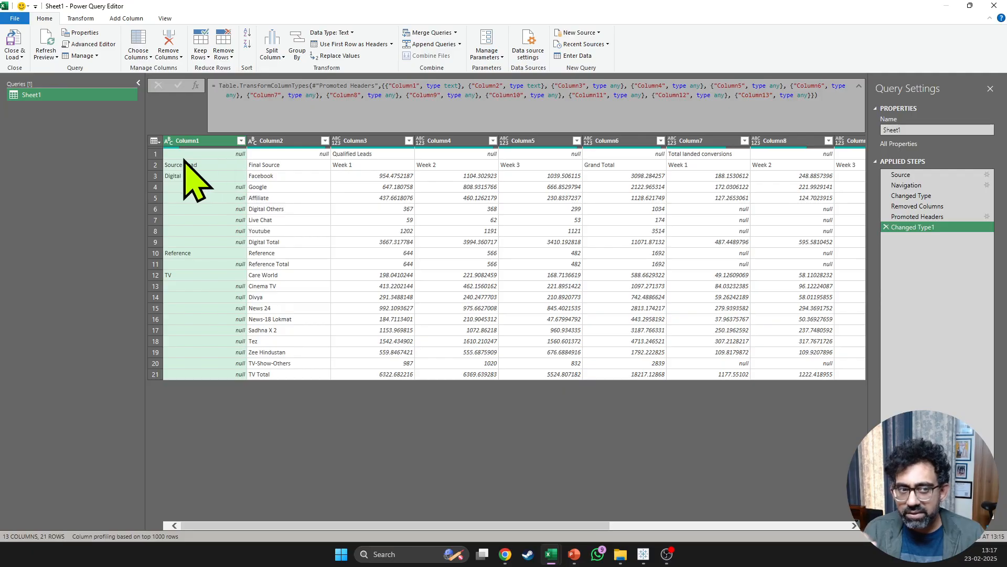
pyautogui.click(153, 153)
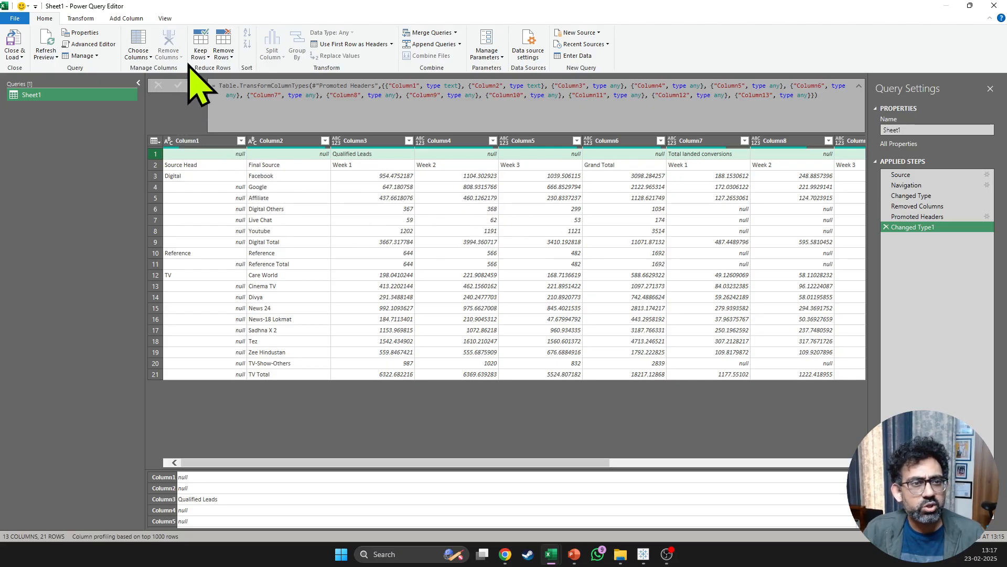
pyautogui.click(361, 47)
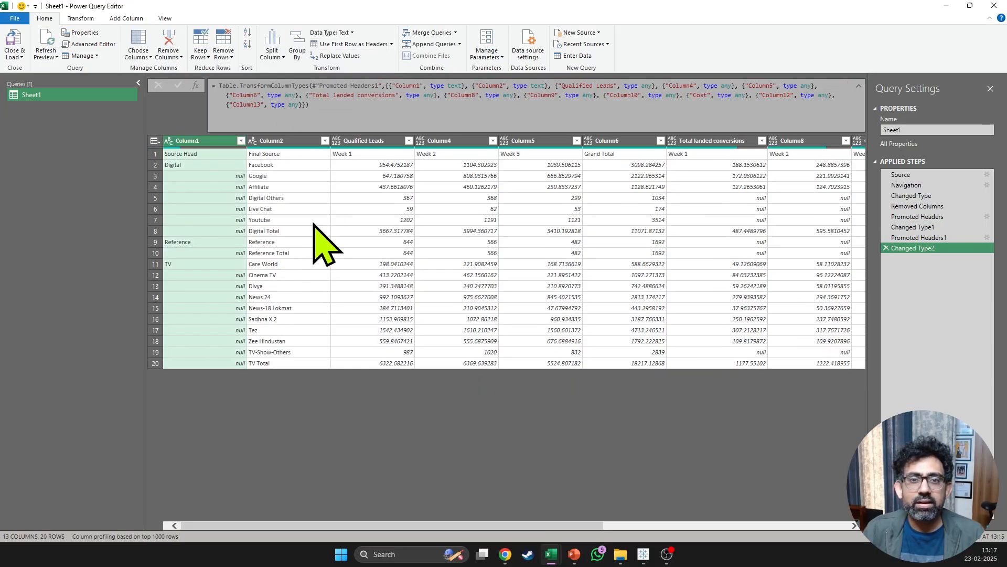
# Check the Qualified Leads, Total landed conversions and Cost column headers and the weekly columns beside them.
pyautogui.click(375, 142)
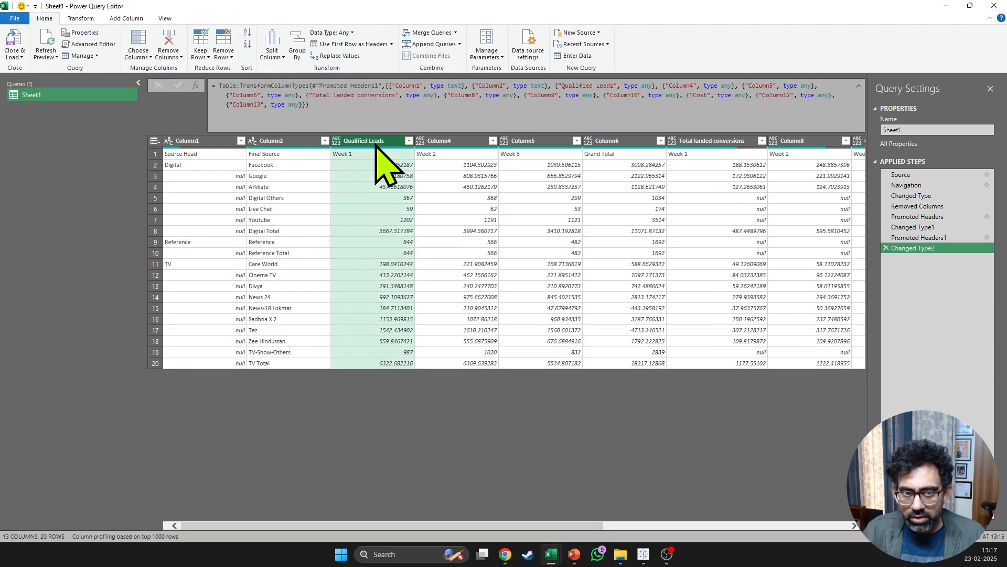
pyautogui.click(710, 141)
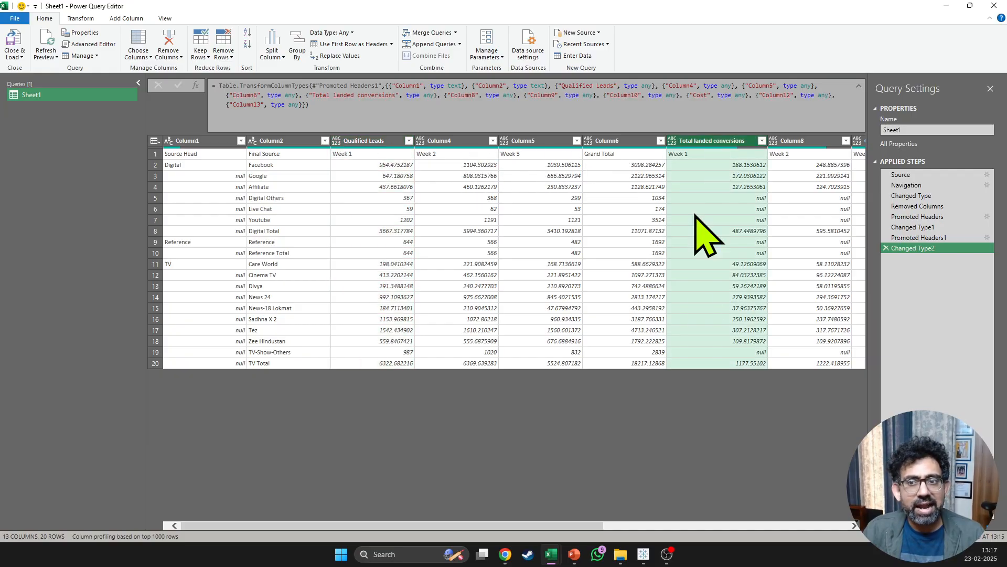
pyautogui.hscroll(3, 602, 525)
pyautogui.moveTo(602, 525); pyautogui.dragTo(828, 543)
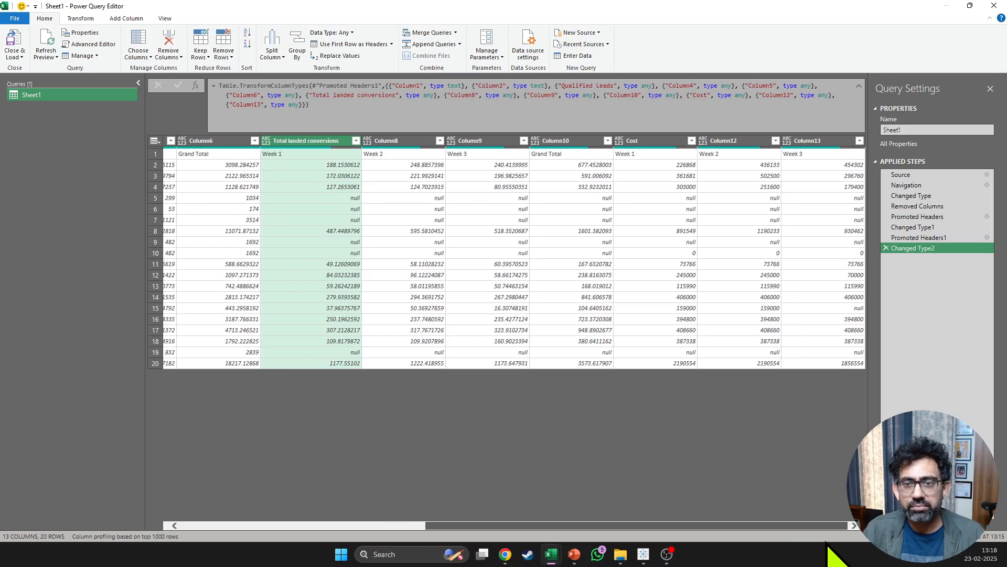
pyautogui.click(666, 141)
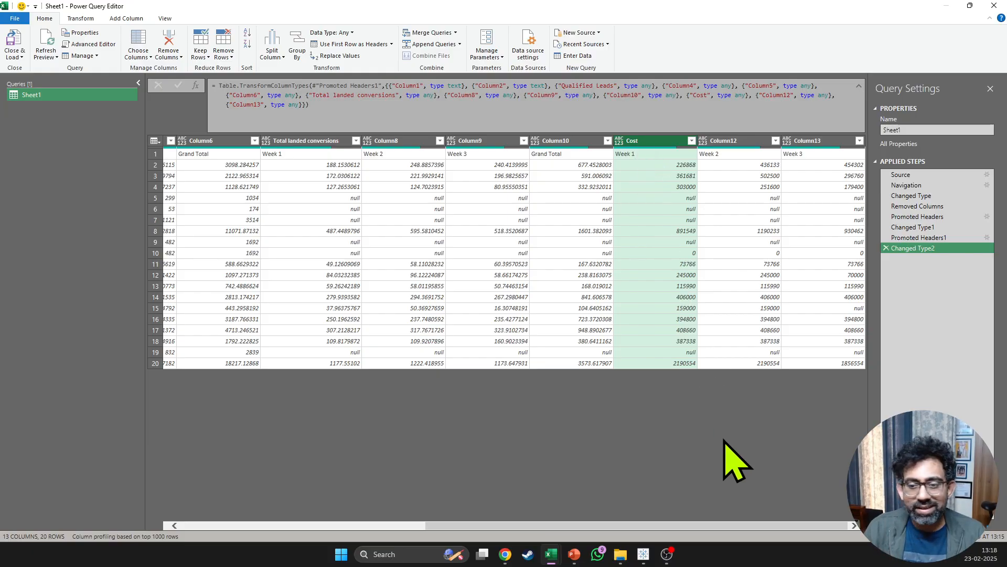
pyautogui.moveTo(676, 526); pyautogui.dragTo(427, 546)
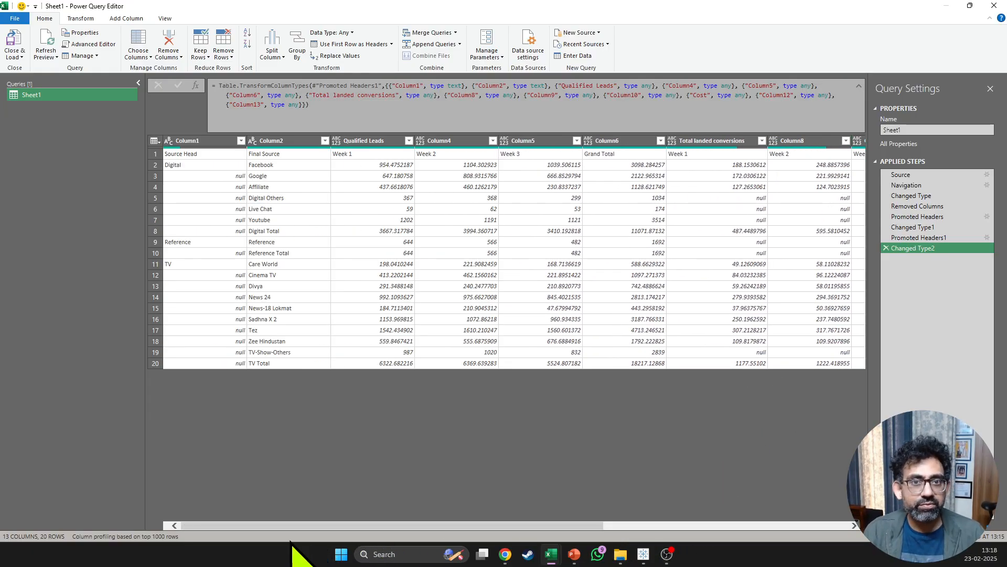
# Remove the two Grand Total columns, Column6 and Column10.
pyautogui.click(628, 144)
pyautogui.rightClick(629, 145)
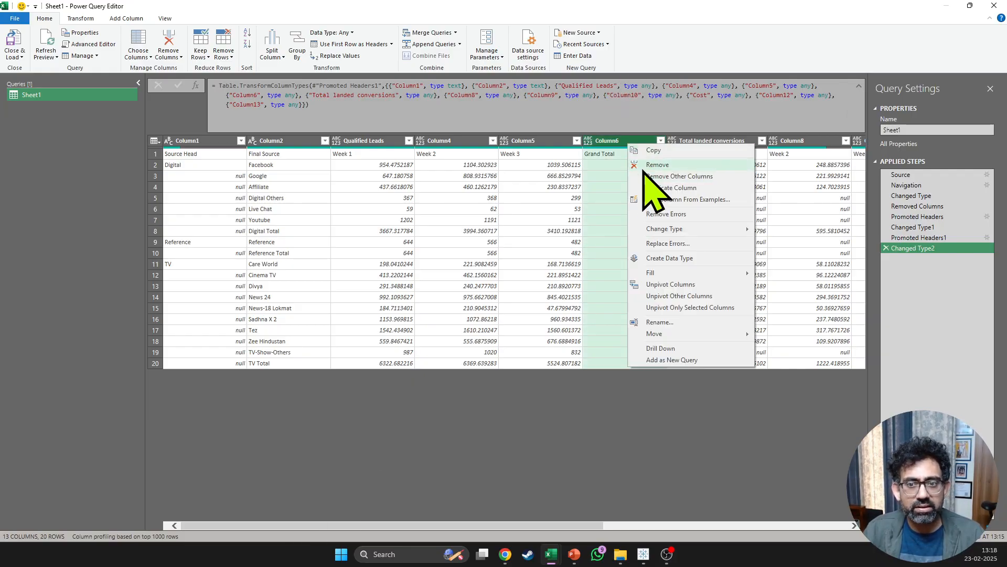
pyautogui.click(644, 165)
pyautogui.moveTo(513, 525); pyautogui.dragTo(724, 526)
pyautogui.click(581, 141)
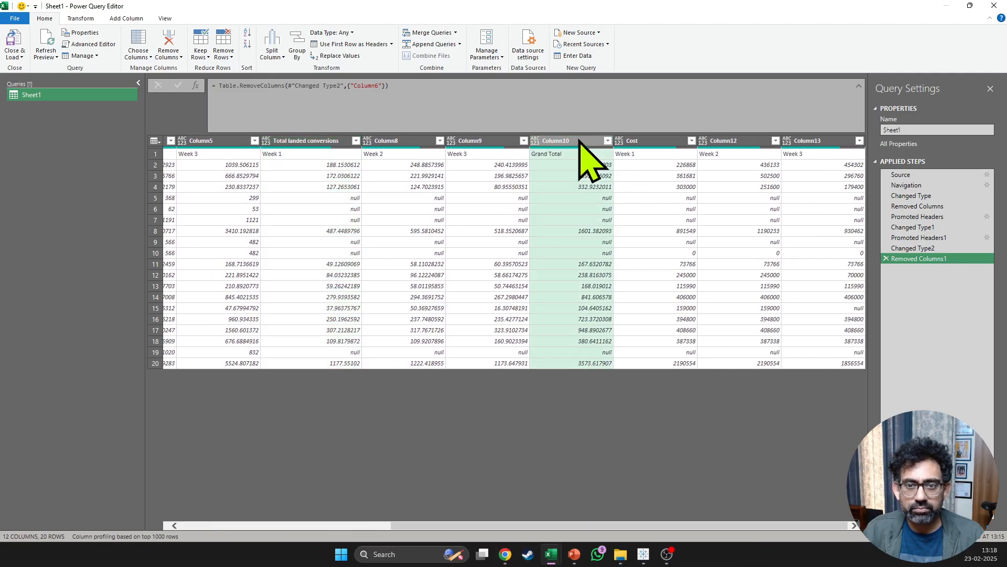
pyautogui.rightClick(579, 141)
pyautogui.click(624, 160)
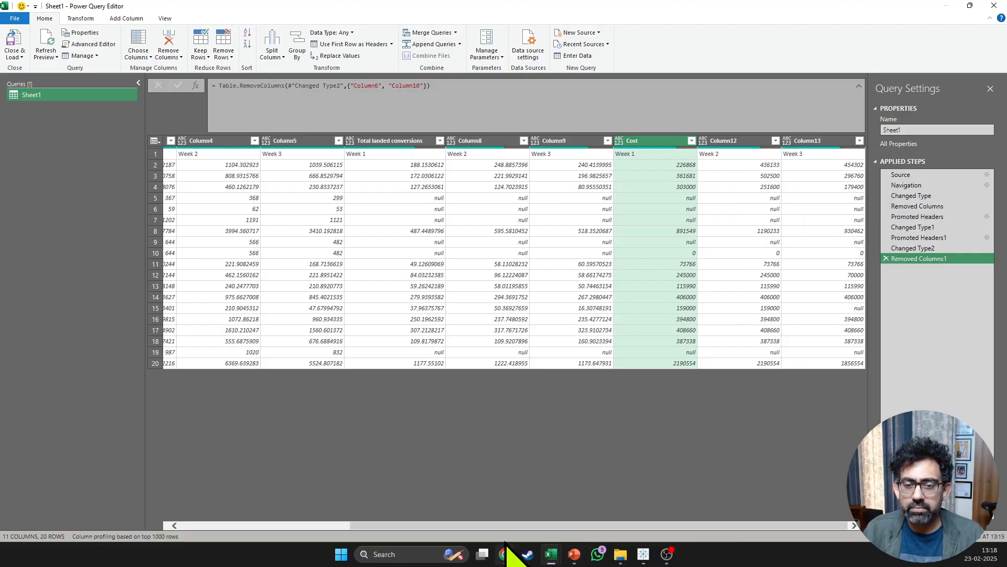
# Fill down the Source Head values in Column1 so every null row carries its category.
pyautogui.moveTo(494, 526); pyautogui.dragTo(245, 528)
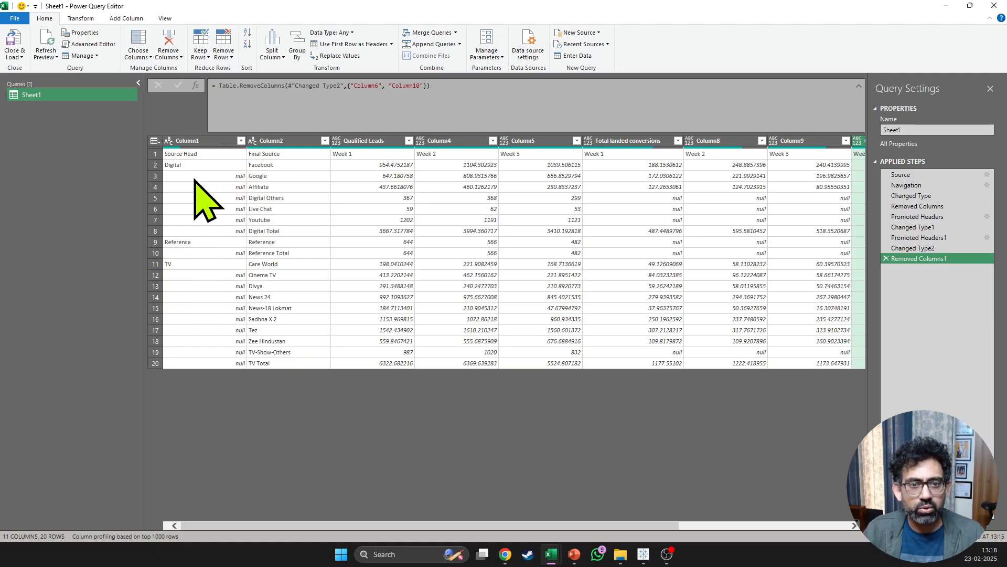
pyautogui.click(201, 141)
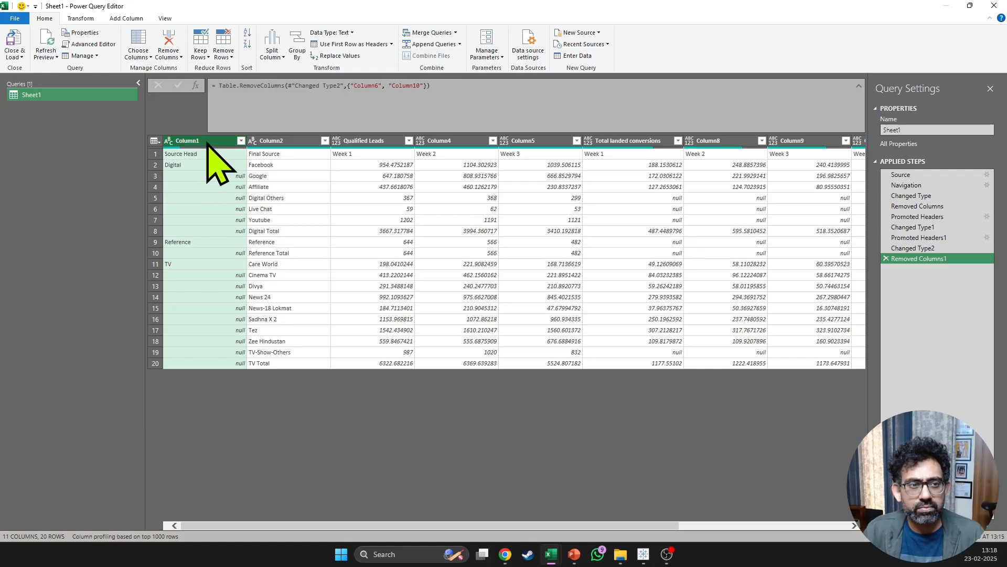
pyautogui.rightClick(208, 144)
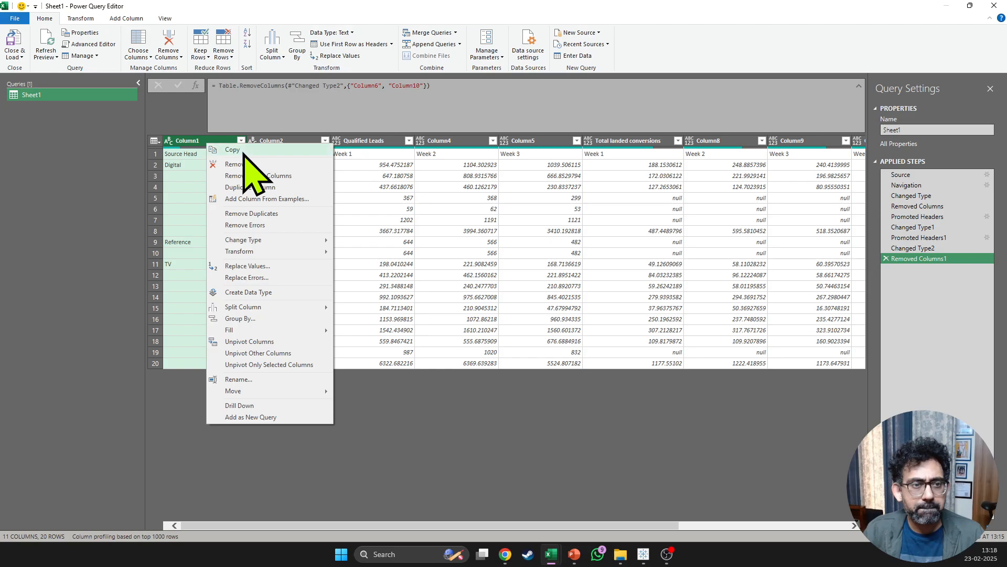
pyautogui.moveTo(309, 329)
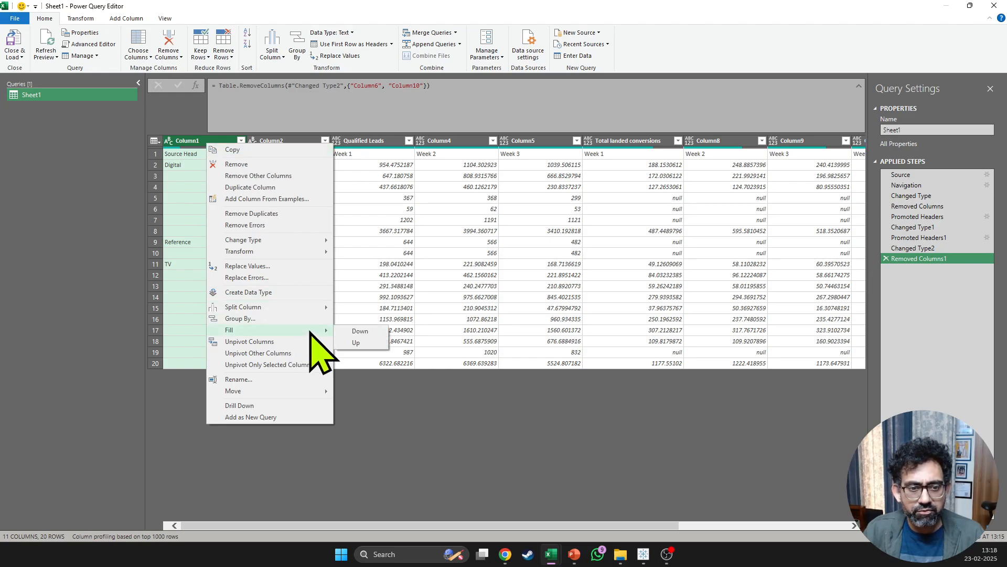
pyautogui.click(354, 334)
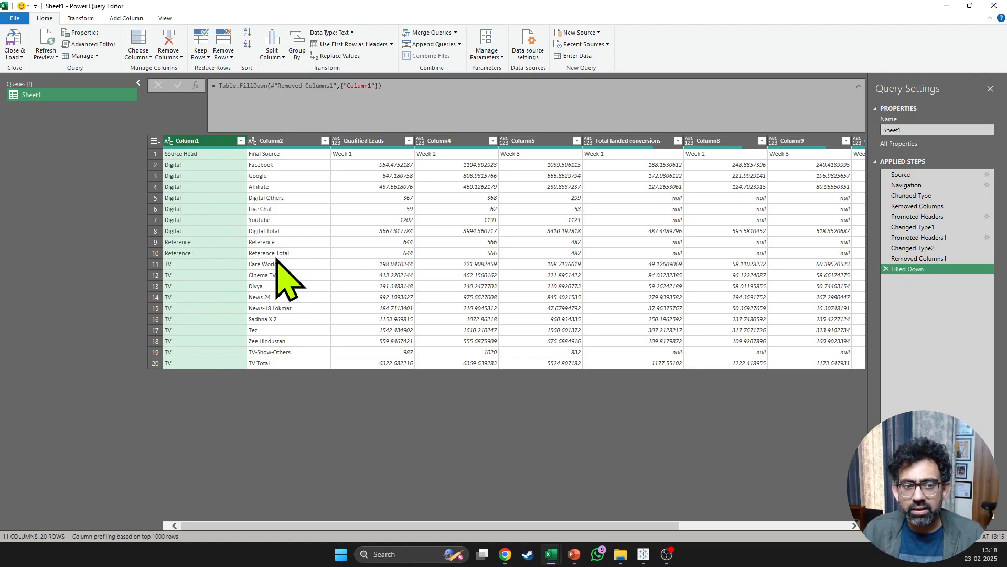
# Filter Column2 to keep only rows that do not contain "Total".
pyautogui.click(155, 364)
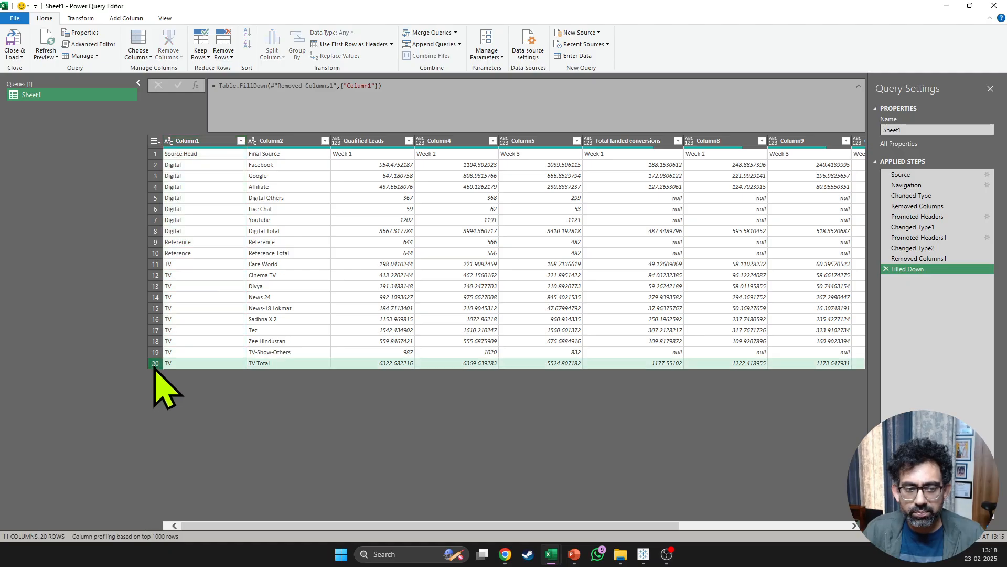
pyautogui.click(158, 232)
pyautogui.click(325, 141)
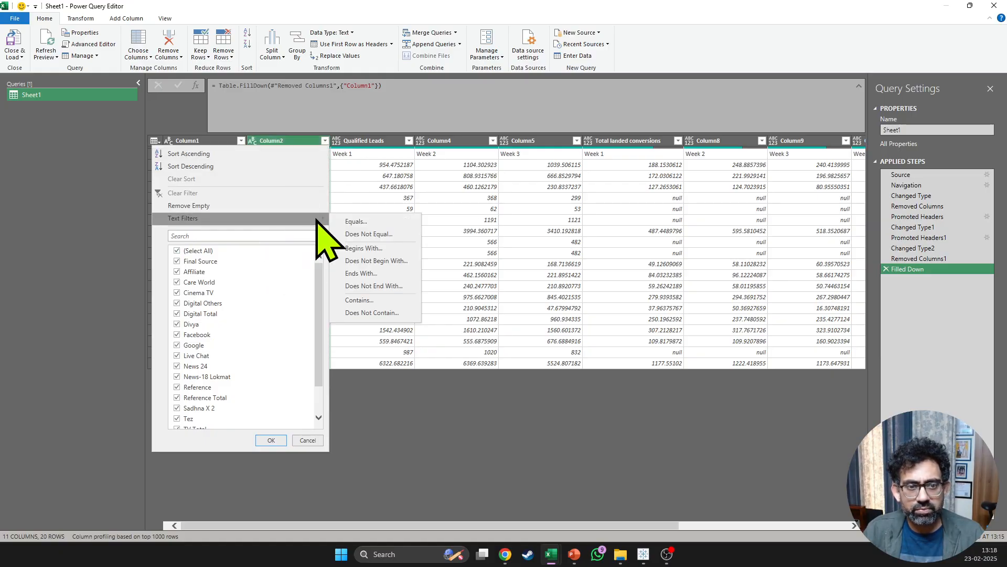
pyautogui.moveTo(310, 219)
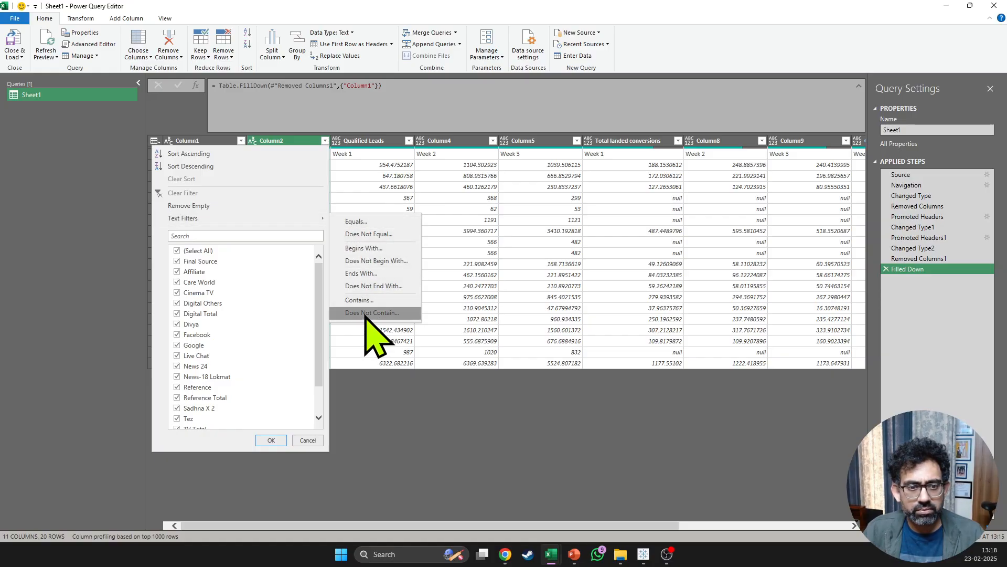
pyautogui.click(374, 313)
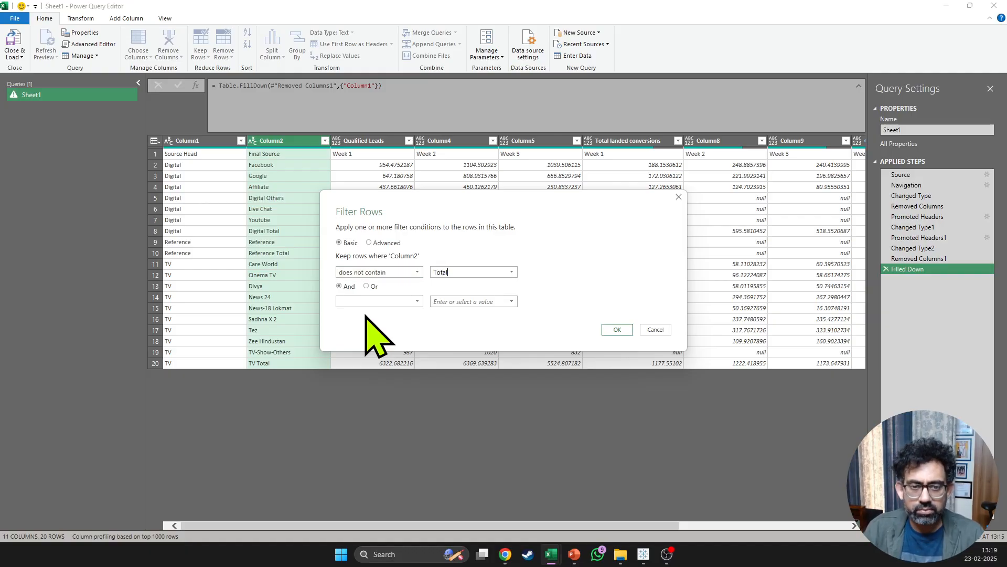
pyautogui.click(617, 330)
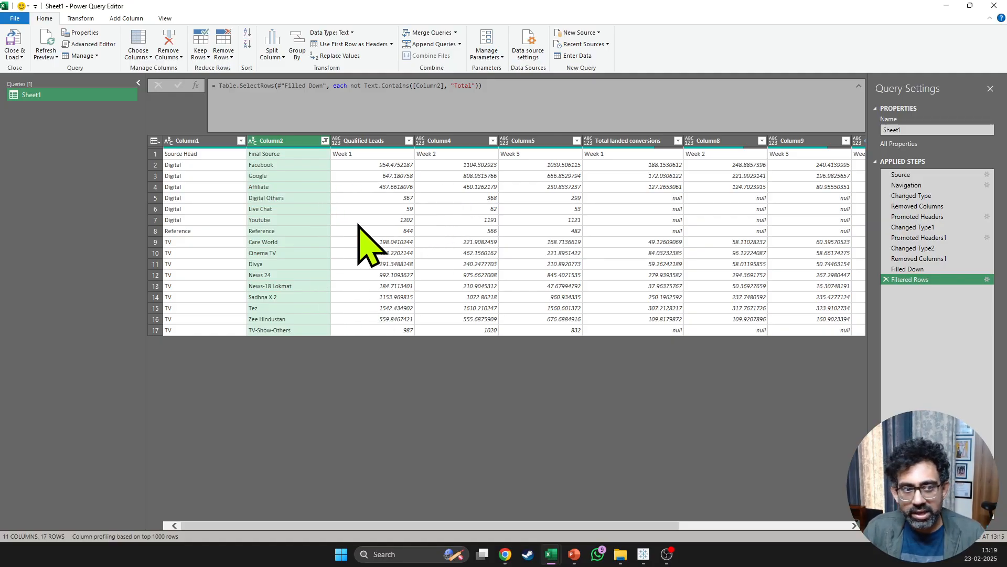
# Duplicate the cleaned Sheet1 query.
pyautogui.rightClick(88, 95)
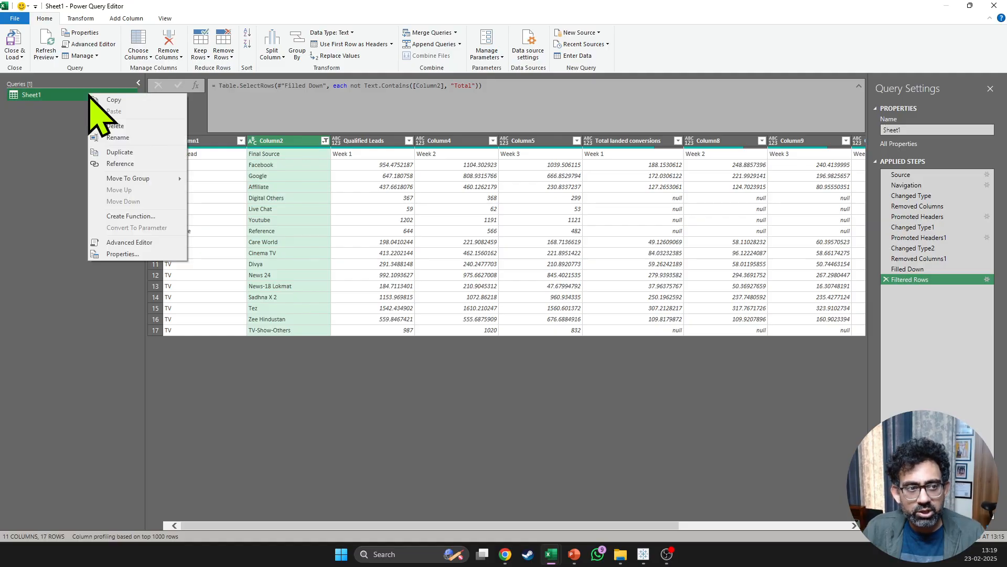
pyautogui.click(132, 153)
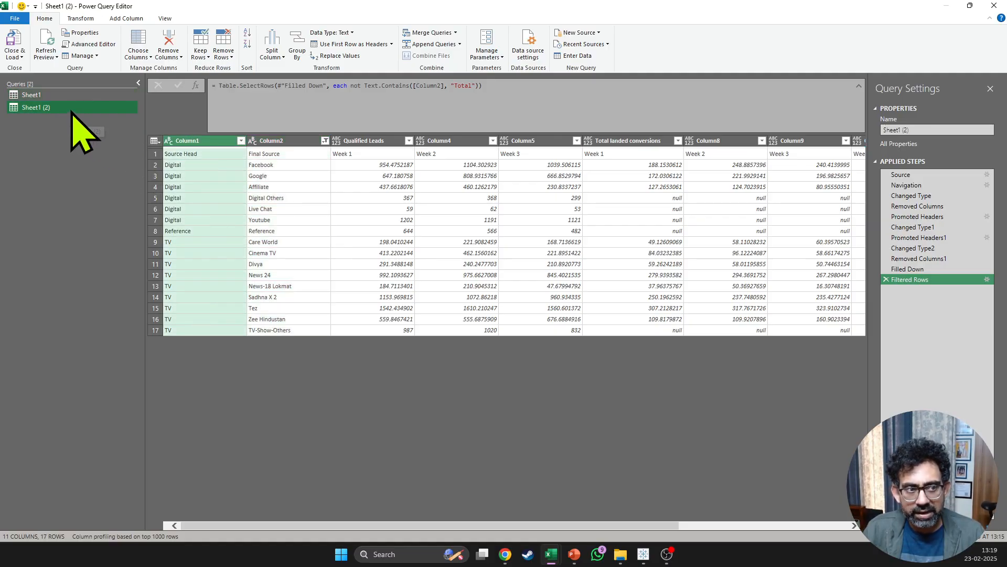
pyautogui.rightClick(73, 108)
pyautogui.click(98, 143)
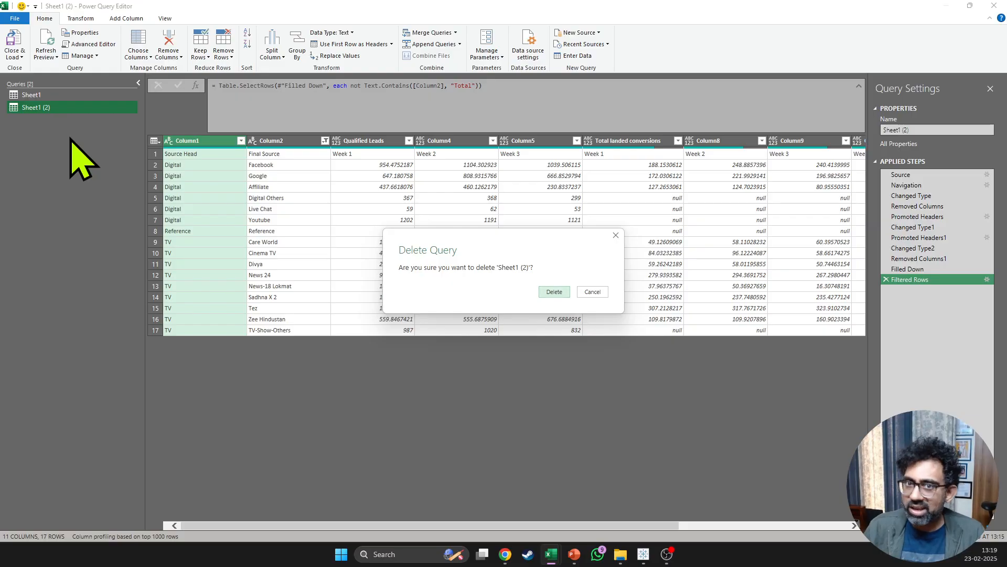
pyautogui.click(593, 292)
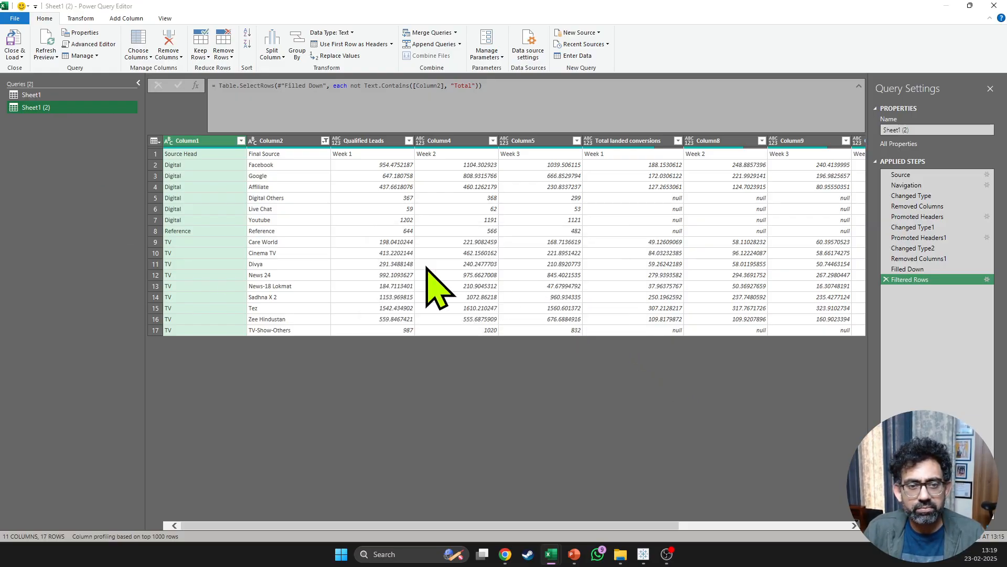
# Duplicate the Sheet1 (2) query to create a third copy of the table.
pyautogui.rightClick(57, 108)
pyautogui.click(96, 168)
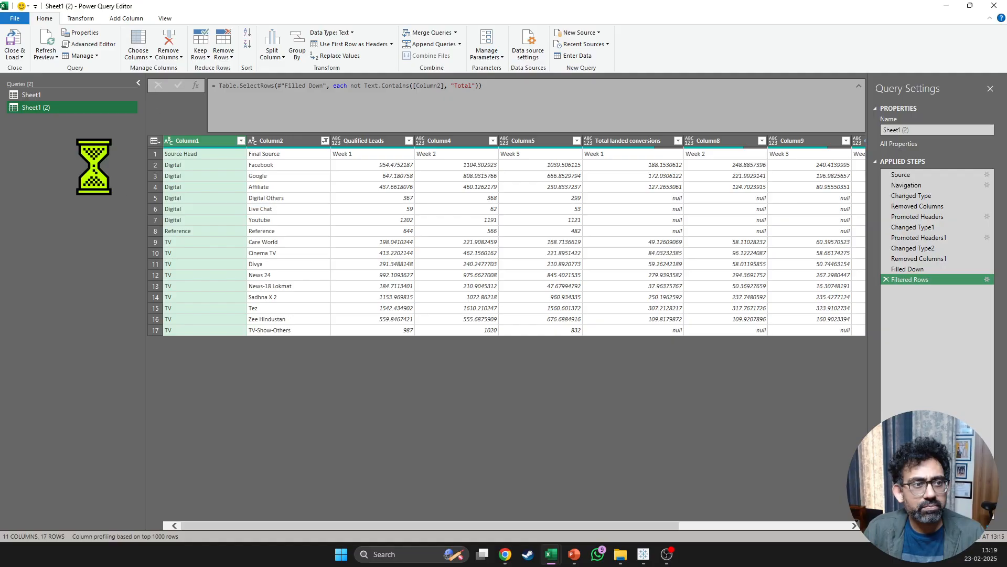
# In the Sheet1 query, remove the columns from Total landed conversions through Column13, keeping only the Qualified Leads weeks.
pyautogui.click(58, 96)
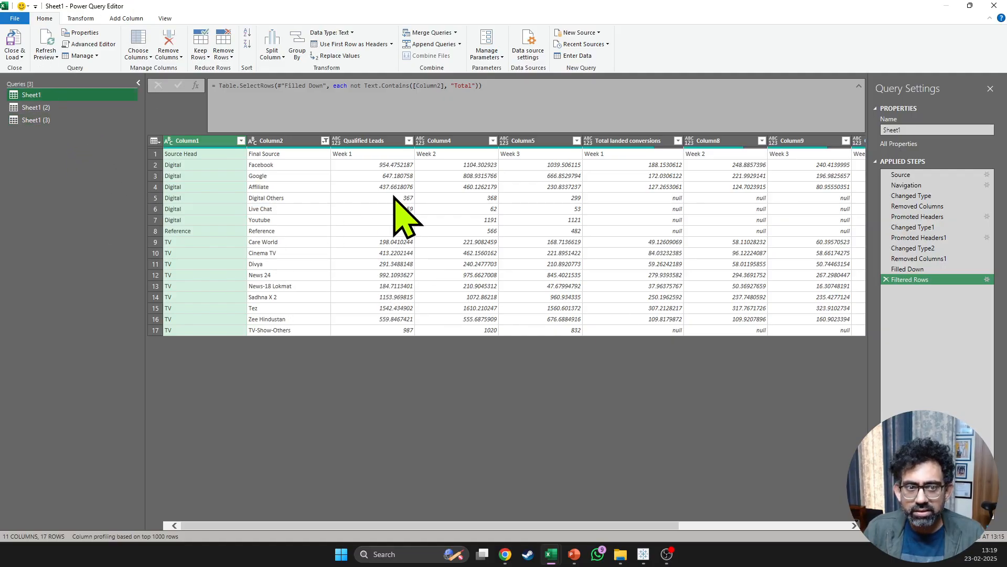
pyautogui.click(625, 140)
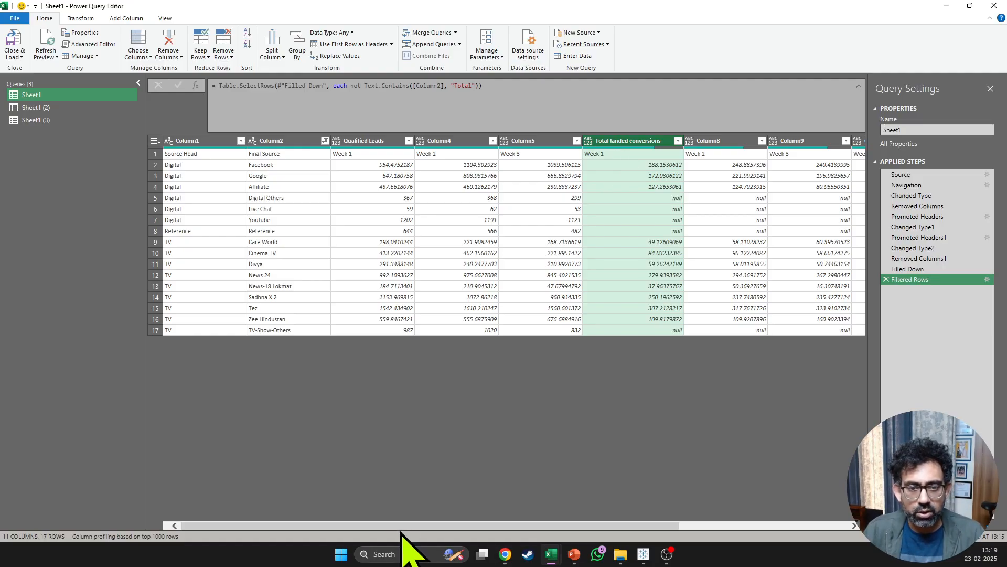
pyautogui.moveTo(402, 531); pyautogui.dragTo(573, 530)
pyautogui.keyDown('shift'); pyautogui.click(819, 145); pyautogui.keyUp('shift')
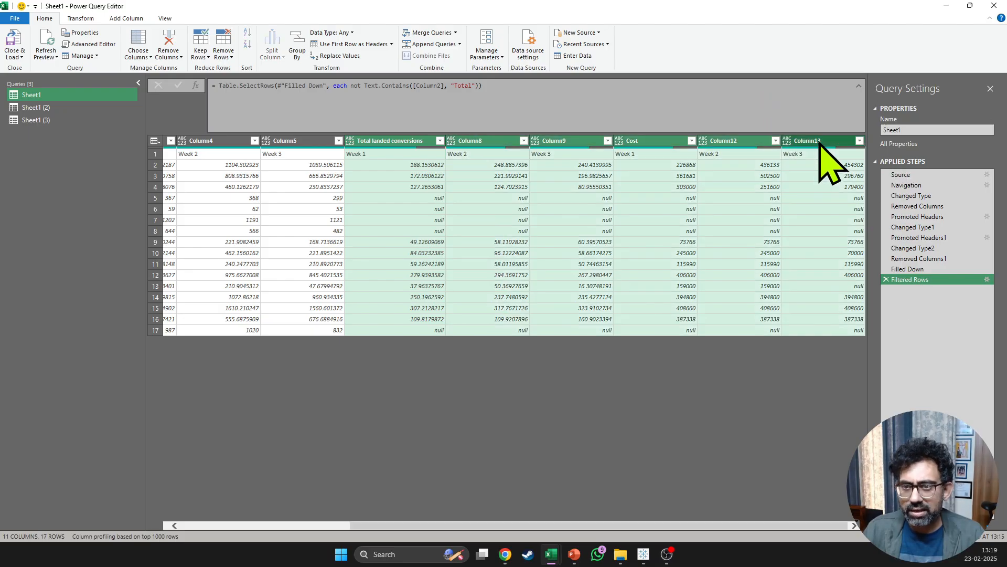
pyautogui.rightClick(821, 145)
pyautogui.click(860, 162)
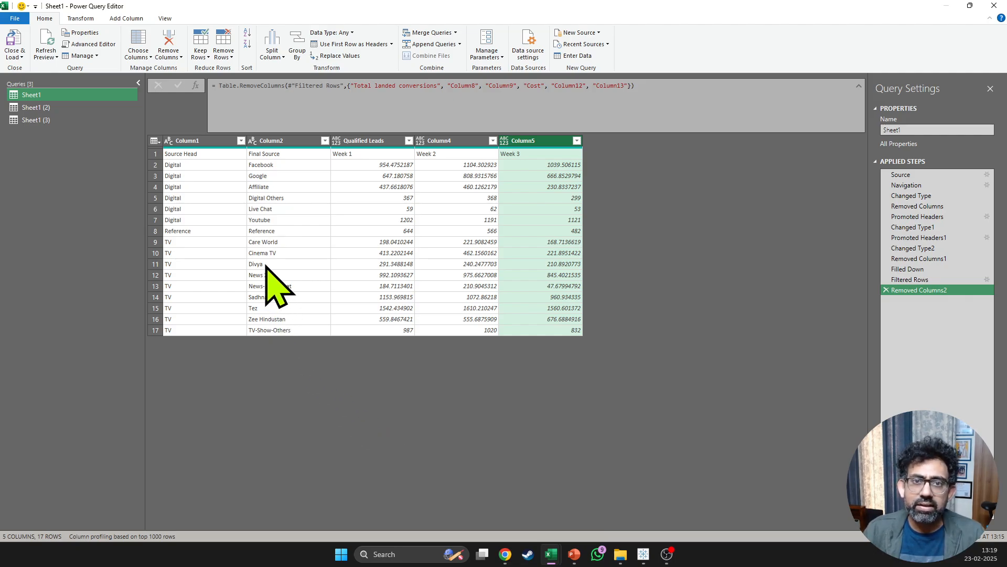
# Promote the first row of Sheet1 to headers and unpivot all columns other than Source Head and Final Source.
pyautogui.click(359, 45)
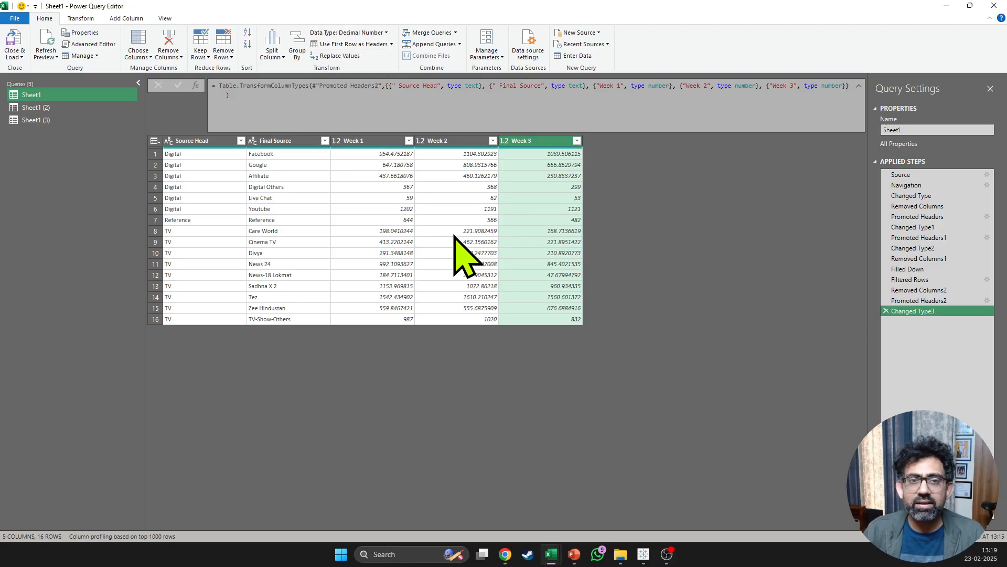
pyautogui.click(209, 141)
pyautogui.keyDown('ctrl'); pyautogui.click(280, 141); pyautogui.keyUp('ctrl')
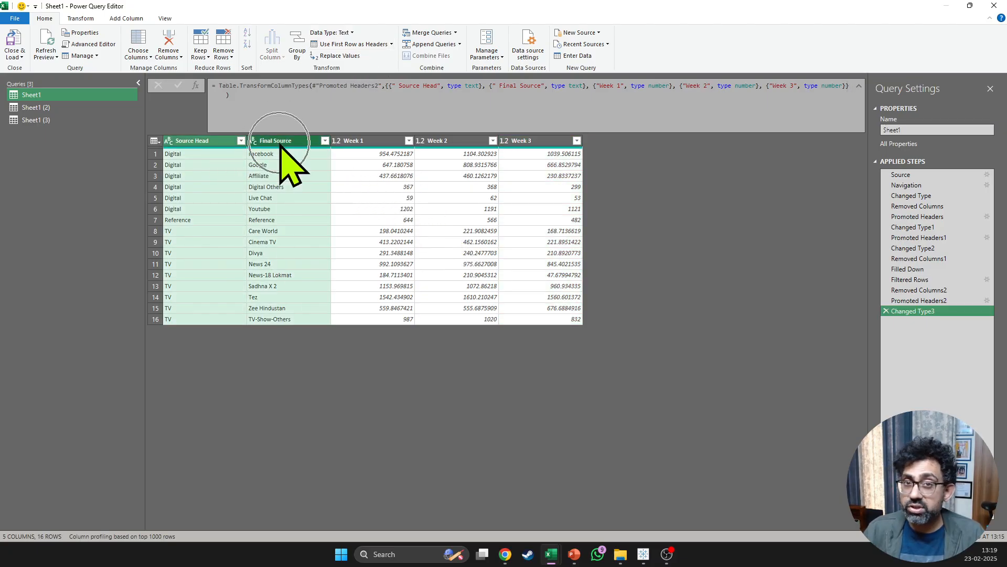
pyautogui.rightClick(284, 145)
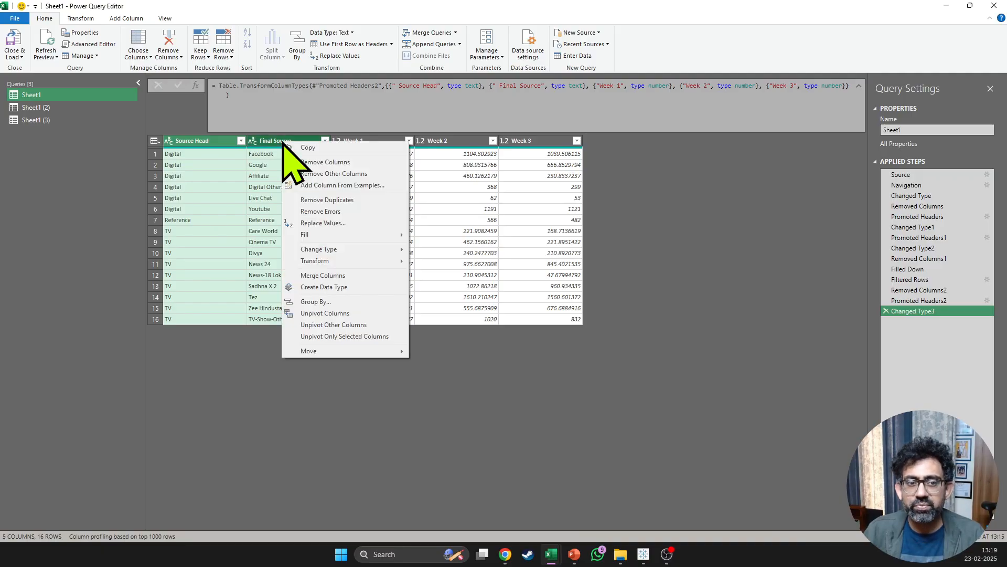
pyautogui.click(367, 326)
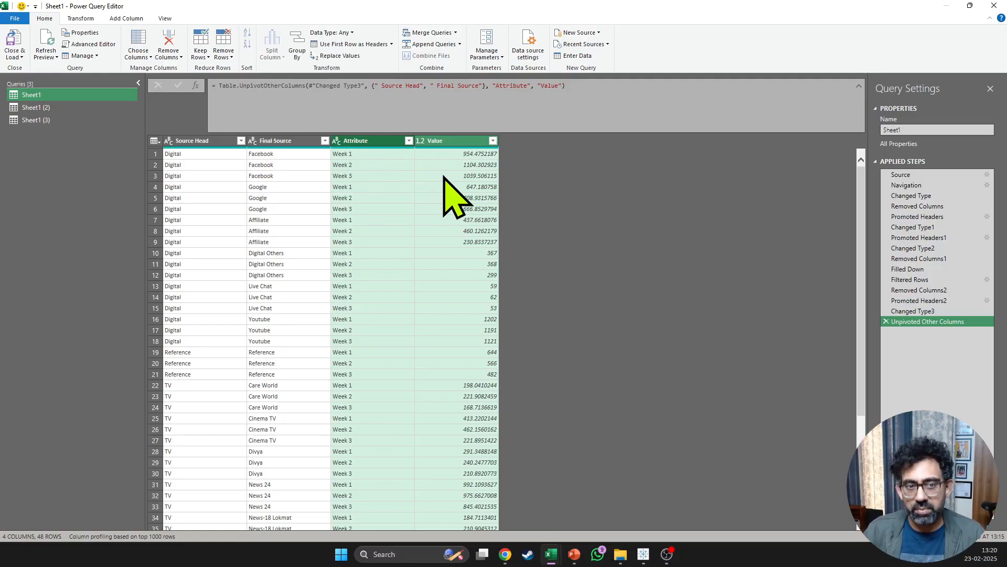
# In the Sheet1 (2) query, remove the Qualified Leads, Column4 and Column5 columns.
pyautogui.click(76, 107)
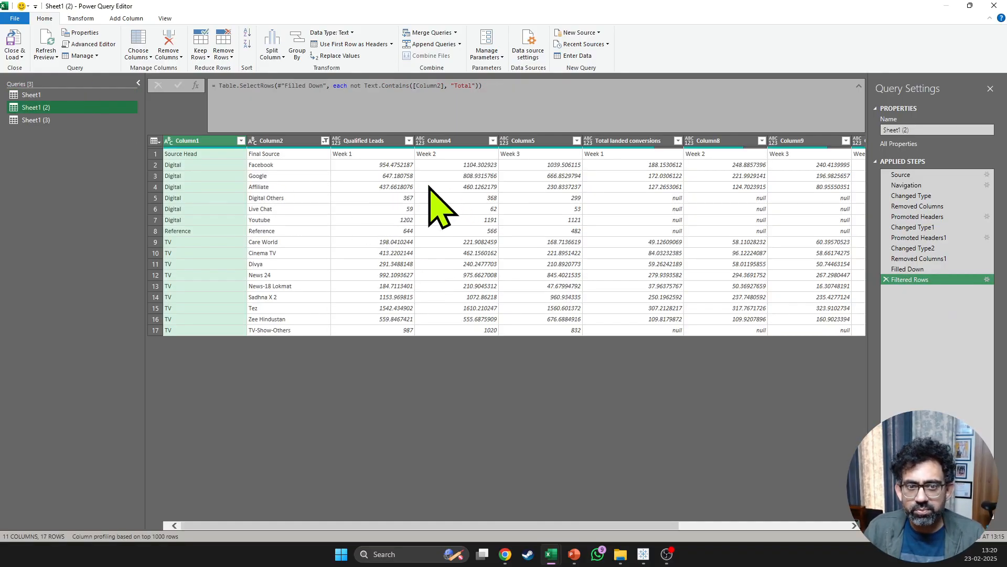
pyautogui.click(357, 141)
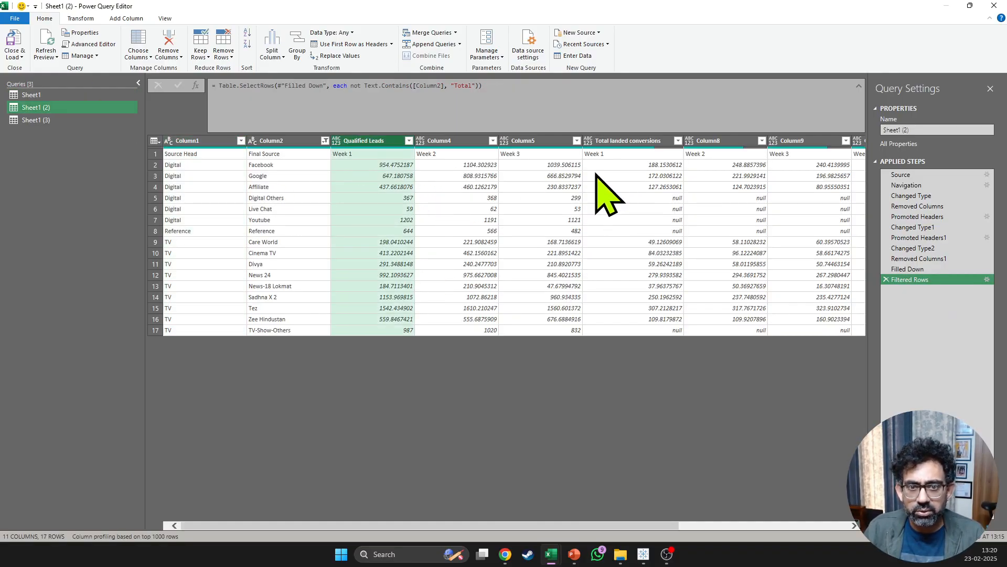
pyautogui.keyDown('shift'); pyautogui.click(461, 141); pyautogui.keyUp('shift')
pyautogui.keyDown('shift'); pyautogui.click(541, 142); pyautogui.keyUp('shift')
pyautogui.rightClick(542, 140)
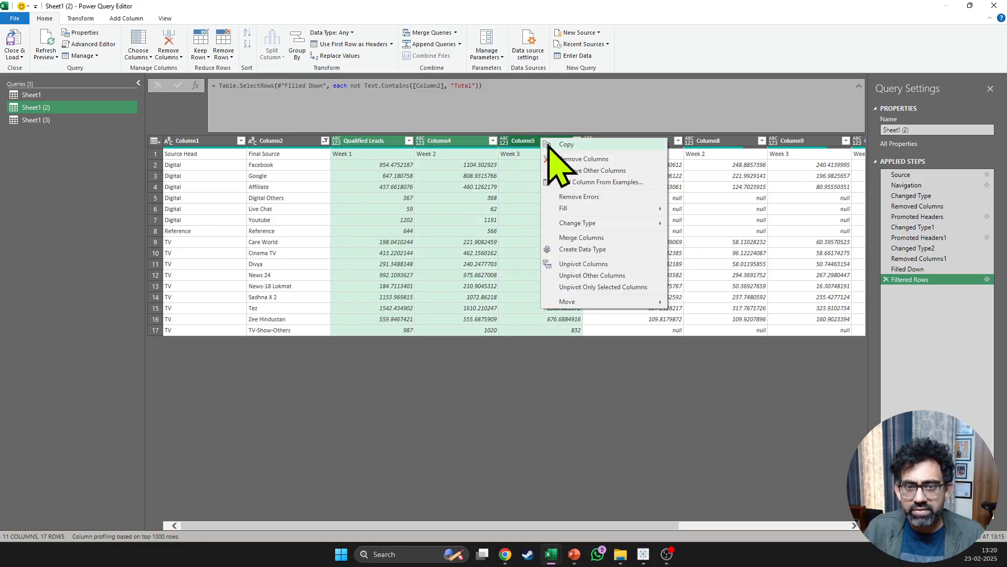
pyautogui.click(573, 159)
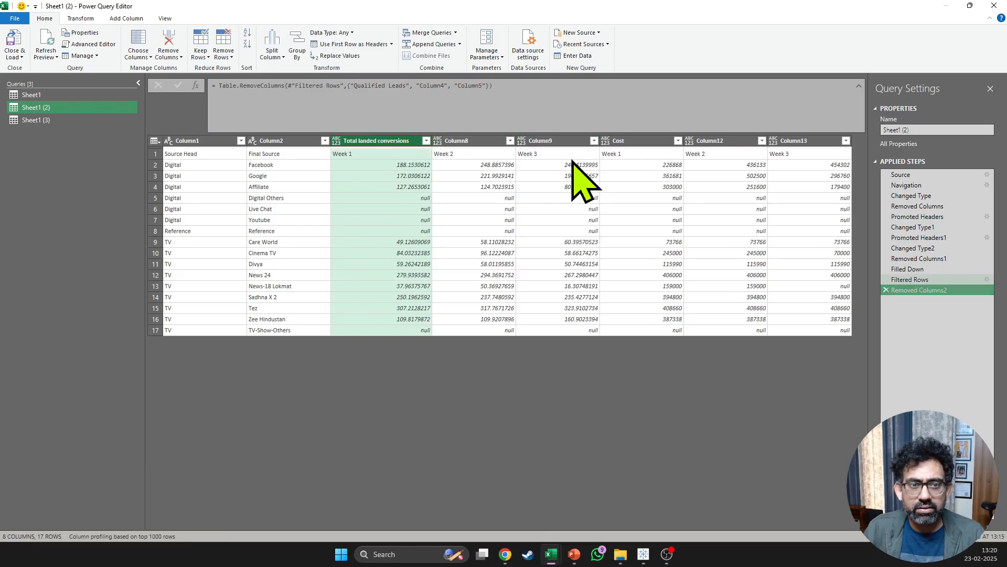
# Remove the Cost, Column12 and Column13 columns from Sheet1 (2), leaving only the Total landed conversions weeks.
pyautogui.click(641, 141)
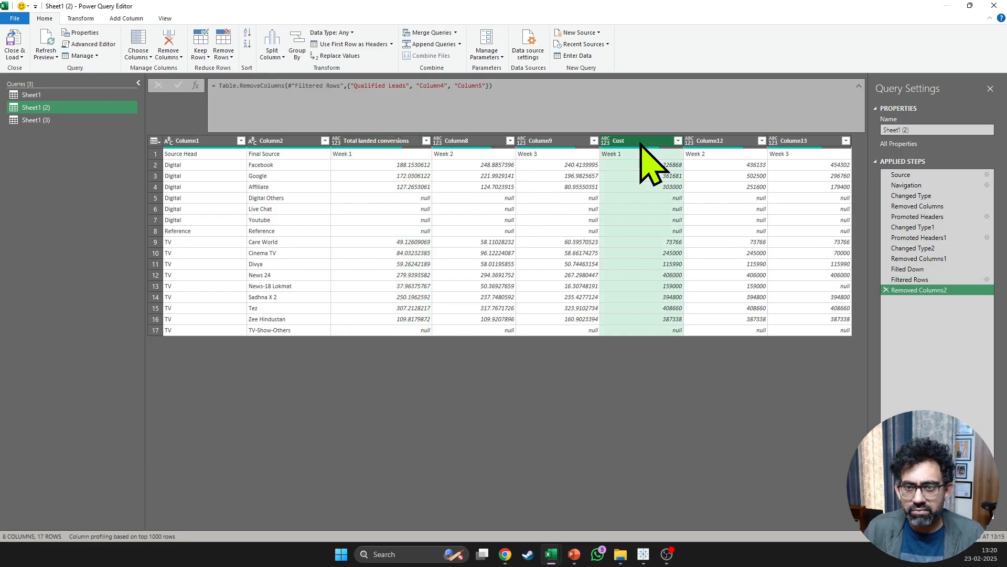
pyautogui.hotkey('shift', 'Right')
pyautogui.hotkey('shift', 'Right')
pyautogui.rightClick(641, 144)
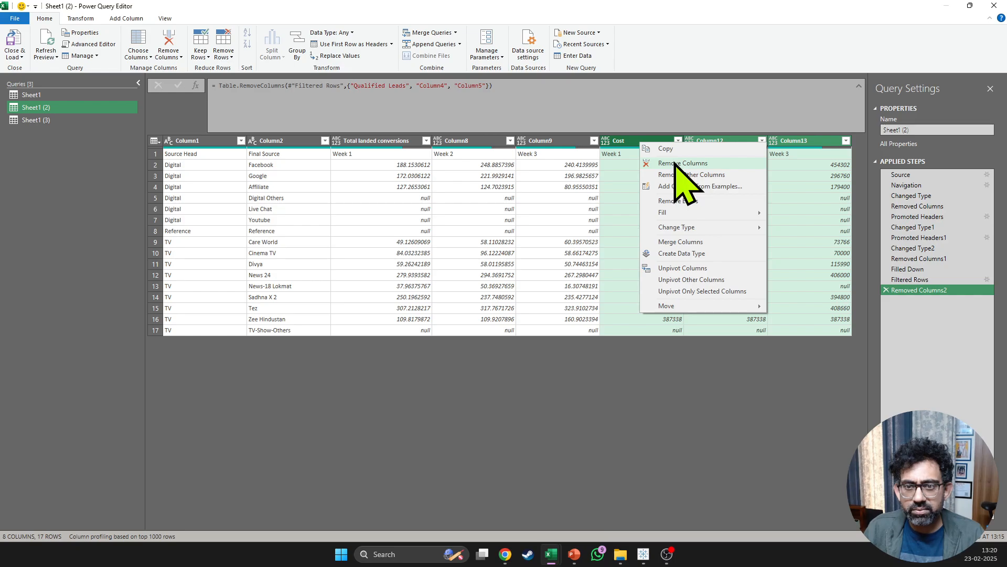
pyautogui.click(682, 163)
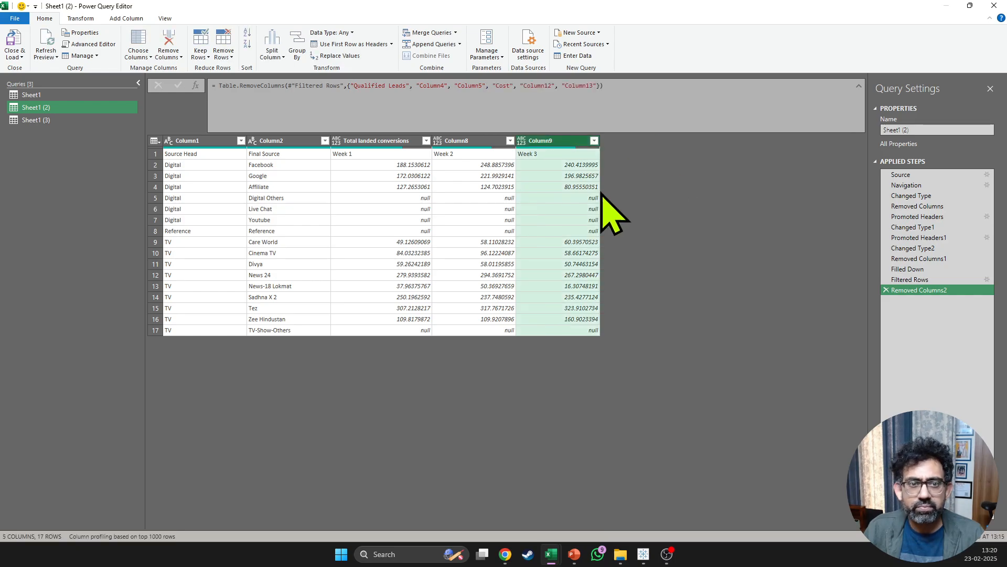
# Promote the first row of Sheet1 (2) to headers and unpivot all columns other than Source Head and Final Source.
pyautogui.click(353, 45)
pyautogui.click(227, 142)
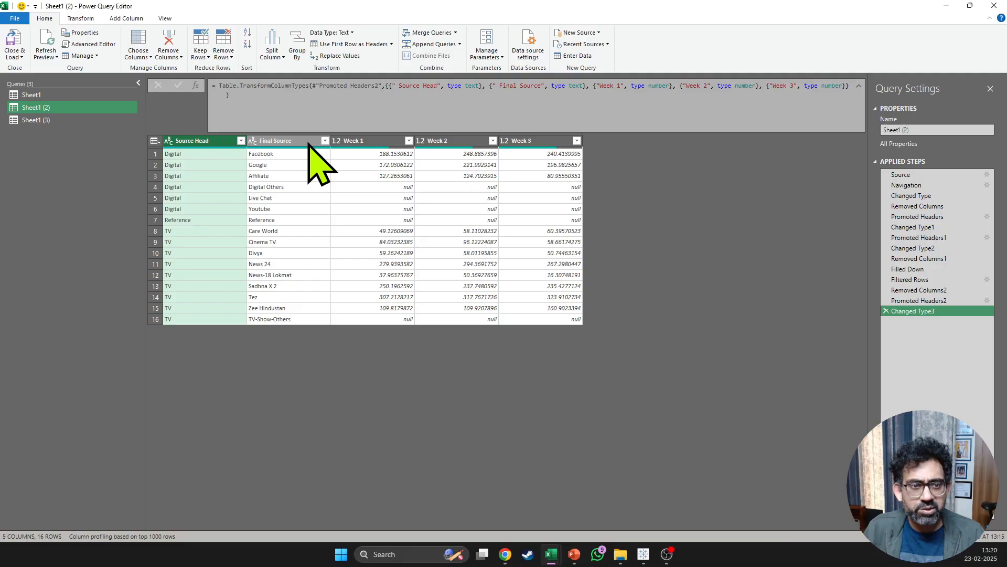
pyautogui.keyDown('ctrl'); pyautogui.click(309, 144); pyautogui.keyUp('ctrl')
pyautogui.rightClick(309, 144)
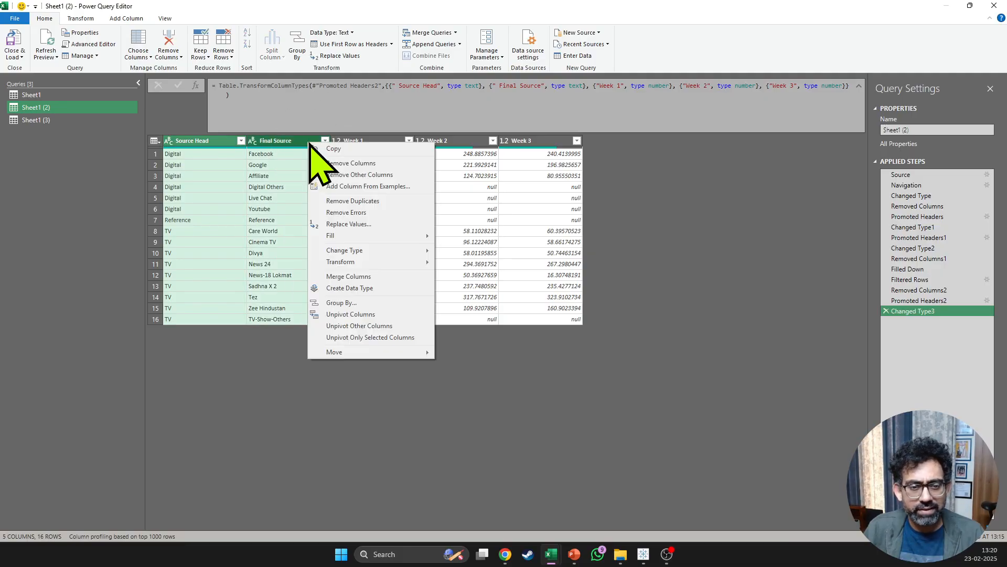
pyautogui.click(353, 326)
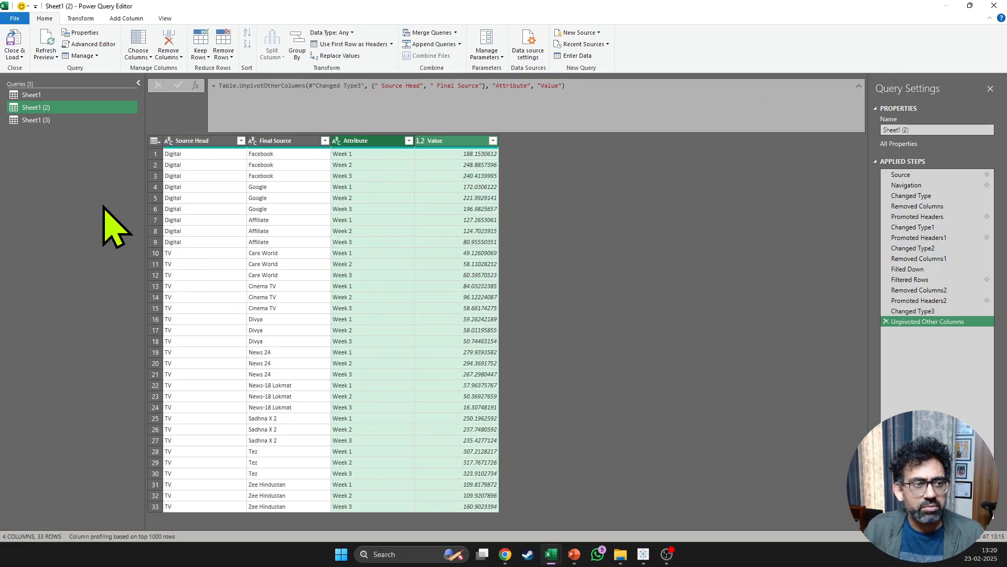
# In the Sheet1 (3) query, remove the columns from Qualified Leads through Column9, leaving the cost weeks beside the source columns.
pyautogui.click(71, 122)
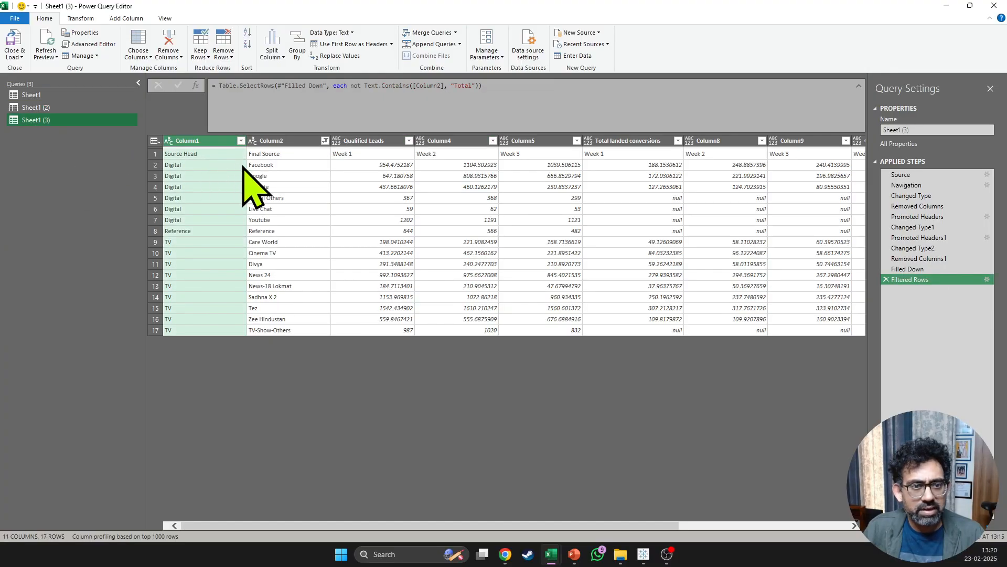
pyautogui.click(364, 140)
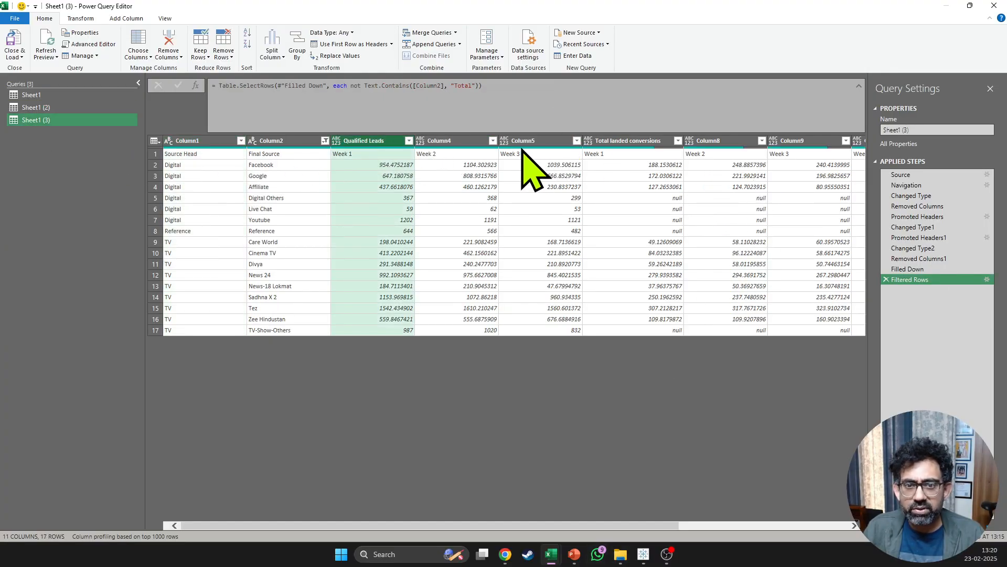
pyautogui.keyDown('shift'); pyautogui.click(787, 142); pyautogui.keyUp('shift')
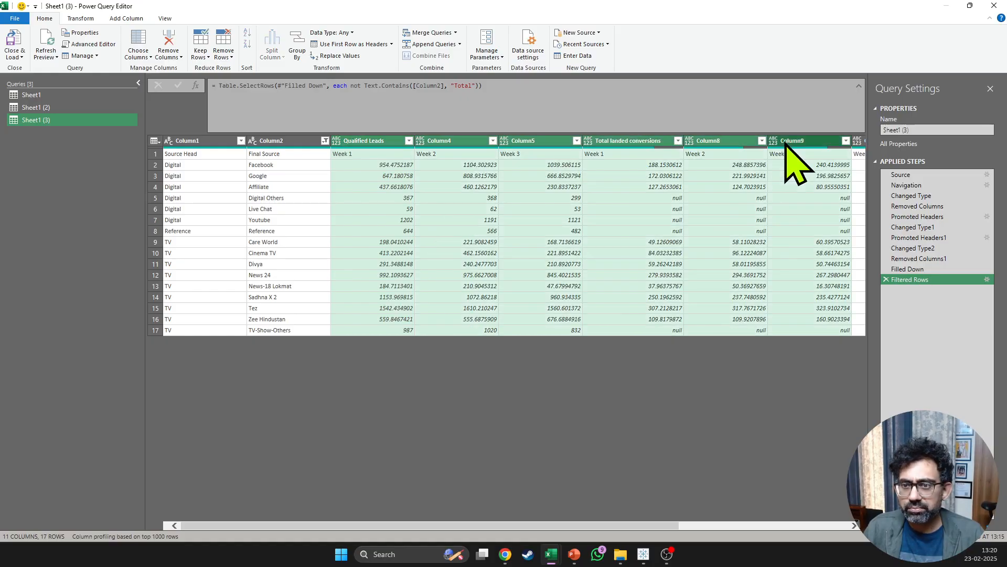
pyautogui.rightClick(790, 144)
pyautogui.click(811, 162)
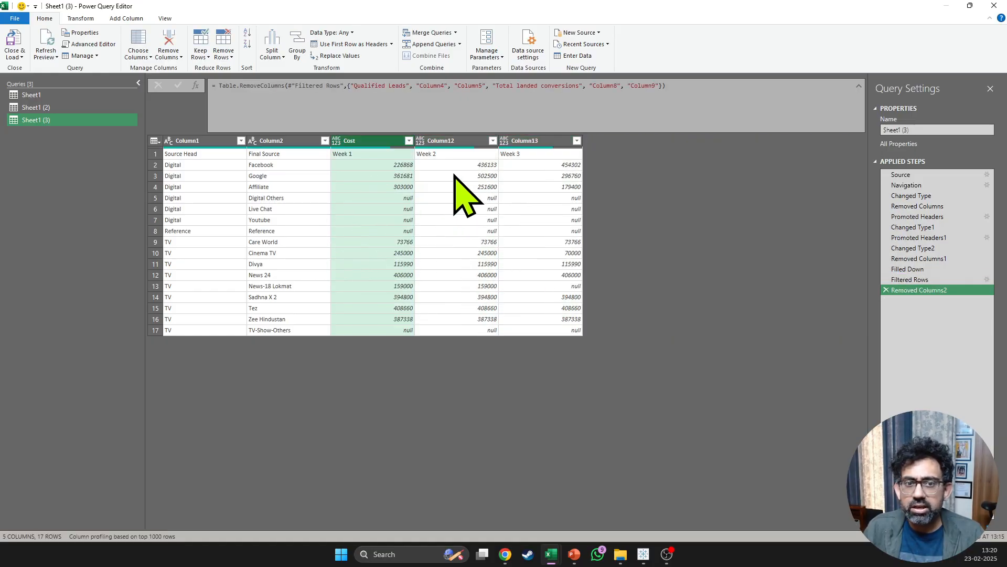
# Promote the first row of Sheet1 (3) to headers and unpivot all columns other than Source Head and Final Source.
pyautogui.click(350, 46)
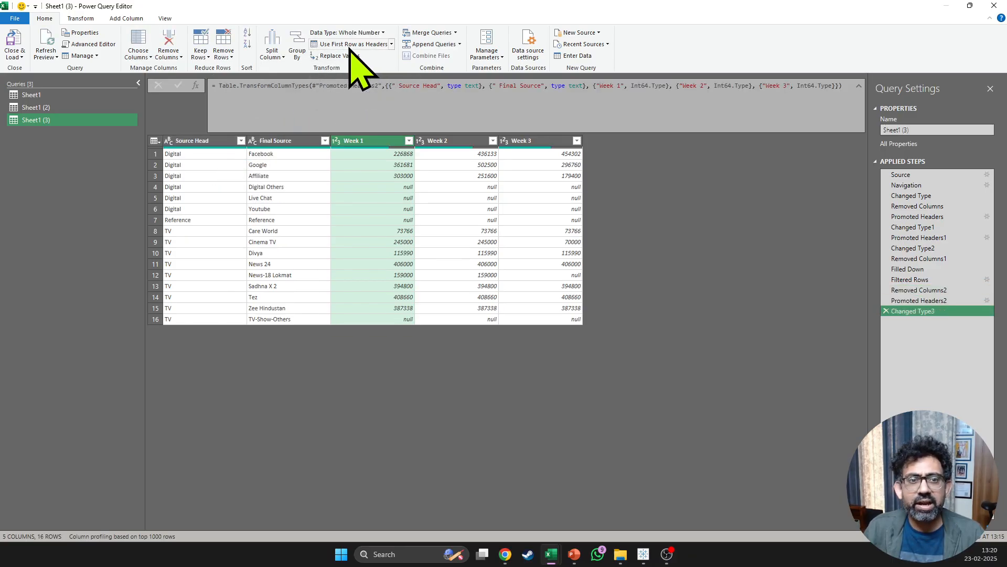
pyautogui.click(231, 141)
pyautogui.keyDown('shift'); pyautogui.click(305, 141); pyautogui.keyUp('shift')
pyautogui.rightClick(313, 145)
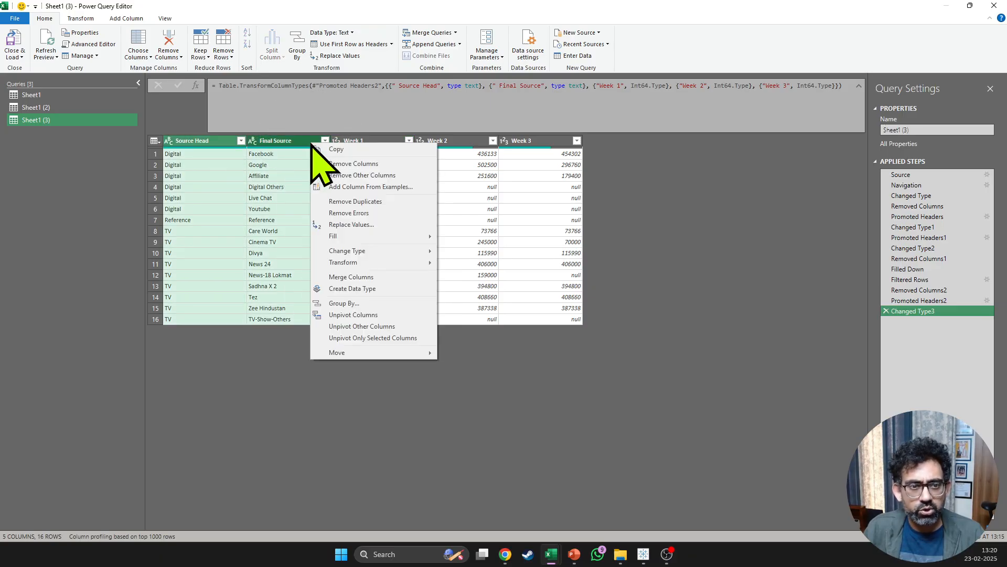
pyautogui.click(367, 329)
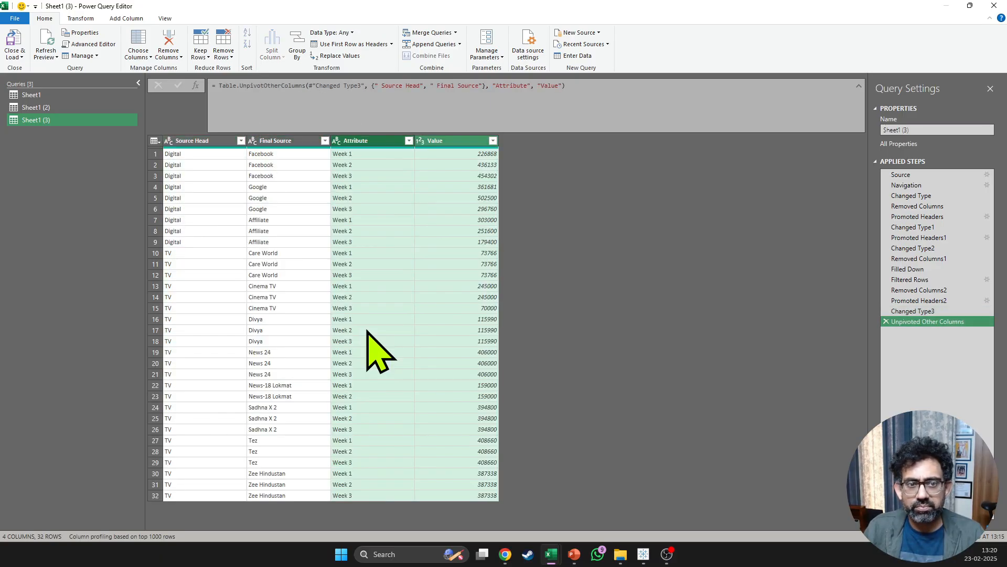
# Compare the three unpivoted queries and review earlier applied steps of Sheet1 and Sheet1 (2), returning each to its last step.
pyautogui.click(60, 96)
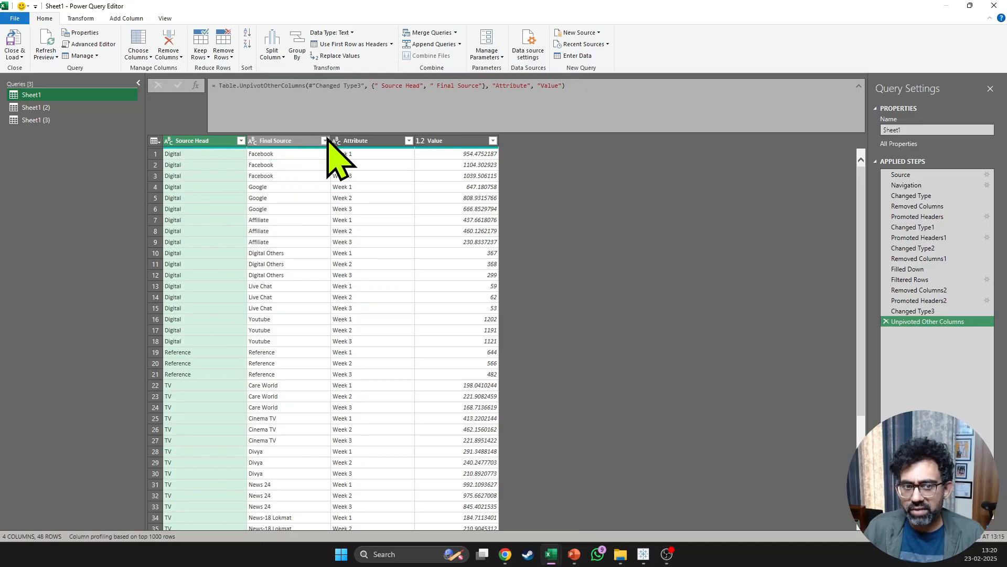
pyautogui.click(76, 108)
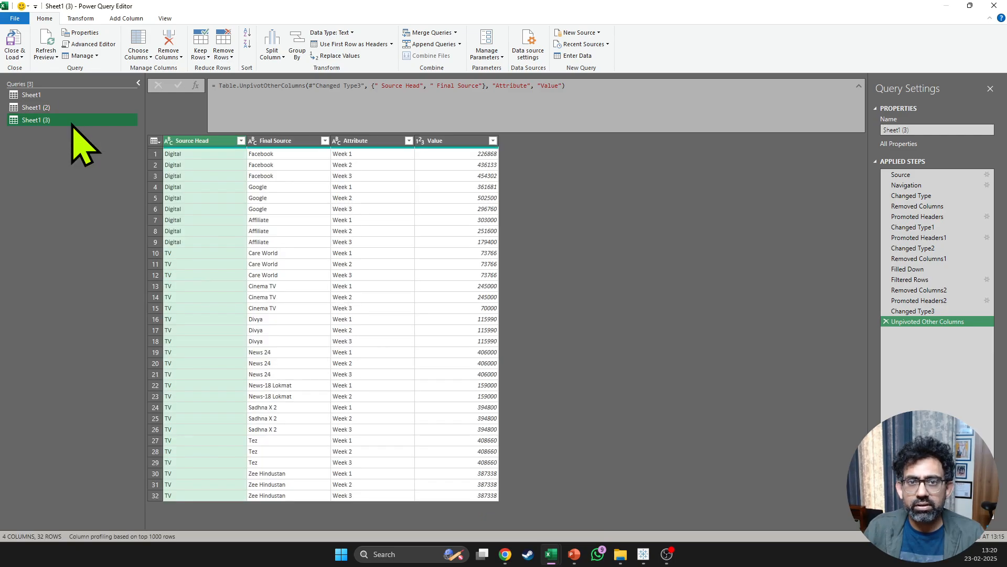
pyautogui.click(59, 95)
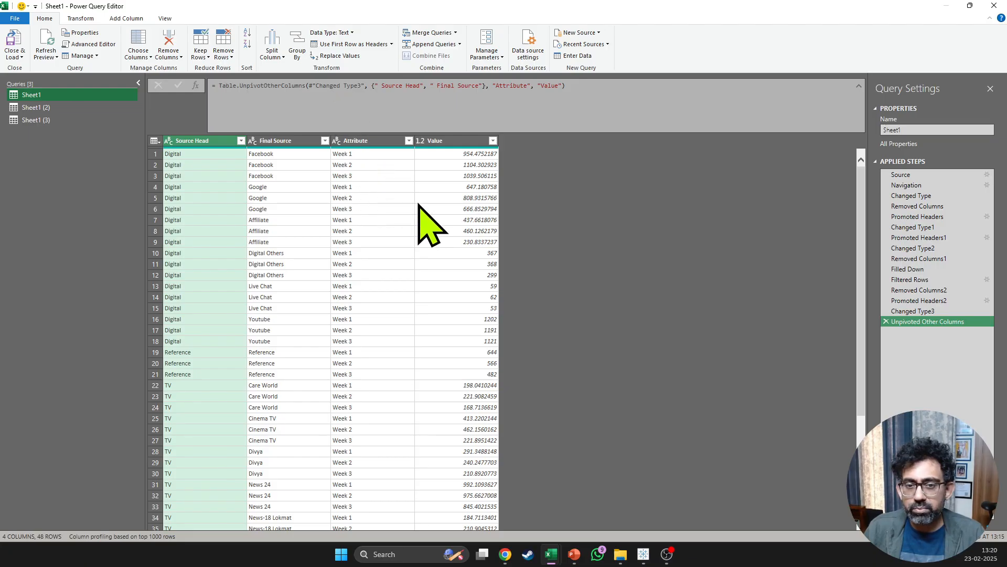
pyautogui.click(923, 299)
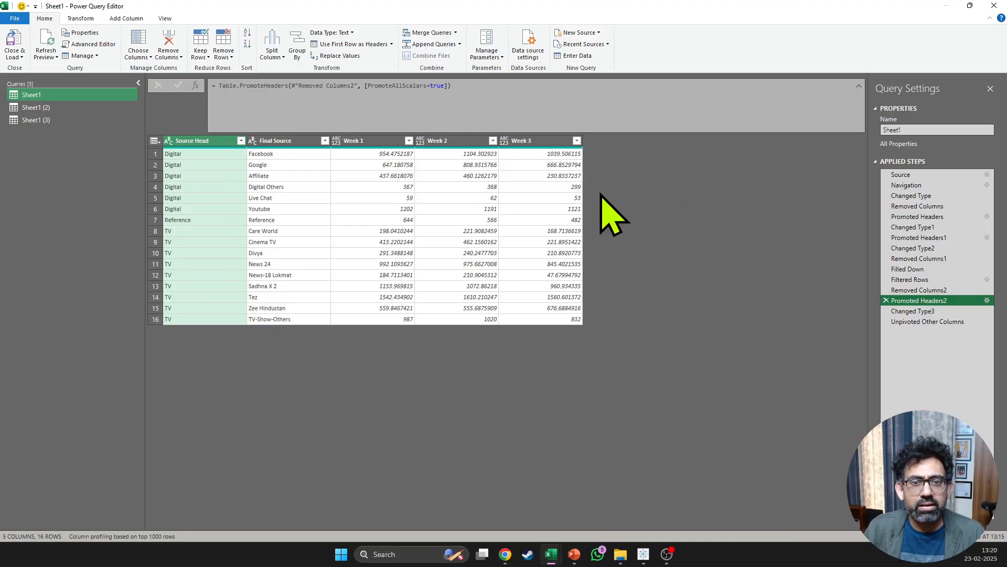
pyautogui.click(926, 279)
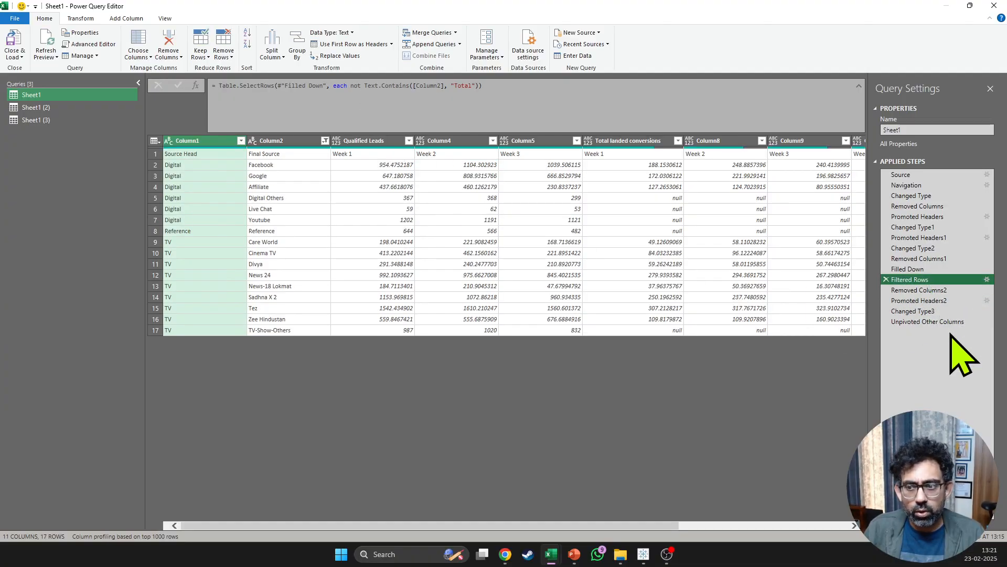
pyautogui.click(939, 321)
pyautogui.click(42, 107)
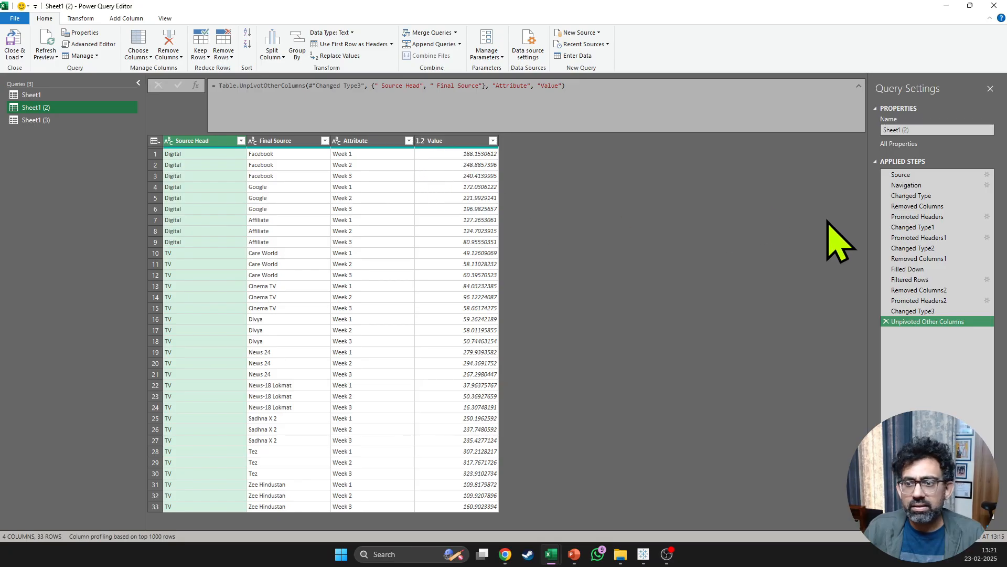
pyautogui.click(931, 269)
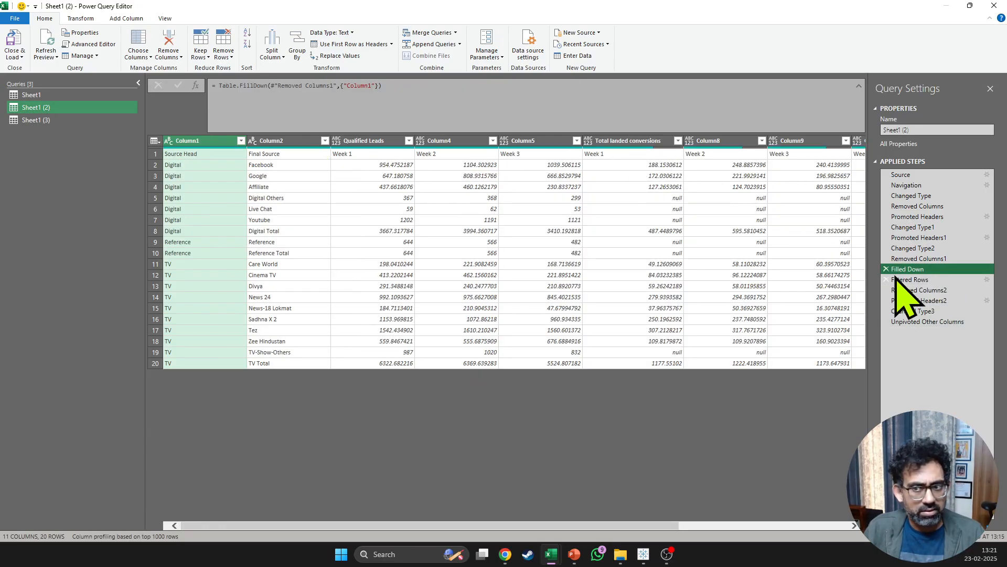
pyautogui.click(939, 322)
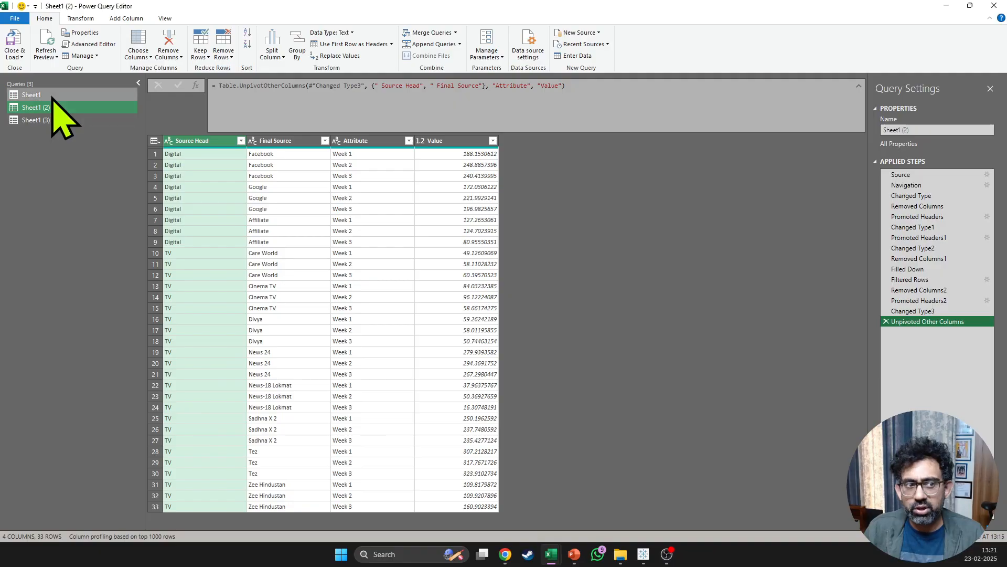
# Rename the Value column of the Sheet1 query as Qualified Leads.
pyautogui.click(52, 95)
pyautogui.doubleClick(458, 140)
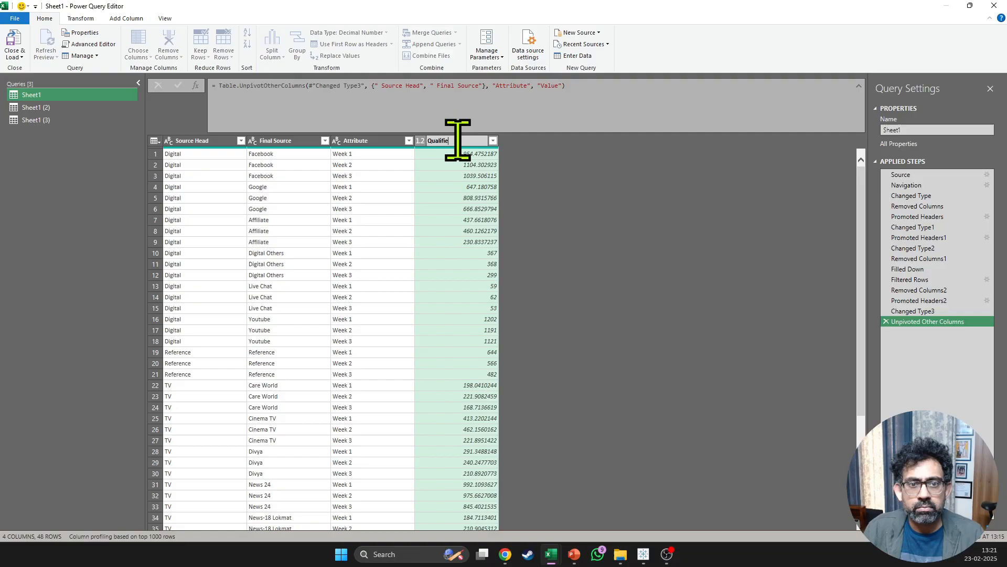
pyautogui.write('Qualified Lead')
pyautogui.press('Return')
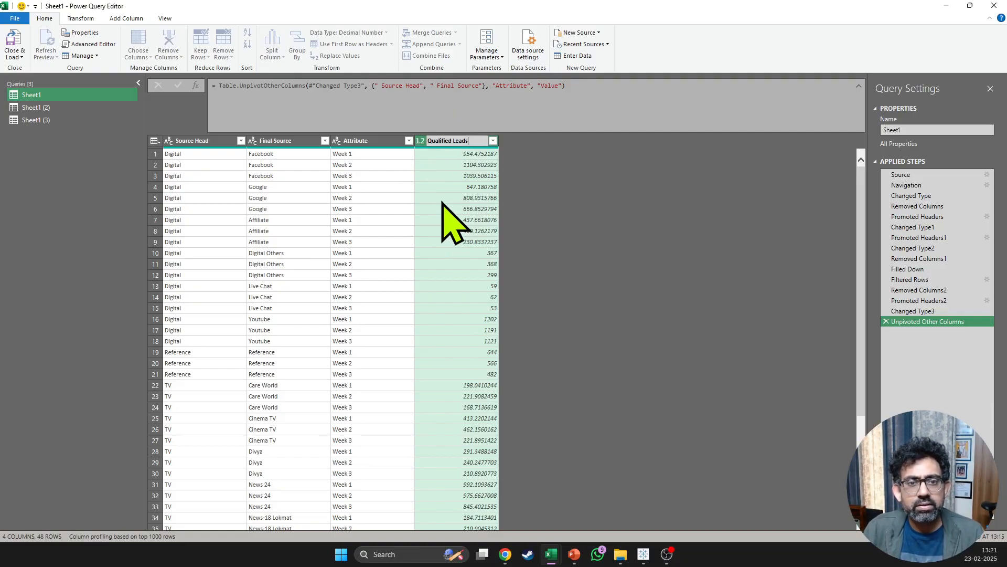
# Rename the Value column of the Sheet1 (2) query as Landed Conversions.
pyautogui.click(57, 107)
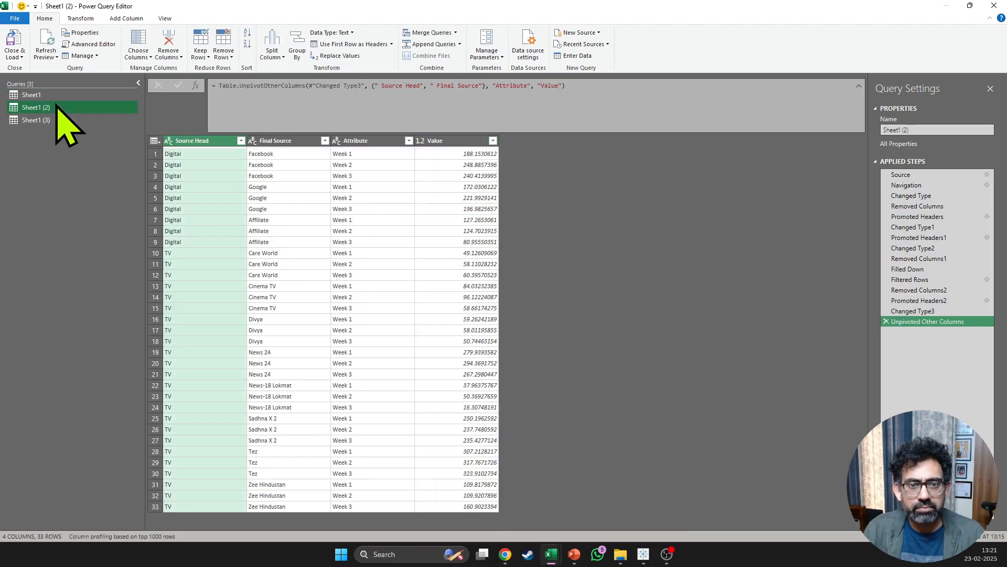
pyautogui.doubleClick(458, 141)
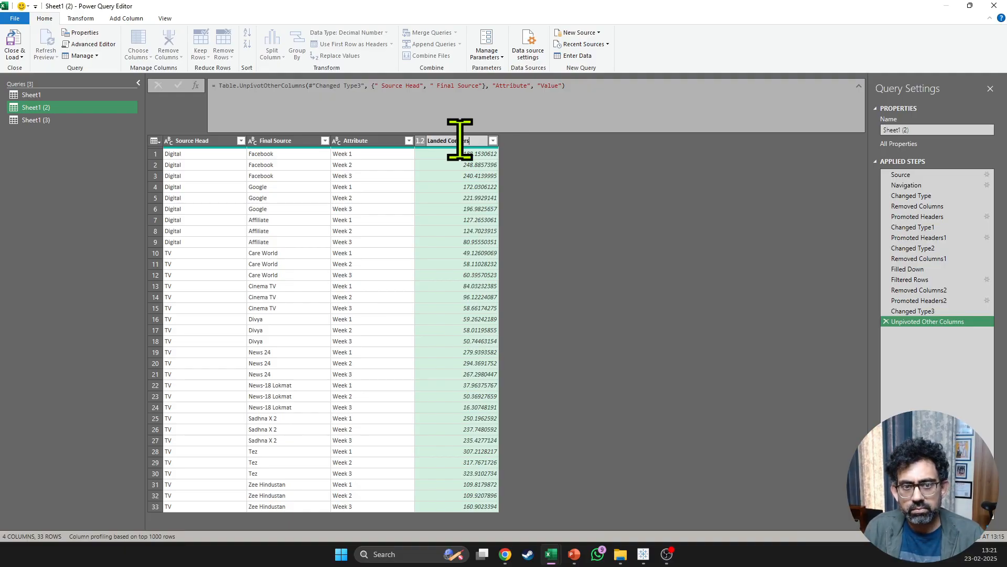
pyautogui.press('BackSpace')
pyautogui.press('BackSpace')
pyautogui.press('BackSpace')
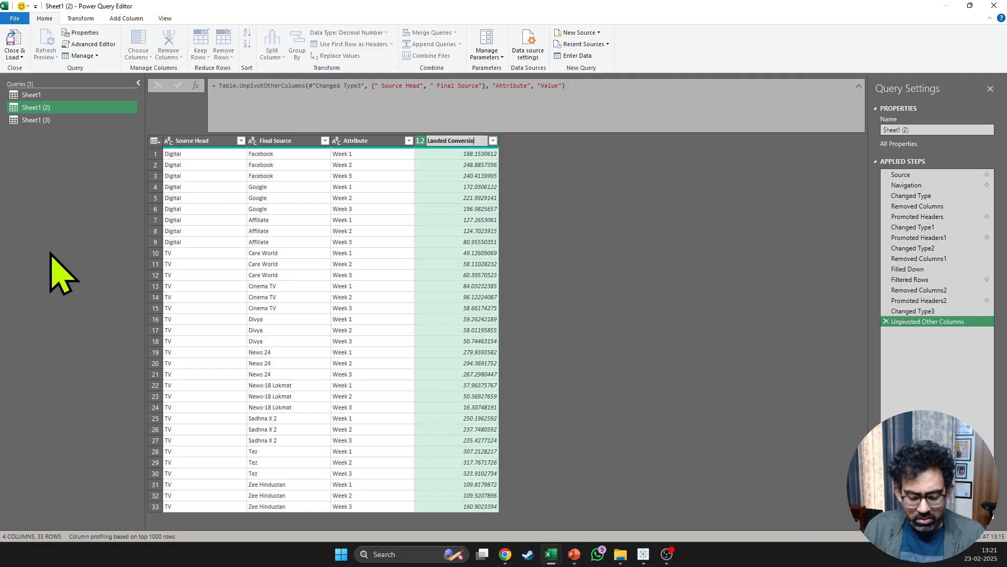
pyautogui.write('ions')
pyautogui.press('Return')
# Rename the Value column of the Sheet1 (3) query as Cost.
pyautogui.click(53, 121)
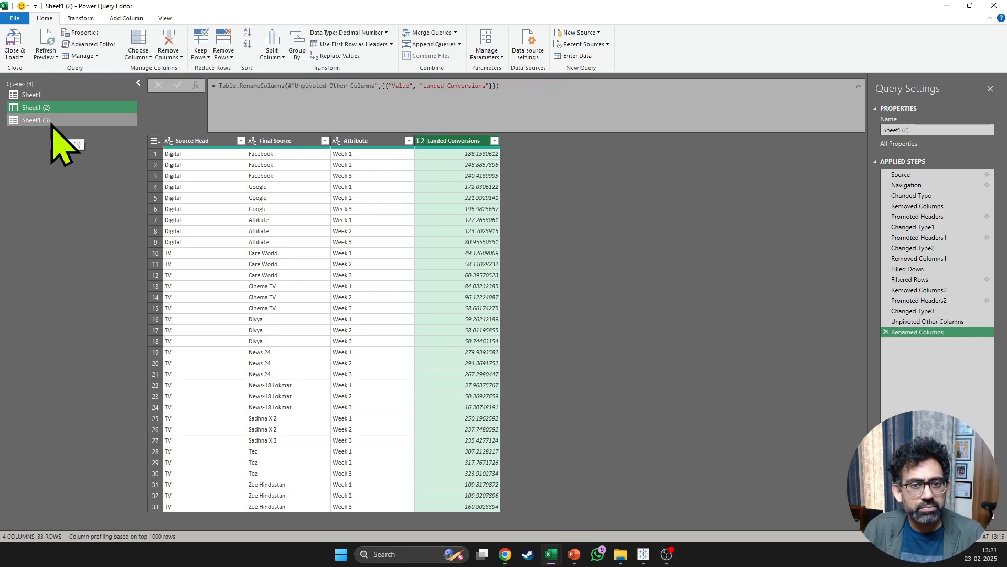
pyautogui.doubleClick(452, 141)
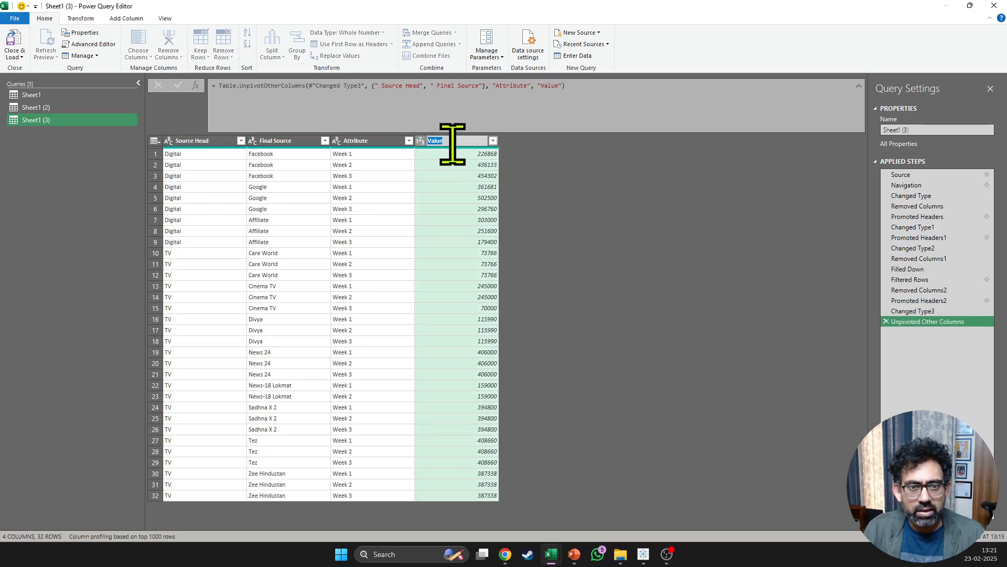
pyautogui.write('Cost')
pyautogui.press('Return')
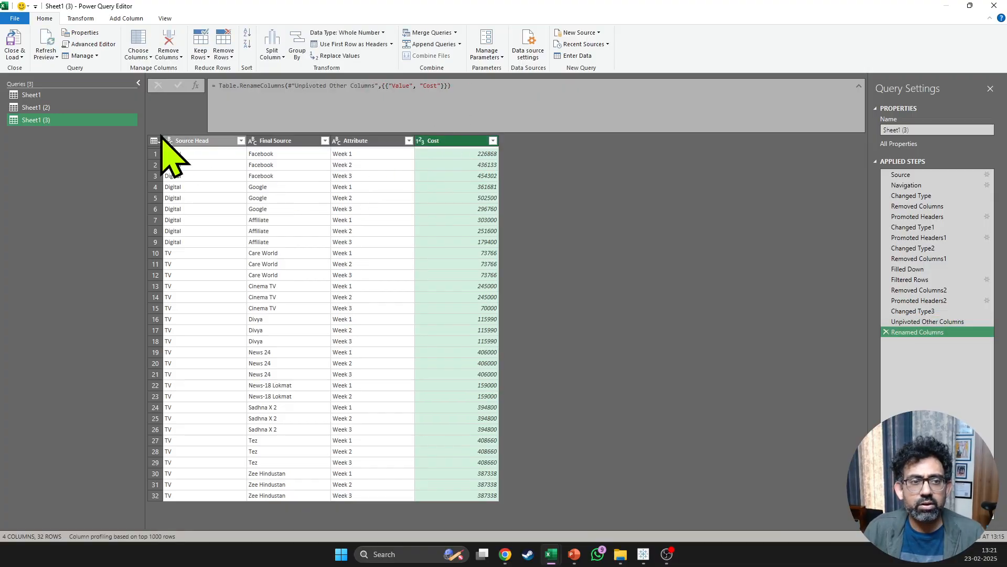
# Rename the Attribute column as Week in the Sheet1, Sheet1 (2) and Sheet1 (3) queries.
pyautogui.click(89, 95)
pyautogui.doubleClick(381, 140)
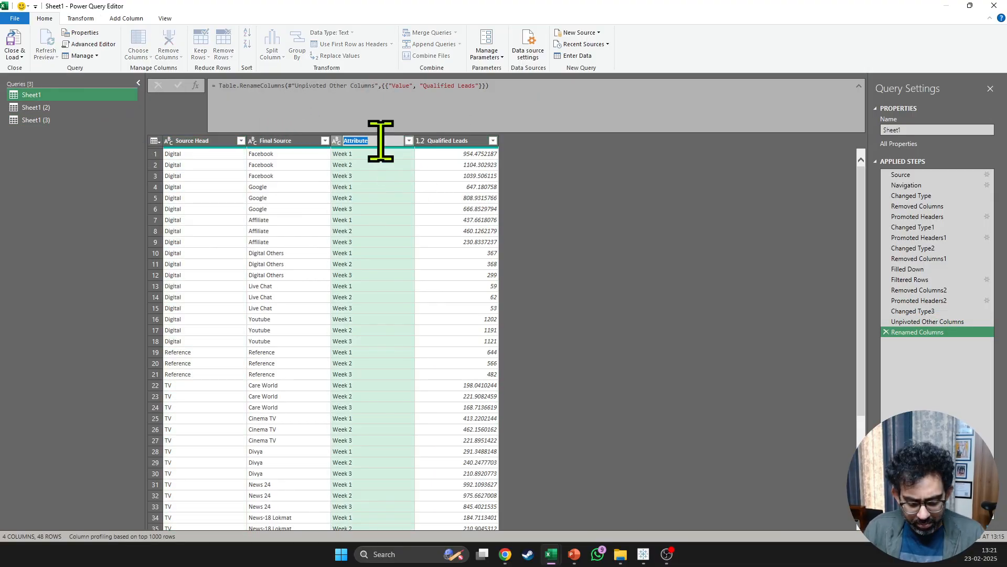
pyautogui.write('Week')
pyautogui.press('Return')
pyautogui.click(84, 108)
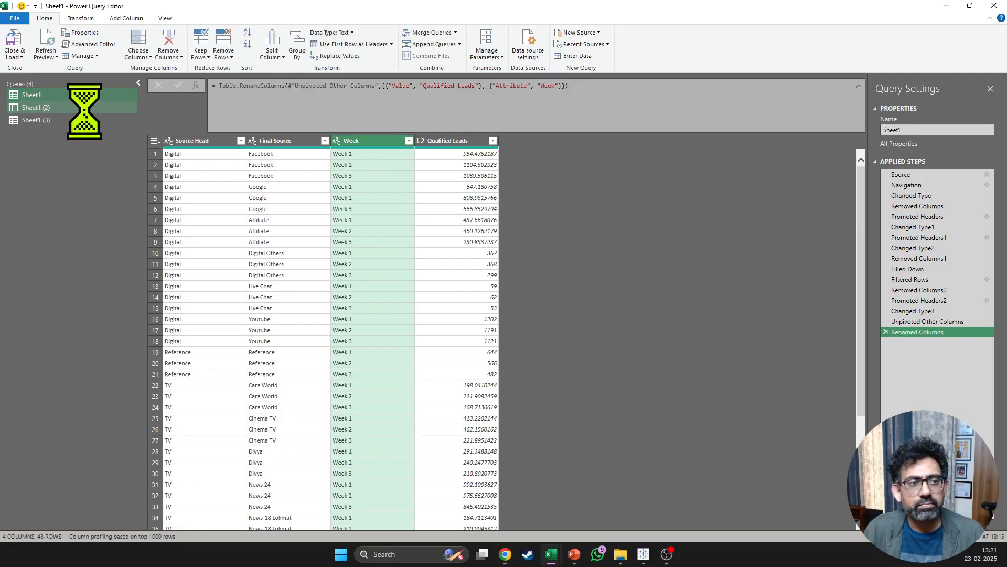
pyautogui.doubleClick(378, 141)
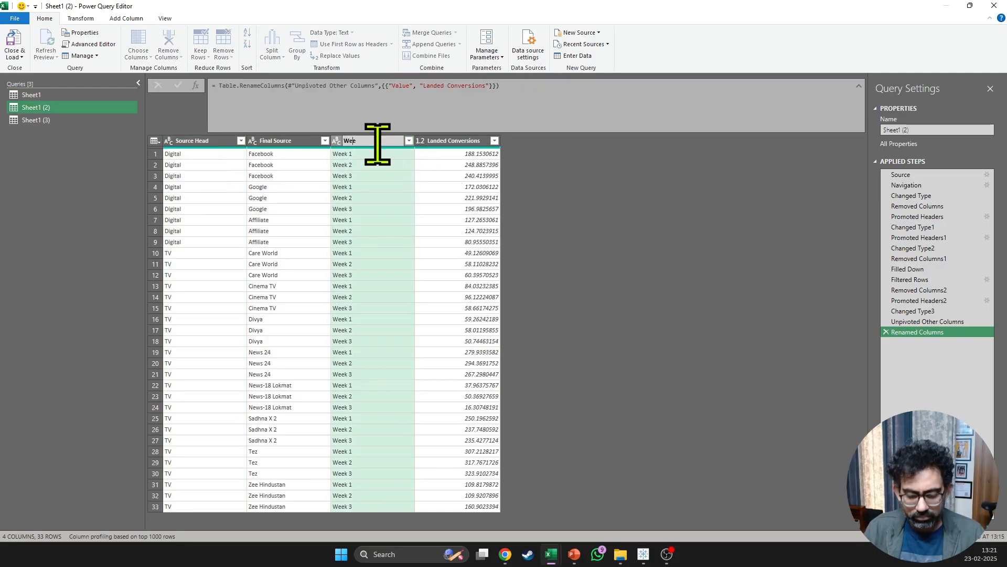
pyautogui.write('We')
pyautogui.click(47, 120)
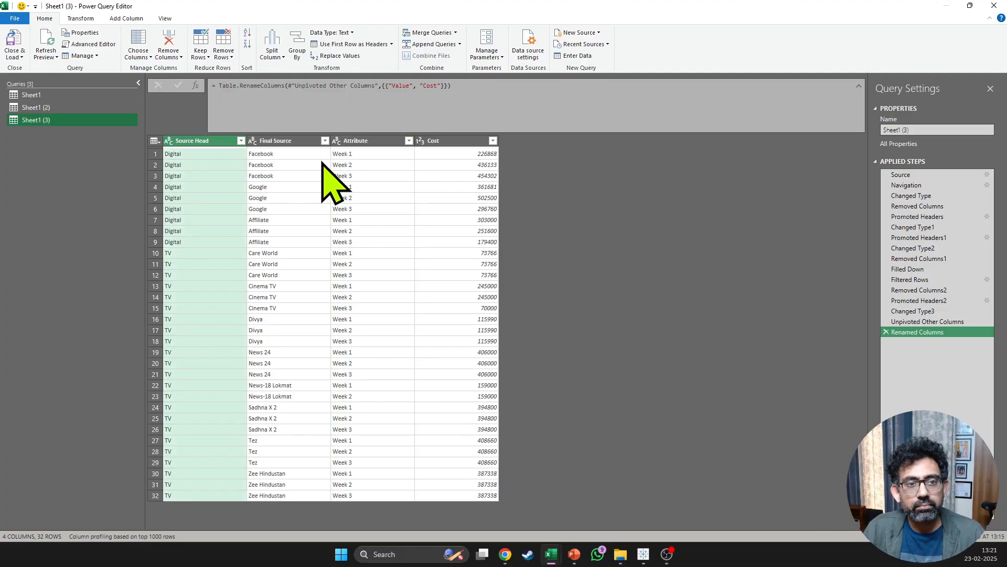
pyautogui.doubleClick(362, 141)
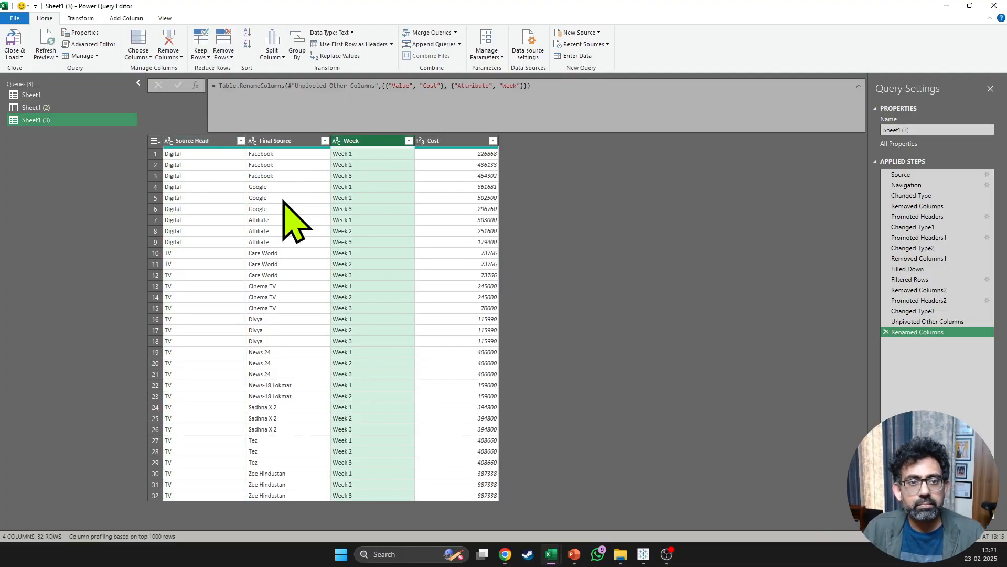
# Start a query merge from Sheet1 with Sheet1 (2) as the second table.
pyautogui.click(85, 94)
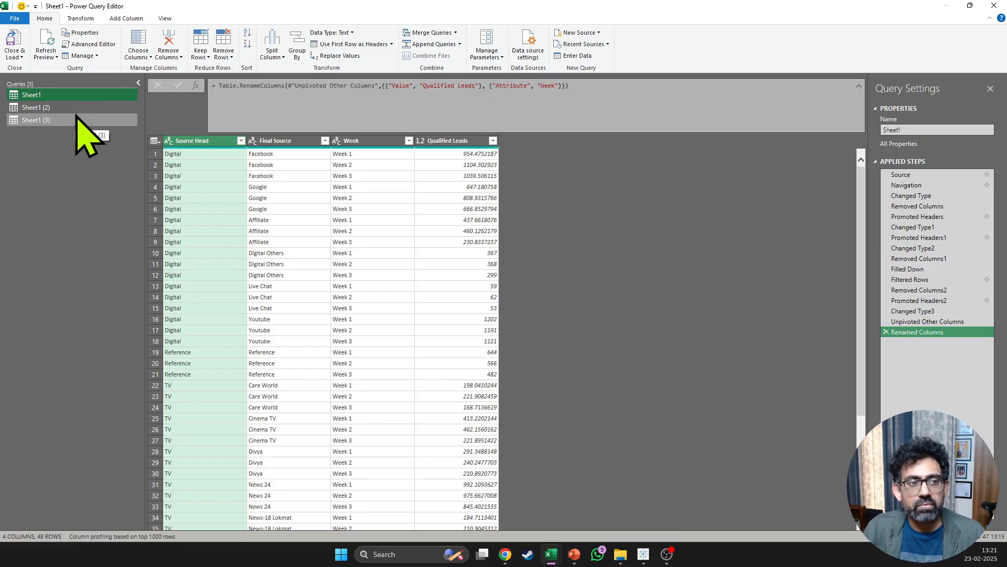
pyautogui.click(71, 108)
pyautogui.click(50, 96)
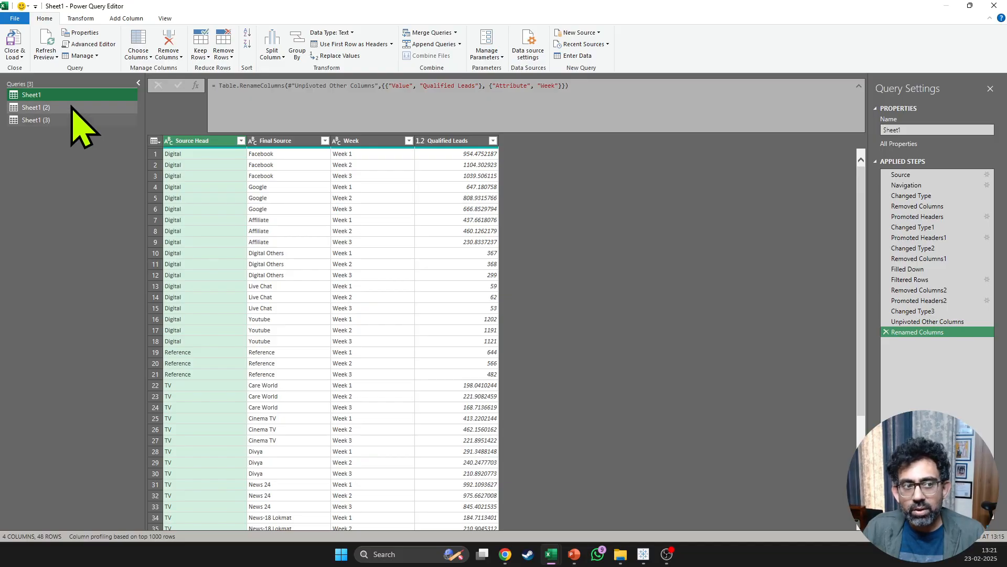
pyautogui.click(429, 33)
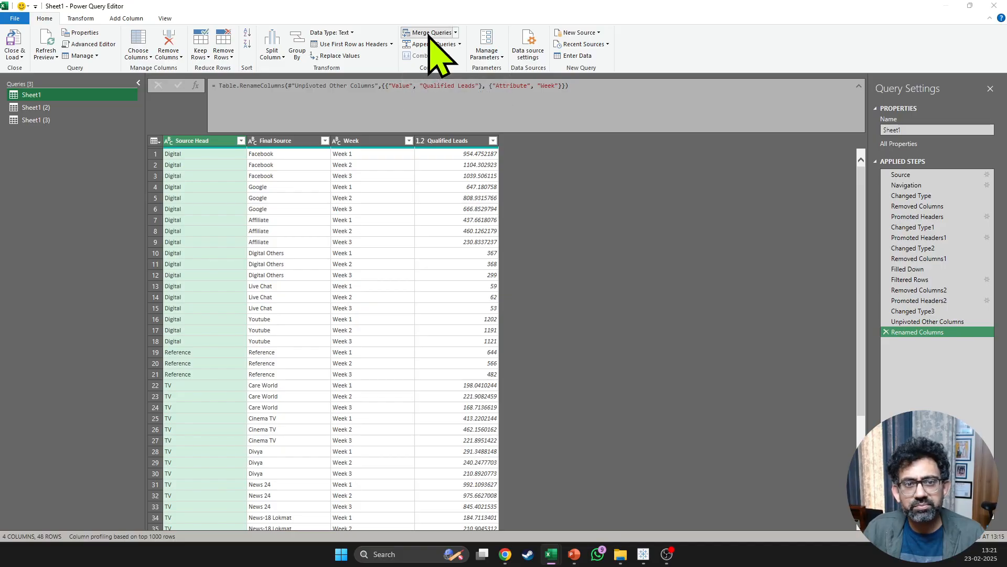
pyautogui.click(418, 260)
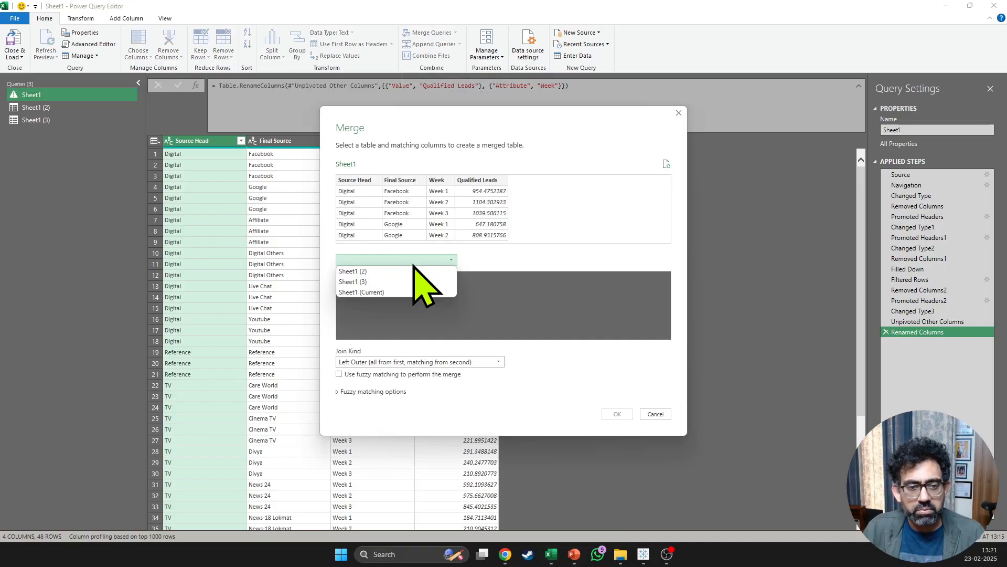
pyautogui.click(393, 271)
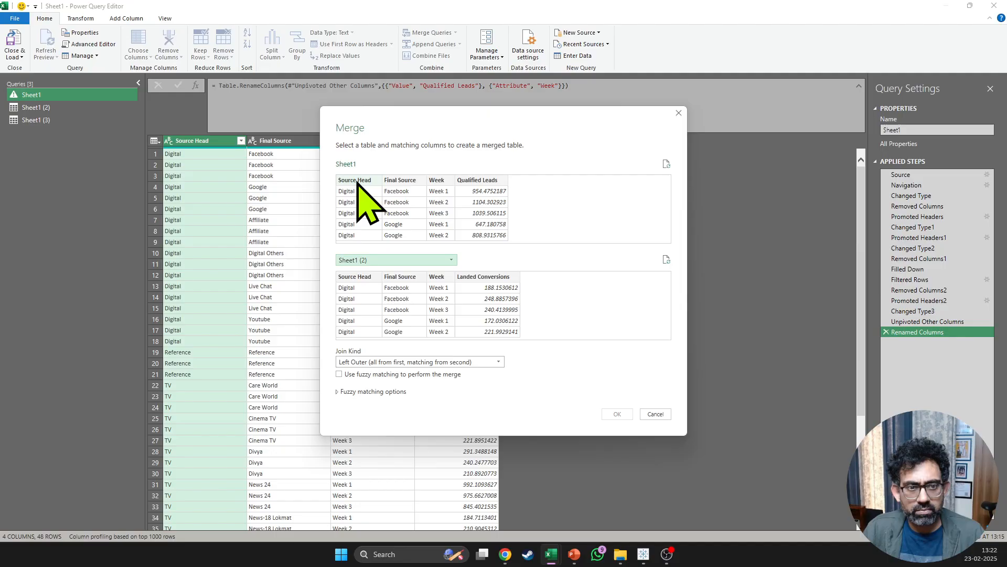
# Match Source Head, Final Source and Week between Sheet1 and Sheet1 (2) and complete the left outer merge.
pyautogui.click(358, 181)
pyautogui.keyDown('ctrl'); pyautogui.click(403, 180); pyautogui.keyUp('ctrl')
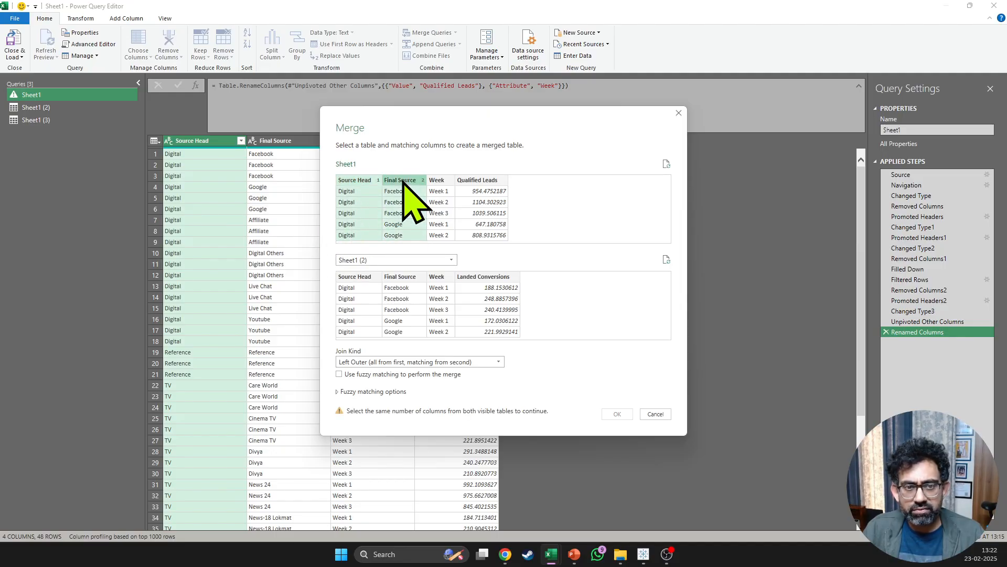
pyautogui.keyDown('ctrl'); pyautogui.click(445, 187); pyautogui.keyUp('ctrl')
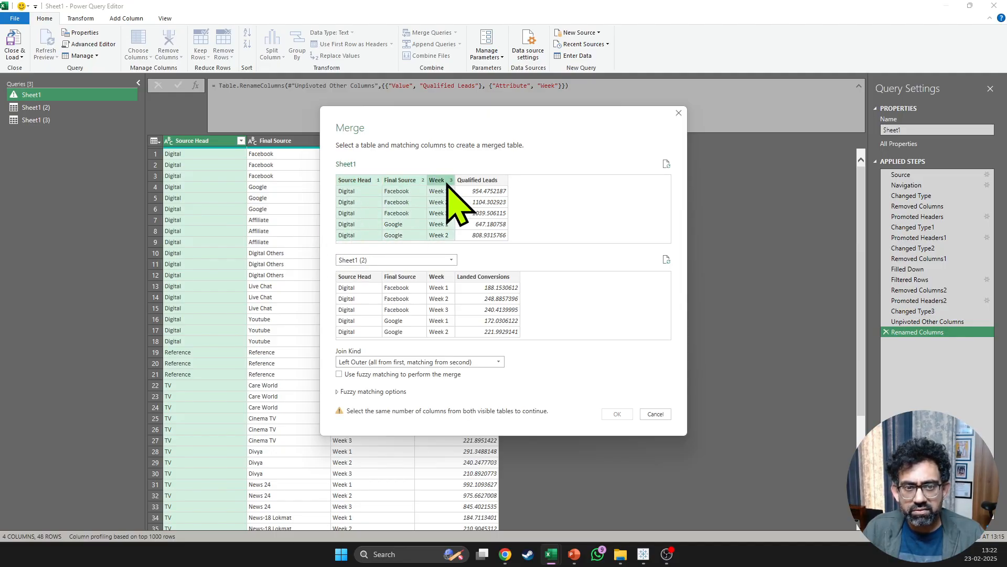
pyautogui.click(357, 278)
pyautogui.keyDown('ctrl'); pyautogui.click(403, 284); pyautogui.keyUp('ctrl')
pyautogui.keyDown('ctrl'); pyautogui.click(446, 281); pyautogui.keyUp('ctrl')
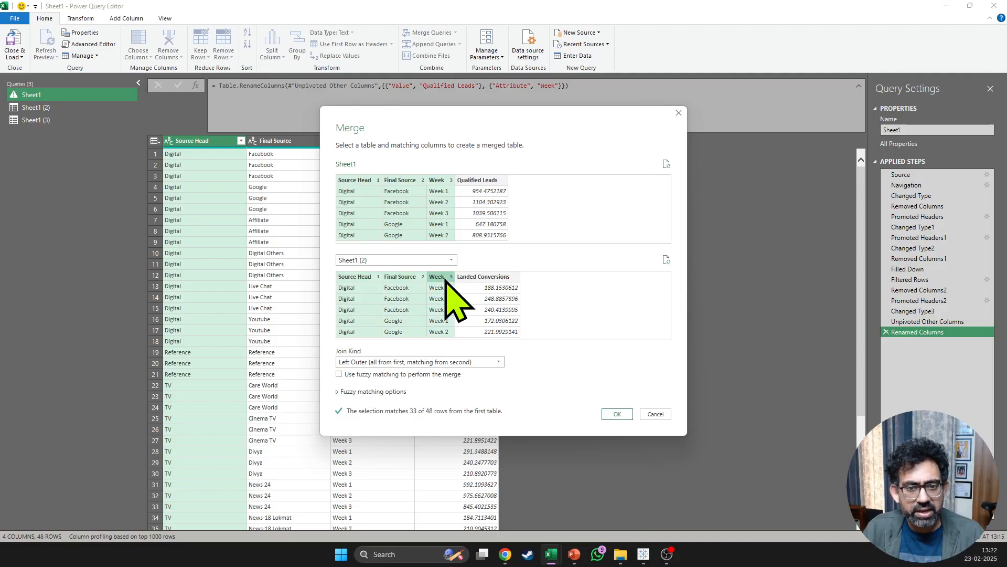
pyautogui.click(617, 414)
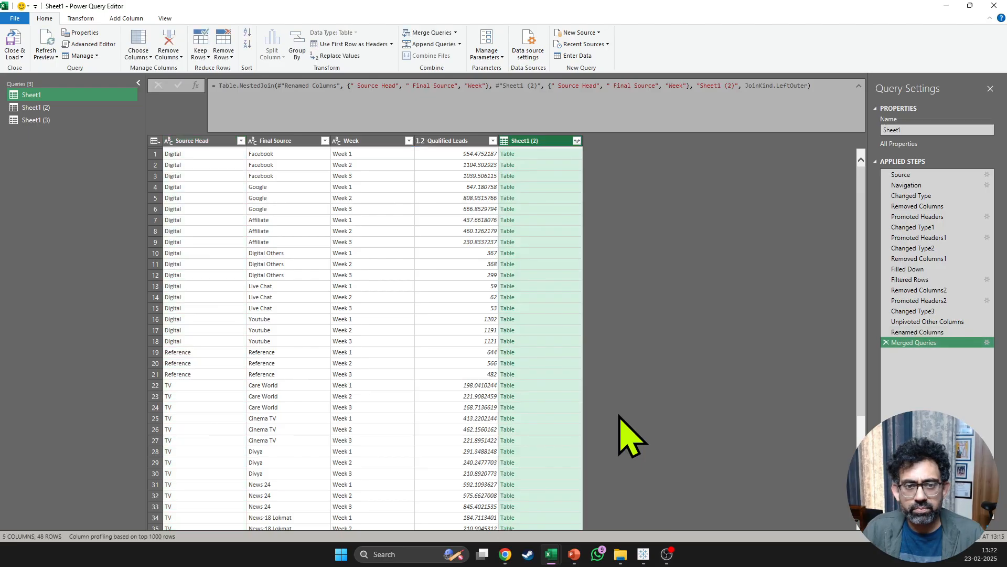
# Expand only Landed Conversions from the merged Sheet1 (2) column, without the original column name as prefix.
pyautogui.click(577, 141)
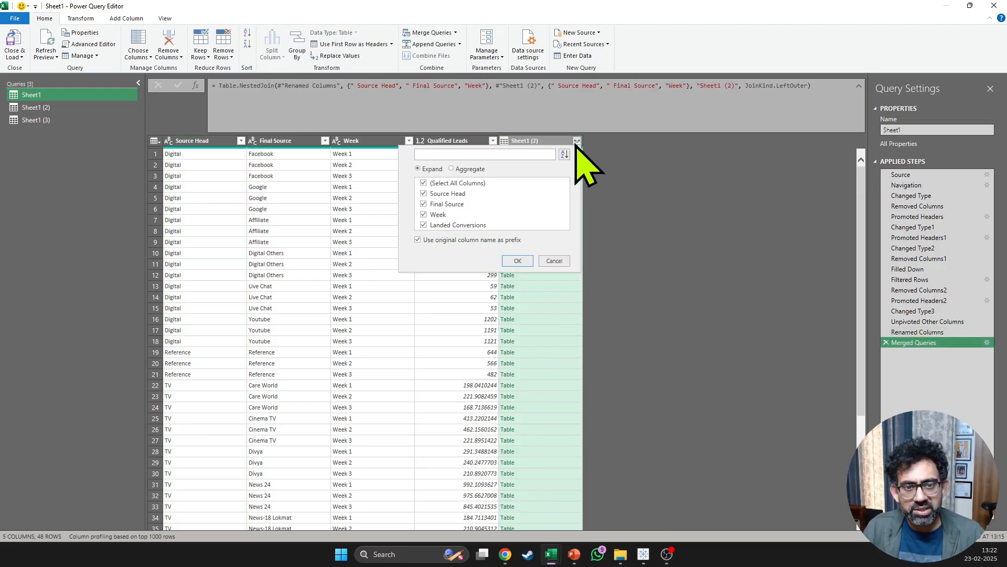
pyautogui.click(425, 183)
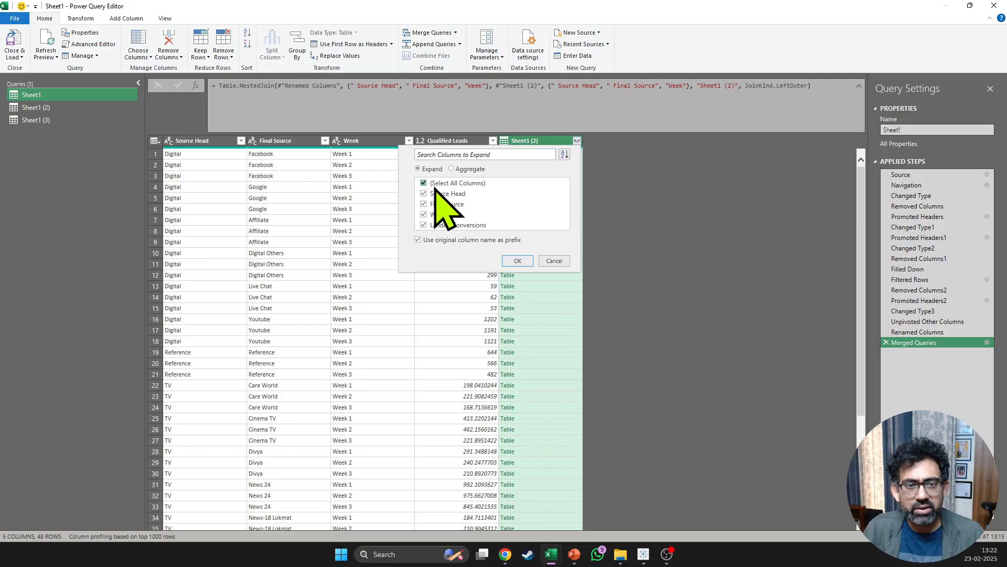
pyautogui.click(418, 240)
pyautogui.click(424, 225)
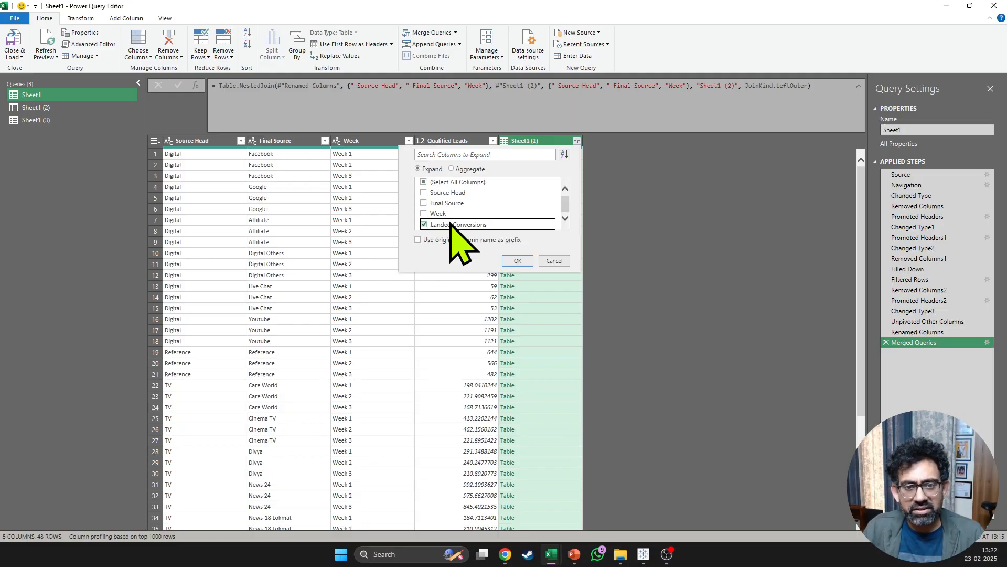
pyautogui.click(518, 261)
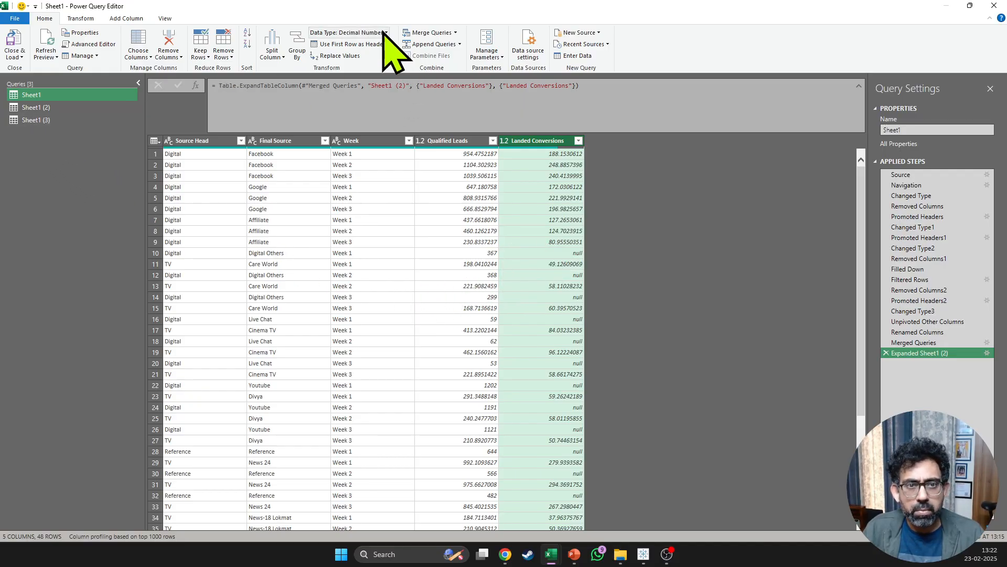
# Merge Sheet1 (3) into Sheet1 on Source Head, Final Source and Week, expanding only the Cost column without a name prefix.
pyautogui.click(432, 33)
pyautogui.click(391, 260)
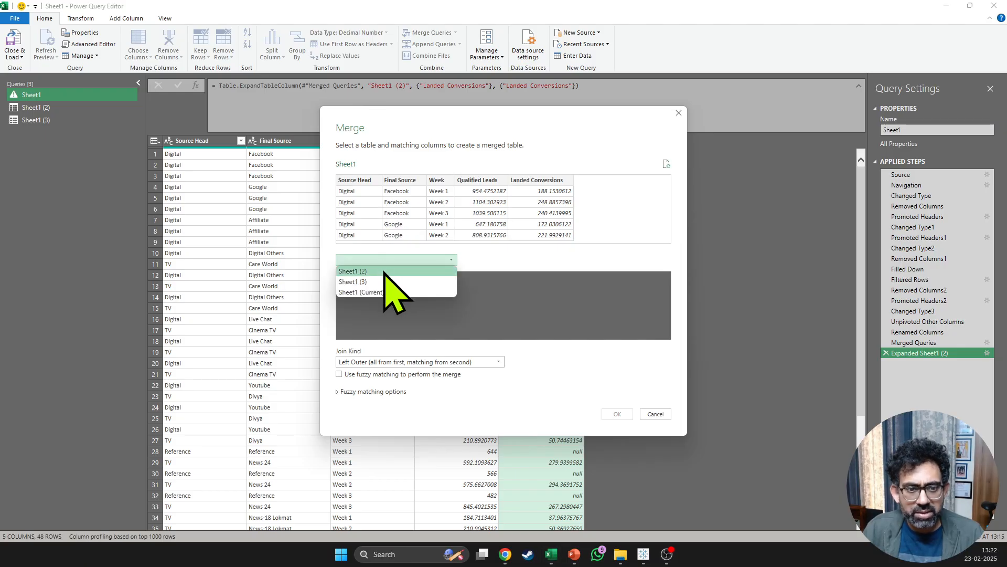
pyautogui.click(374, 281)
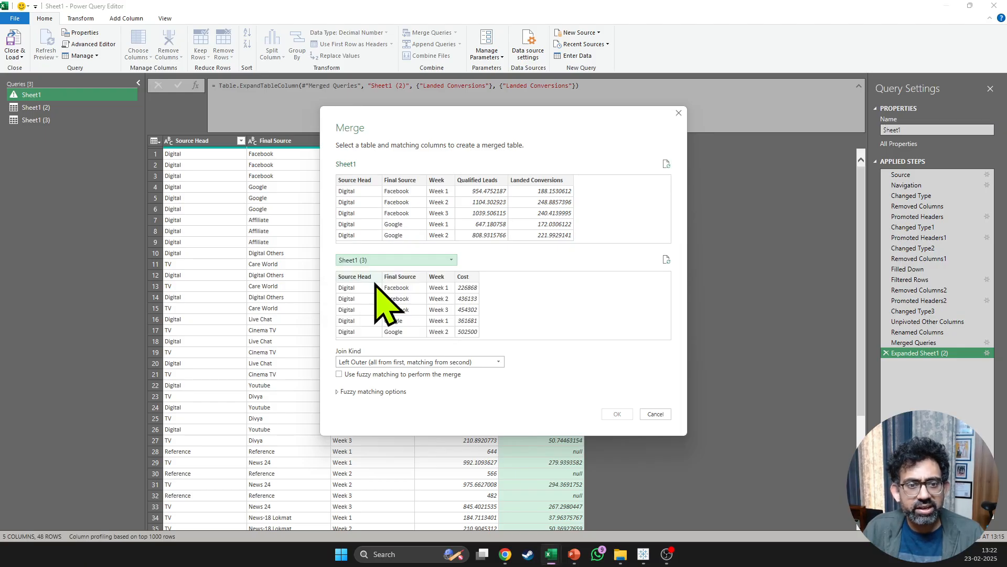
pyautogui.click(350, 181)
pyautogui.keyDown('ctrl'); pyautogui.click(404, 181); pyautogui.keyUp('ctrl')
pyautogui.keyDown('ctrl'); pyautogui.click(440, 181); pyautogui.keyUp('ctrl')
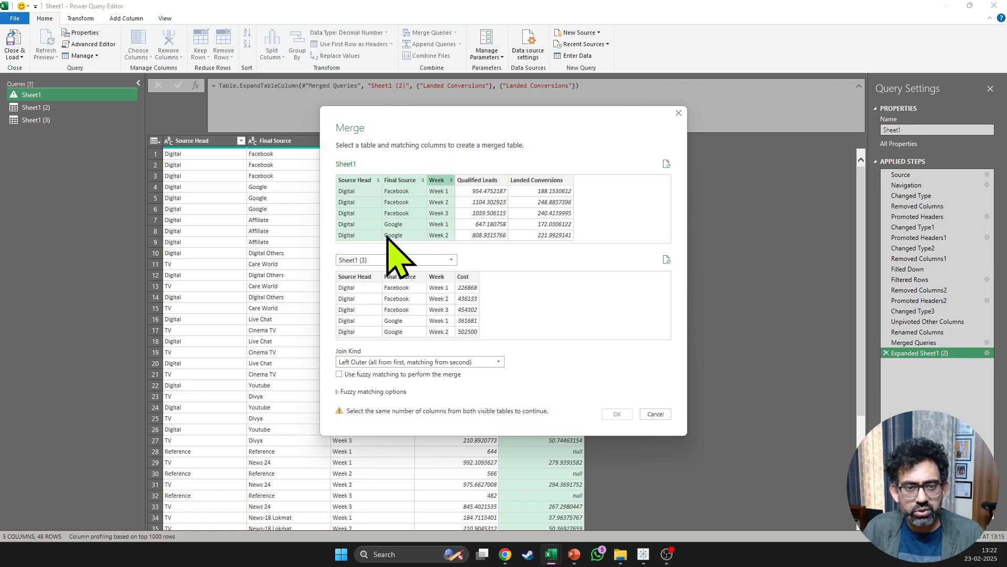
pyautogui.click(353, 277)
pyautogui.keyDown('ctrl'); pyautogui.click(405, 279); pyautogui.keyUp('ctrl')
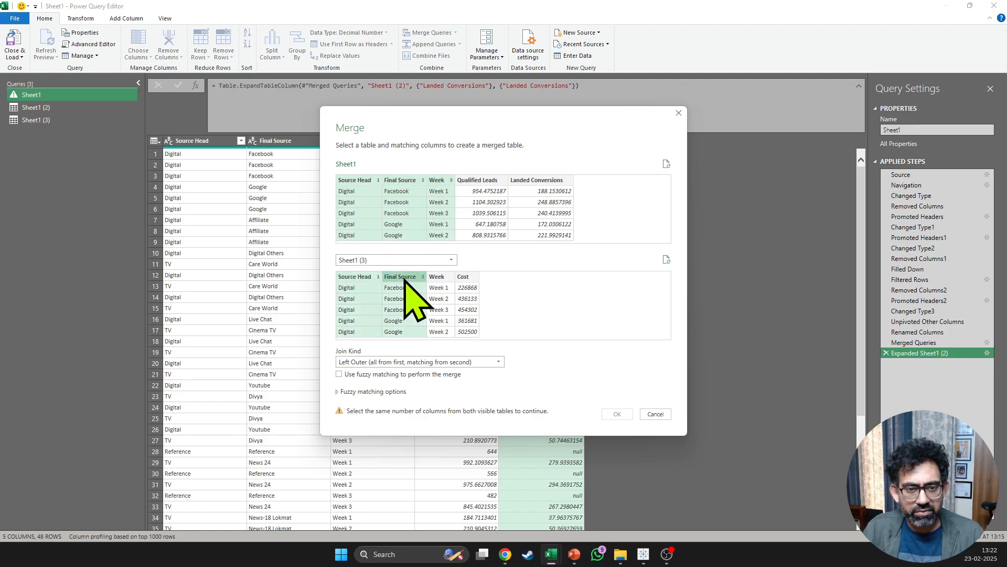
pyautogui.keyDown('ctrl'); pyautogui.click(438, 276); pyautogui.keyUp('ctrl')
pyautogui.click(617, 414)
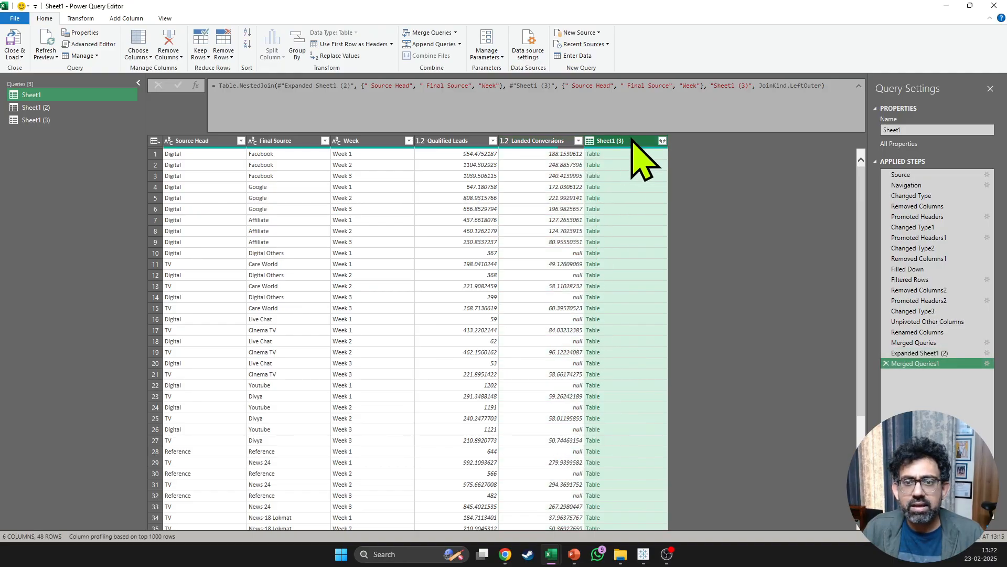
pyautogui.click(662, 141)
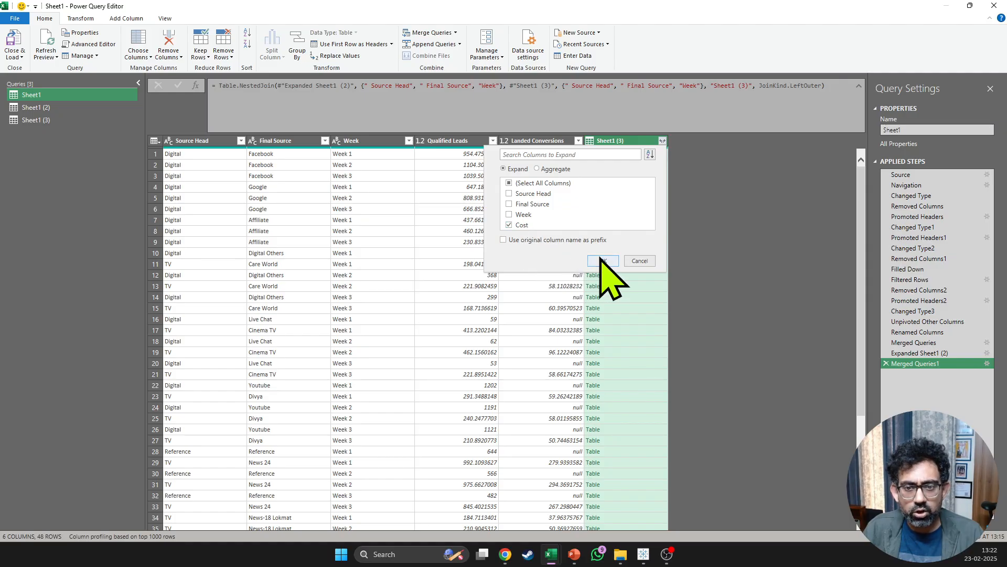
pyautogui.click(602, 261)
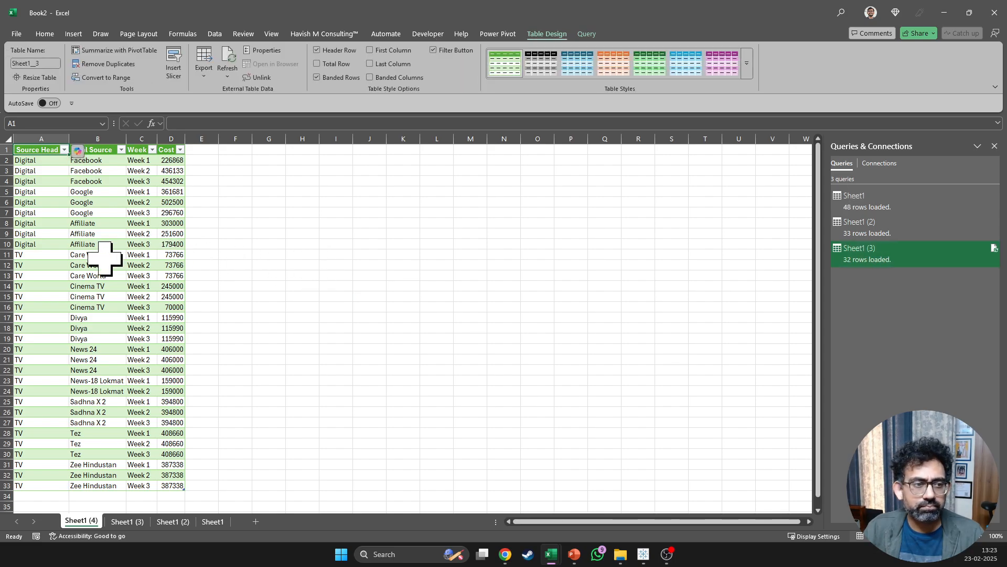
# Arrange the Raw Data.xlsx and Book2 workbook windows side by side.
pyautogui.press('super+d')
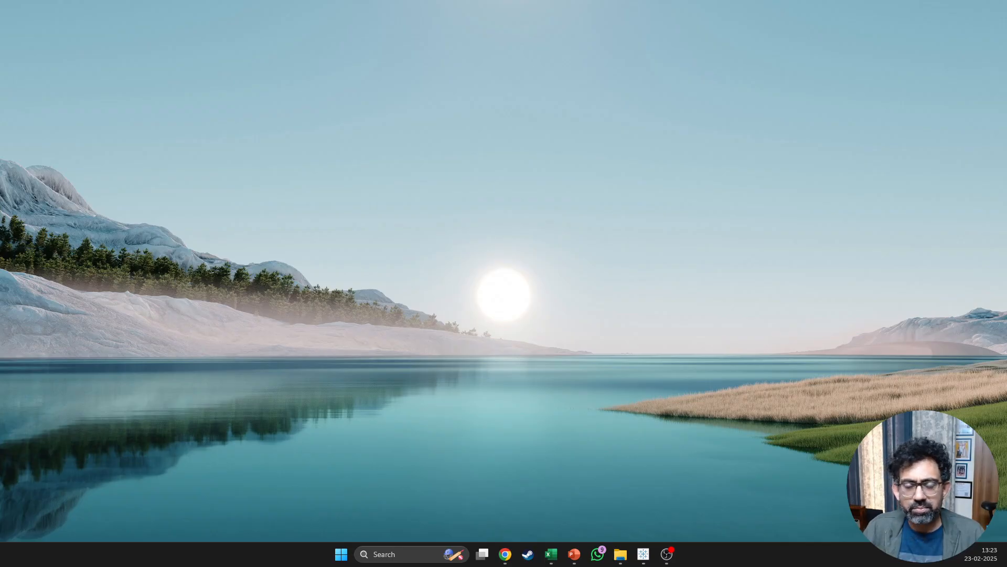
pyautogui.press('super+d')
pyautogui.hotkey('alt', 'Tab')
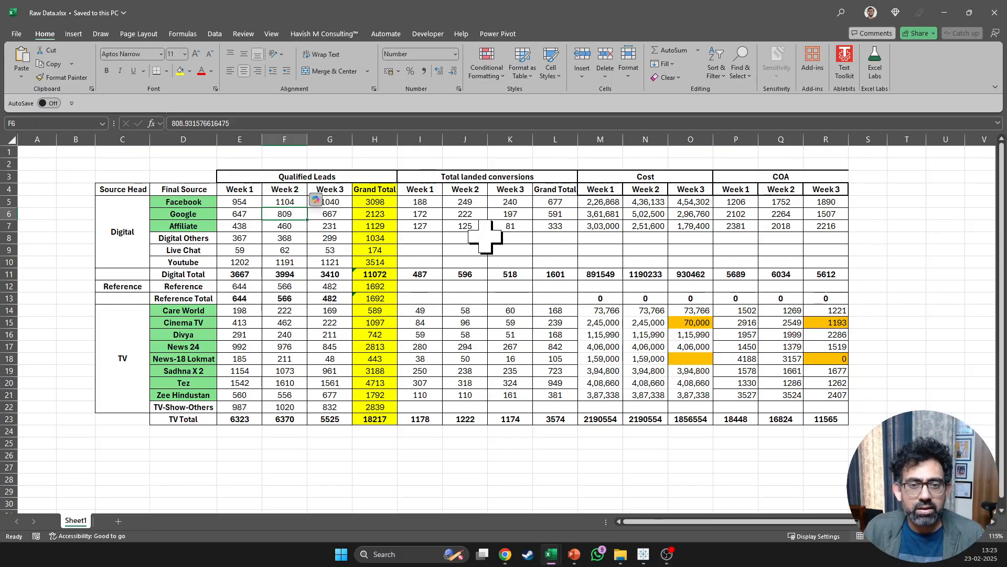
pyautogui.press('super+Left')
pyautogui.click(562, 205)
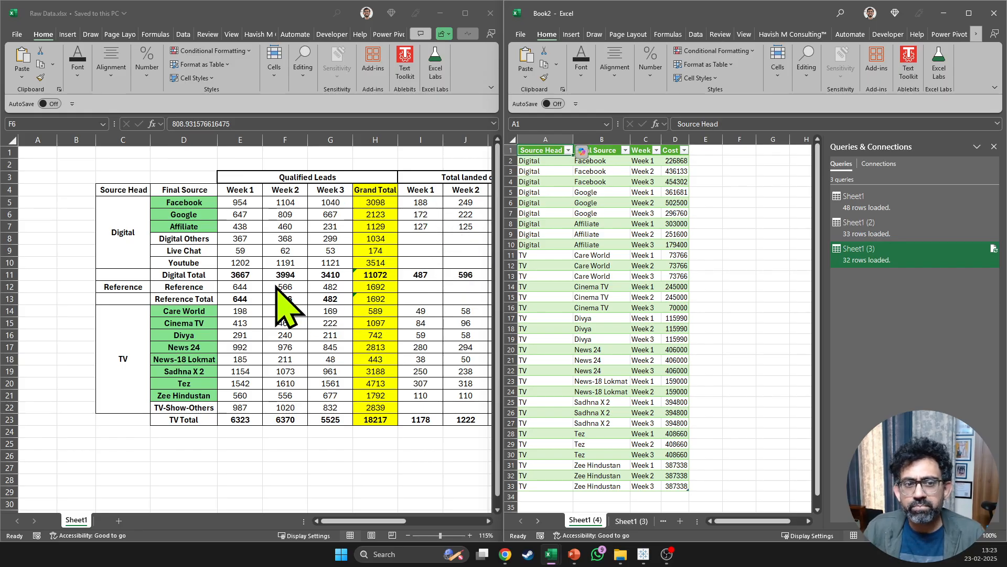
# Highlight Facebook's Qualified Leads for Weeks 1 to 3 in Raw Data.xlsx.
pyautogui.click(283, 237)
pyautogui.click(264, 227)
pyautogui.scroll(-1, 264, 227)
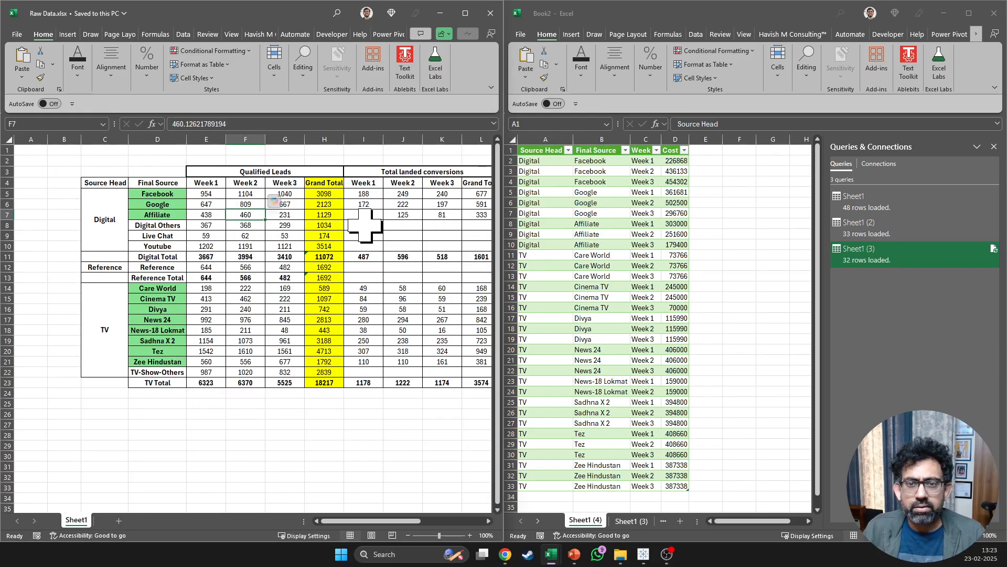
pyautogui.click(163, 195)
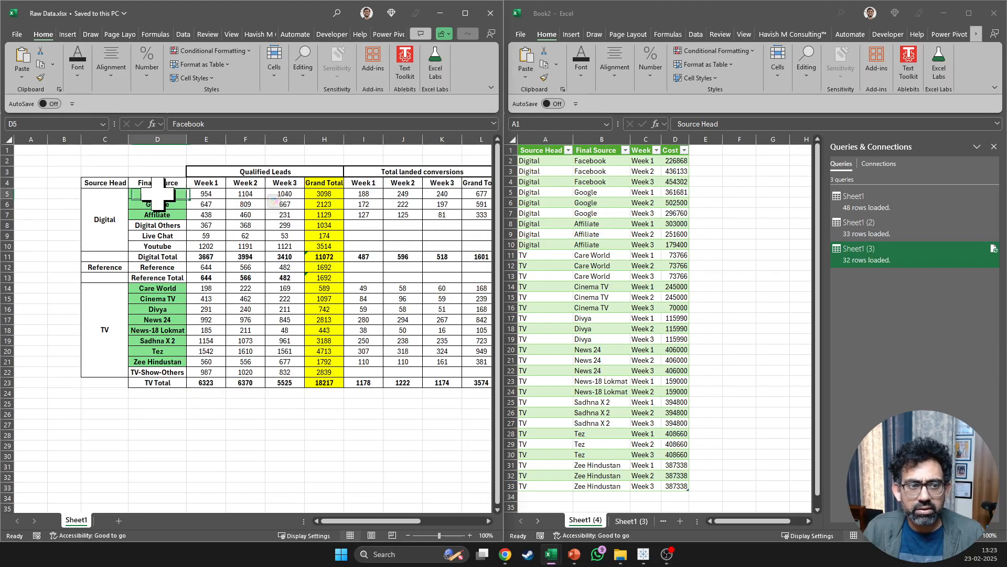
pyautogui.click(212, 195)
pyautogui.hotkey('shift', 'Right')
pyautogui.hotkey('shift', 'Right')
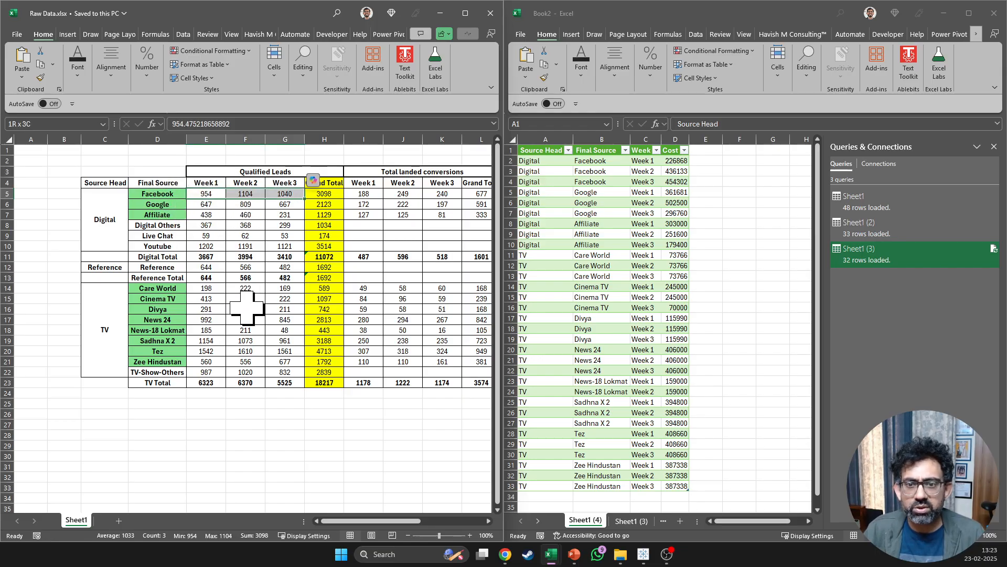
# Switch Book2 to the Sheet1 (2) worksheet with the merged table and close the Queries & Connections pane.
pyautogui.click(596, 194)
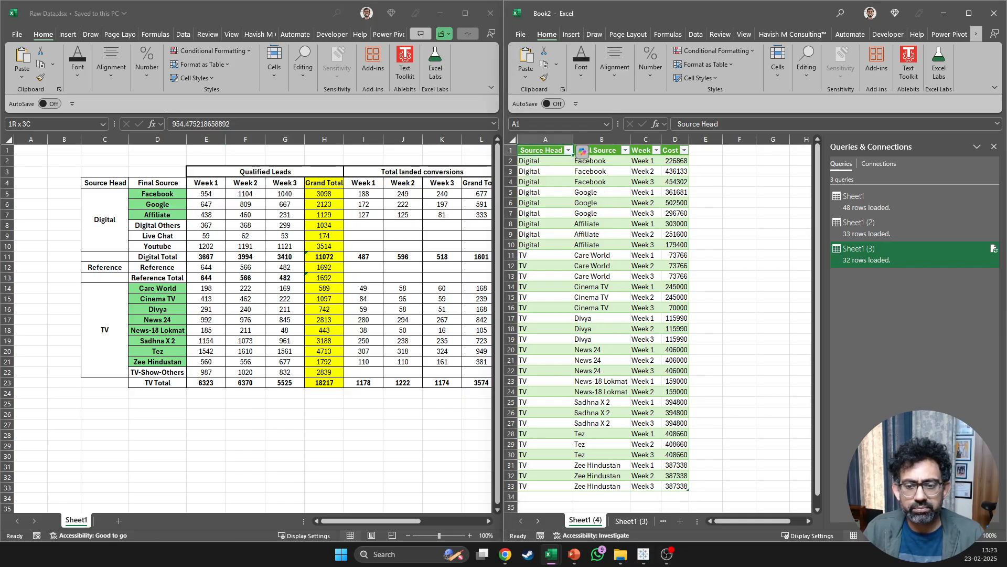
pyautogui.hotkey('ctrl', 'pagedown')
pyautogui.hotkey('ctrl', 'pagedown')
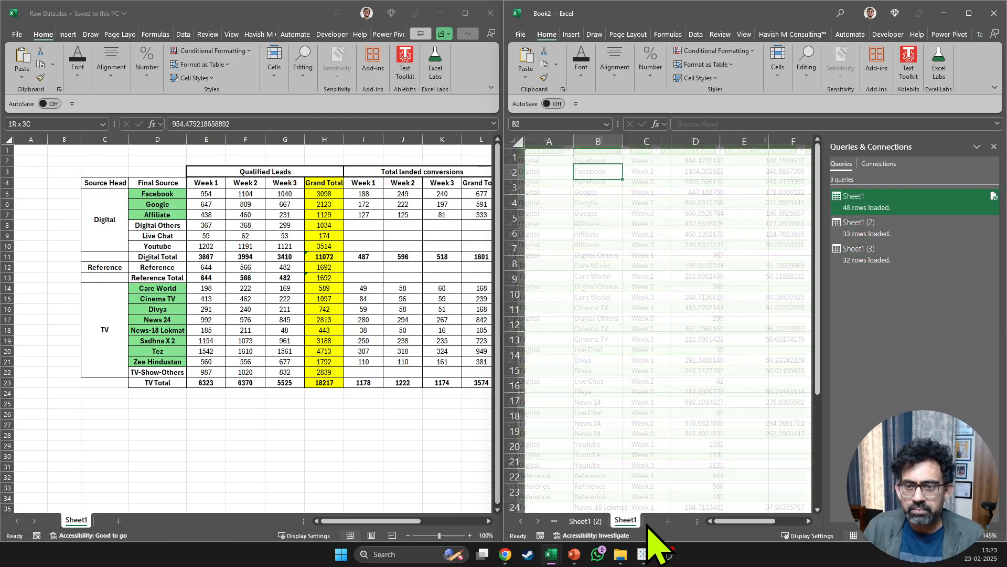
pyautogui.click(994, 146)
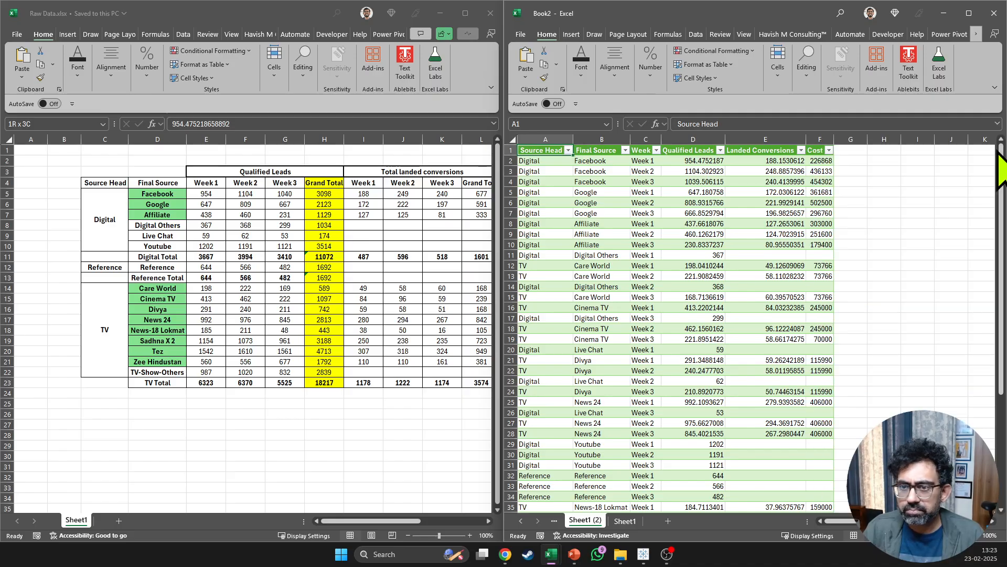
# Highlight Facebook's three weekly Qualified Leads values in the merged table to compare them with the raw data.
pyautogui.press('Right')
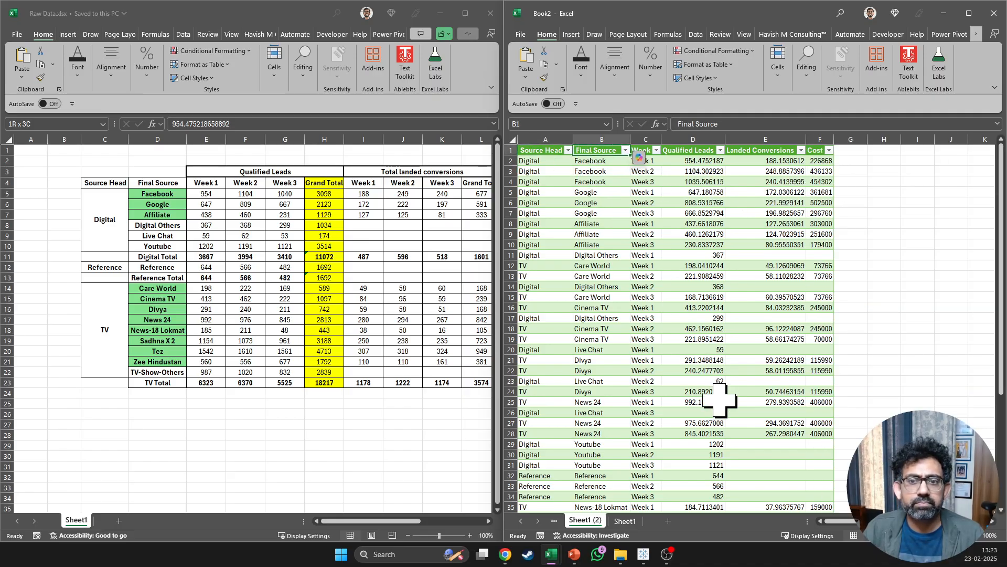
pyautogui.click(640, 155)
pyautogui.click(670, 272)
pyautogui.click(708, 174)
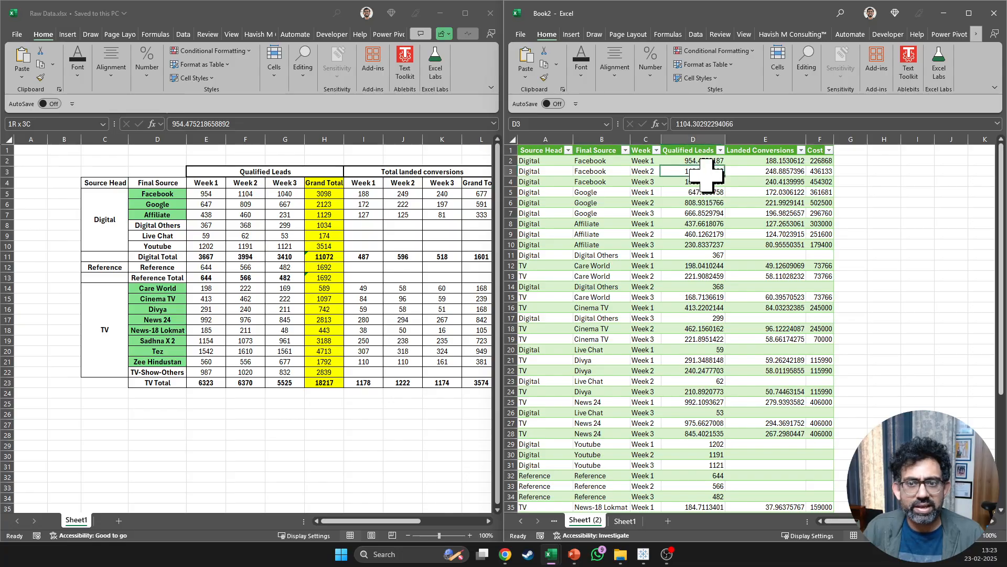
pyautogui.press('Up')
pyautogui.hotkey('shift', 'Down')
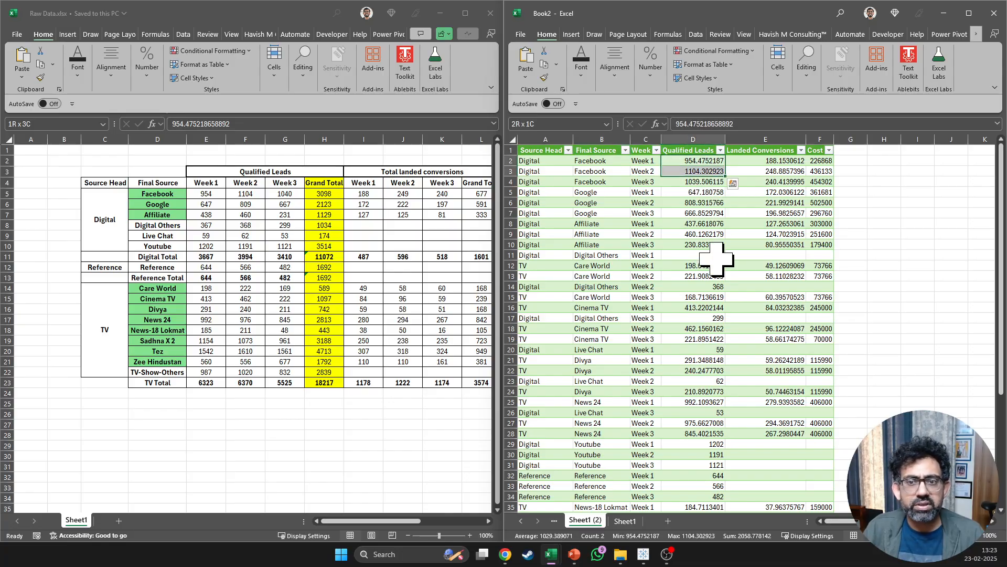
pyautogui.hotkey('shift', 'Down')
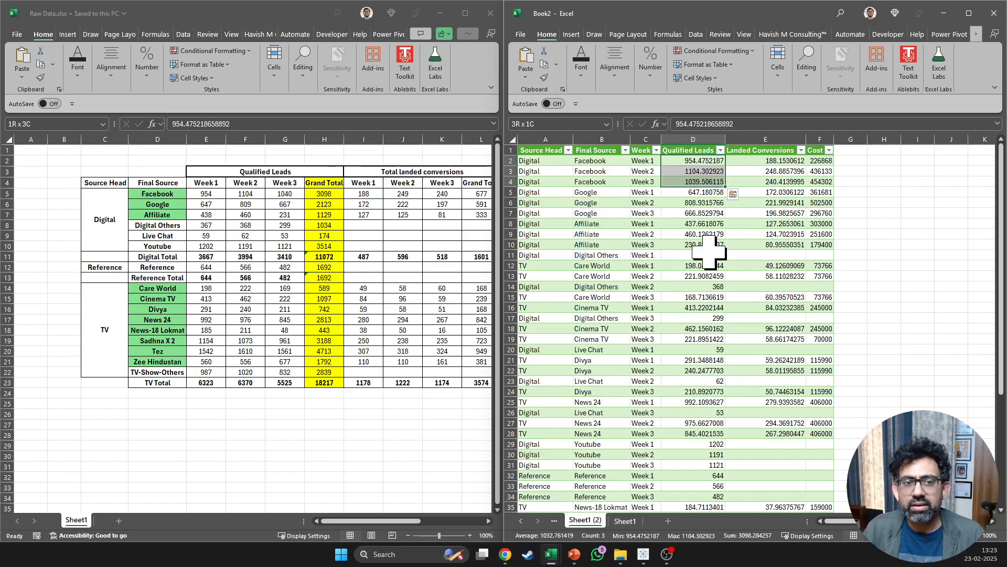
# Compare Facebook's landed conversions for Weeks 1 to 3 between the merged table and the raw data.
pyautogui.moveTo(742, 161); pyautogui.dragTo(742, 170)
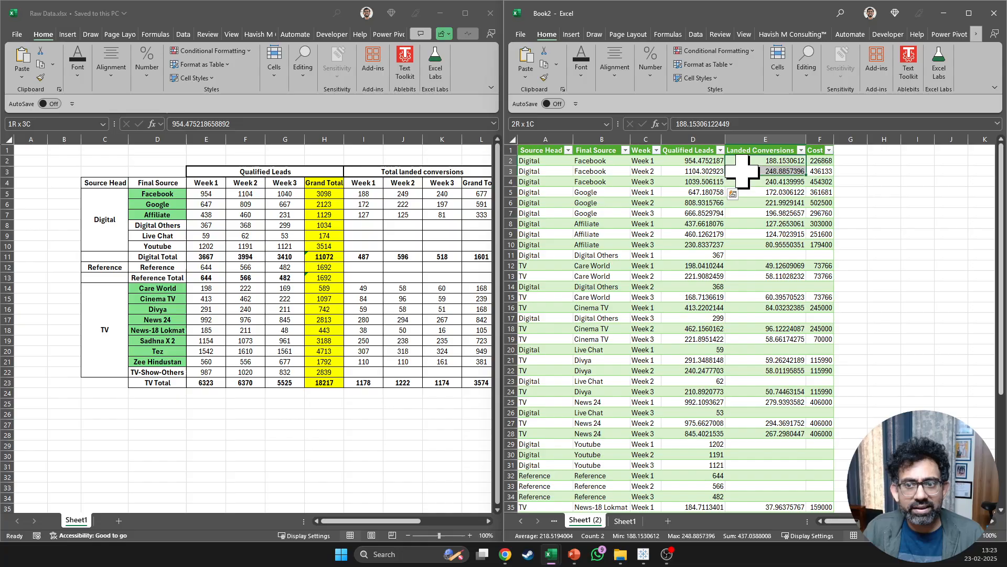
pyautogui.hotkey('shift', 'Down')
pyautogui.click(367, 196)
pyautogui.hotkey('shift', 'Right')
pyautogui.hotkey('shift', 'Right')
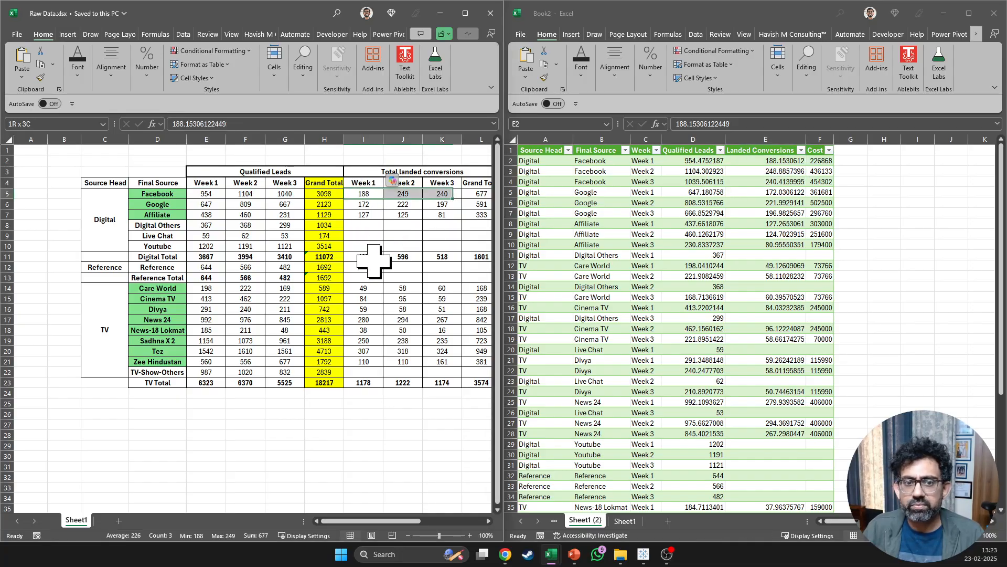
# Compare Facebook's Cost values for Weeks 1 to 3 between the merged table and the raw data.
pyautogui.moveTo(820, 161); pyautogui.dragTo(822, 182)
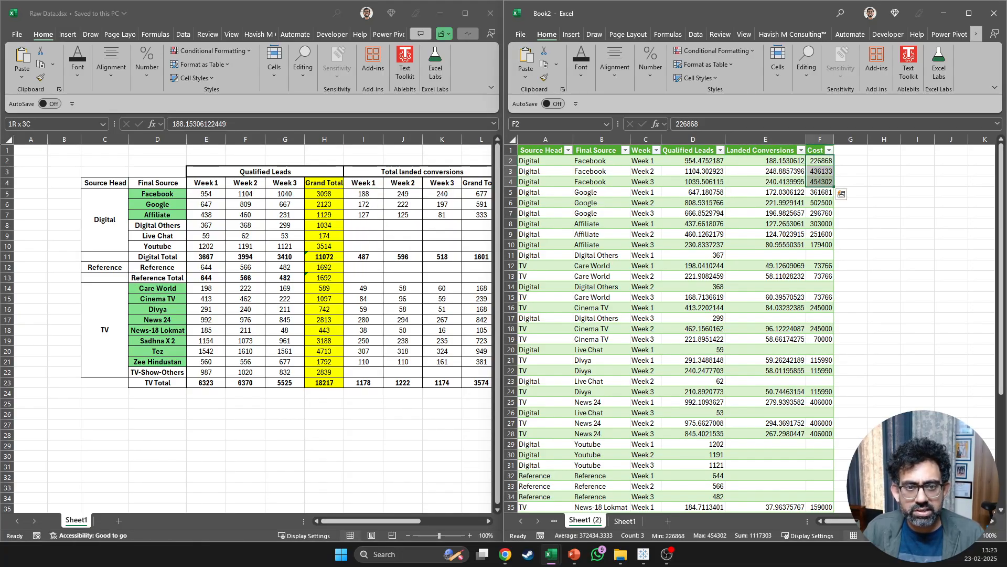
pyautogui.click(475, 193)
pyautogui.press('Right')
pyautogui.press('Right')
pyautogui.press('Right')
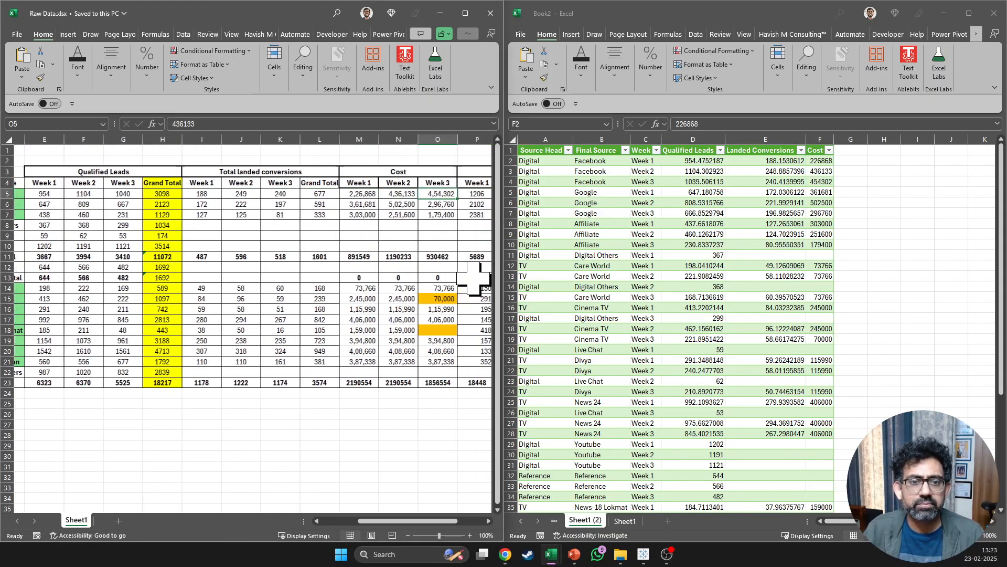
pyautogui.press('Left')
pyautogui.press('Left')
pyautogui.hotkey('shift', 'Right')
pyautogui.hotkey('shift', 'Right')
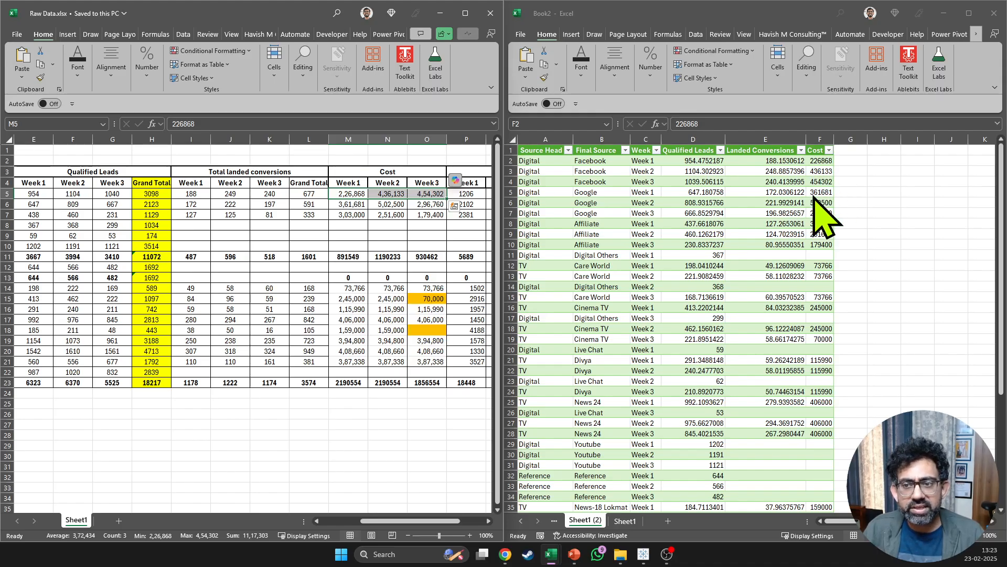
# Check the Landed Conversions and Cost cells for Digital Others Week 1 in the merged table.
pyautogui.click(750, 250)
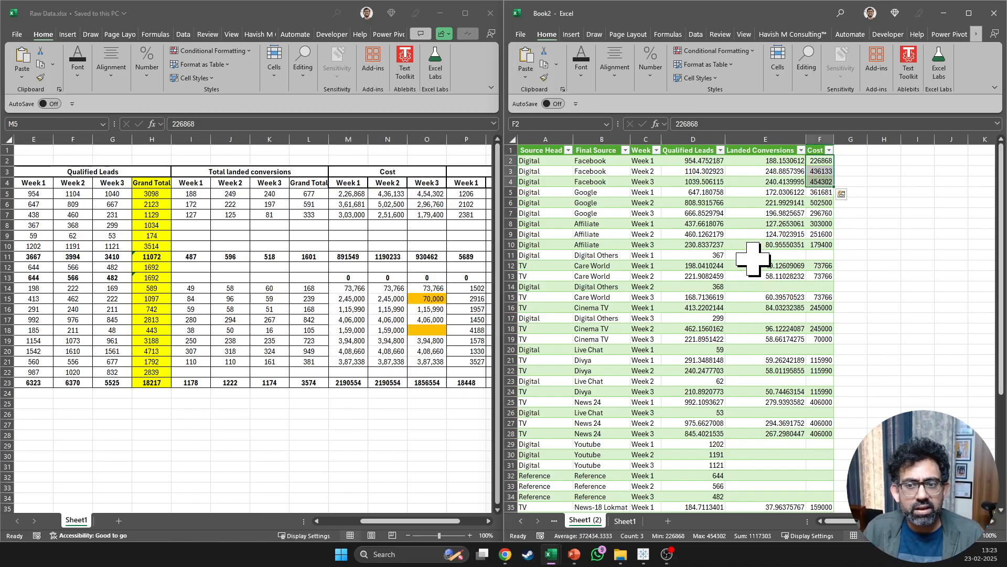
pyautogui.moveTo(755, 257); pyautogui.dragTo(817, 256)
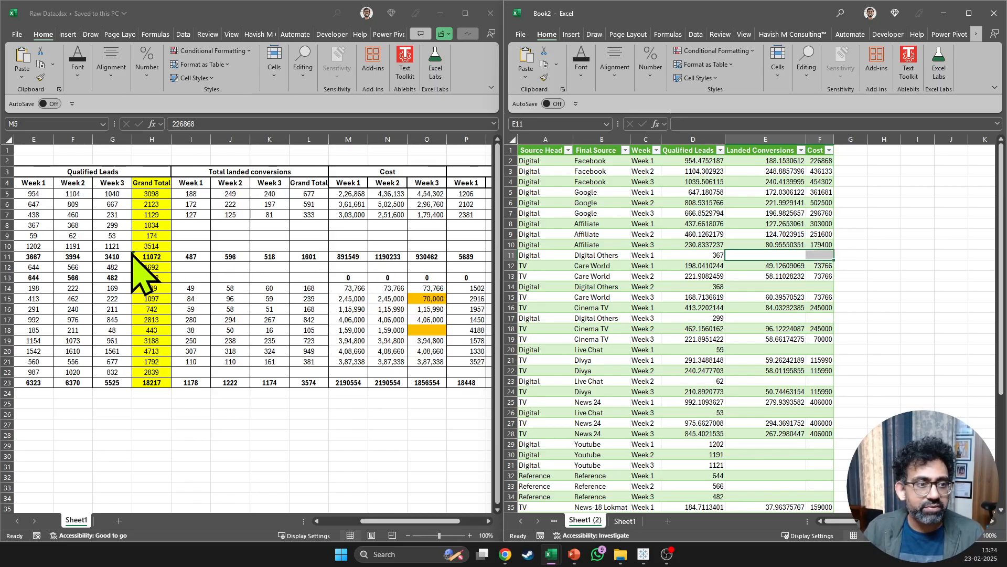
# Check the Digital Others row in the raw data across its Qualified Leads, Total landed conversions and Cost columns.
pyautogui.click(112, 260)
pyautogui.click(90, 277)
pyautogui.press('Left')
pyautogui.press('Left')
pyautogui.press('Left')
pyautogui.press('Left')
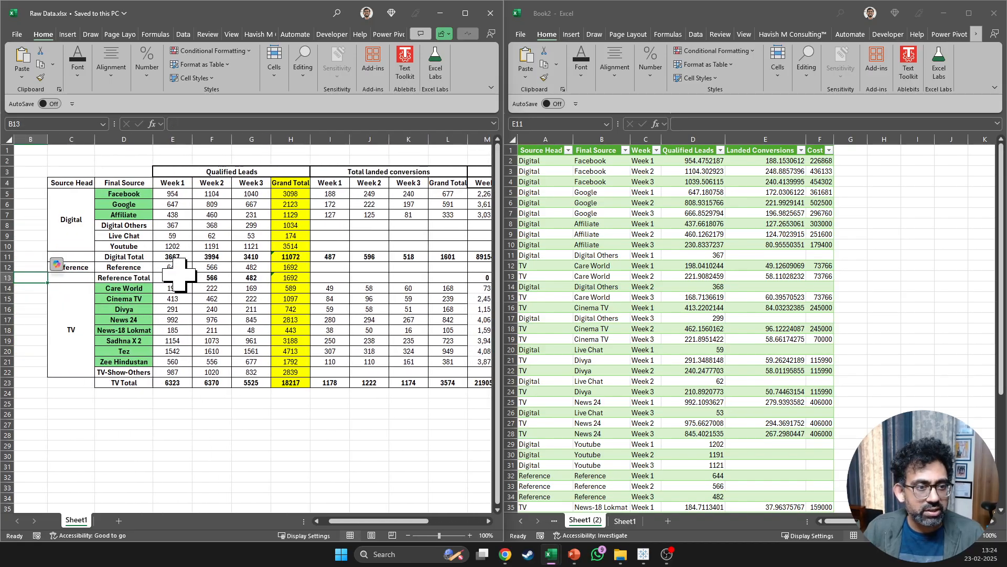
pyautogui.click(175, 227)
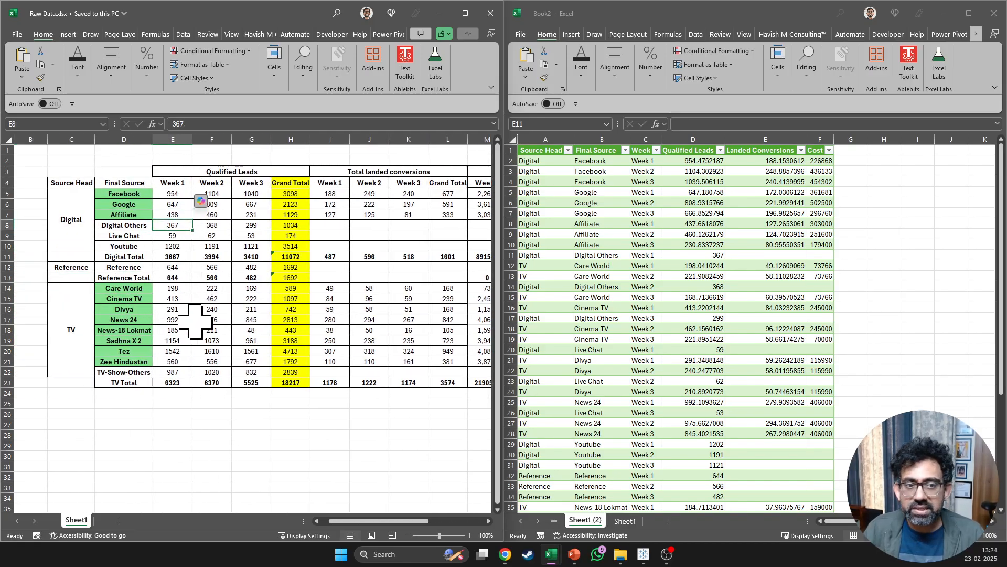
pyautogui.press('Right')
pyautogui.press('Right')
pyautogui.press('Right')
pyautogui.press('Right')
pyautogui.press('Right')
pyautogui.press('Right')
pyautogui.press('Right')
pyautogui.press('Right')
pyautogui.press('Right')
pyautogui.press('Right')
pyautogui.press('Right')
pyautogui.press('Right')
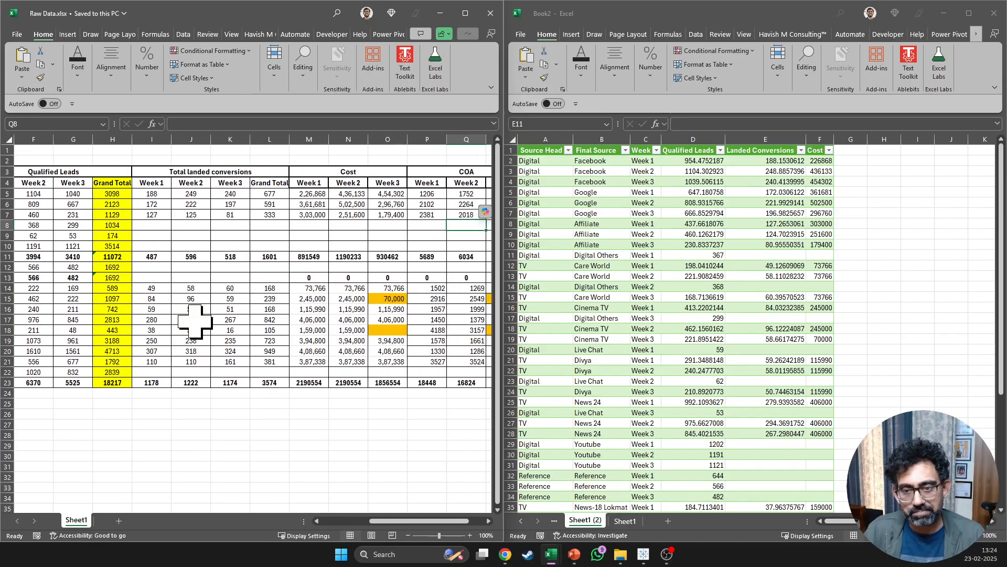
# Maximize the Book2 workbook and select the Qualified Leads cell for Google Week 3.
pyautogui.click(697, 201)
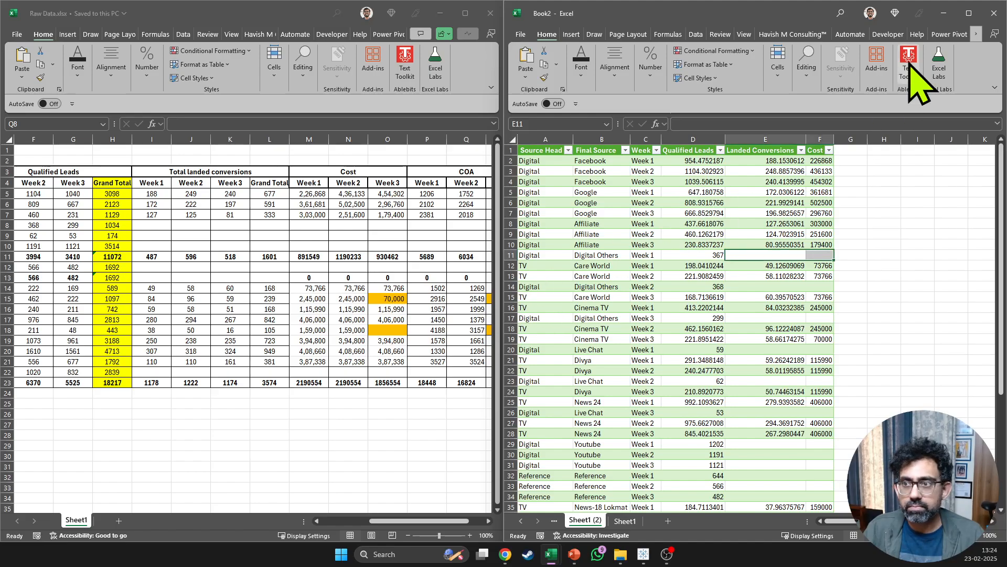
pyautogui.click(969, 14)
pyautogui.click(169, 210)
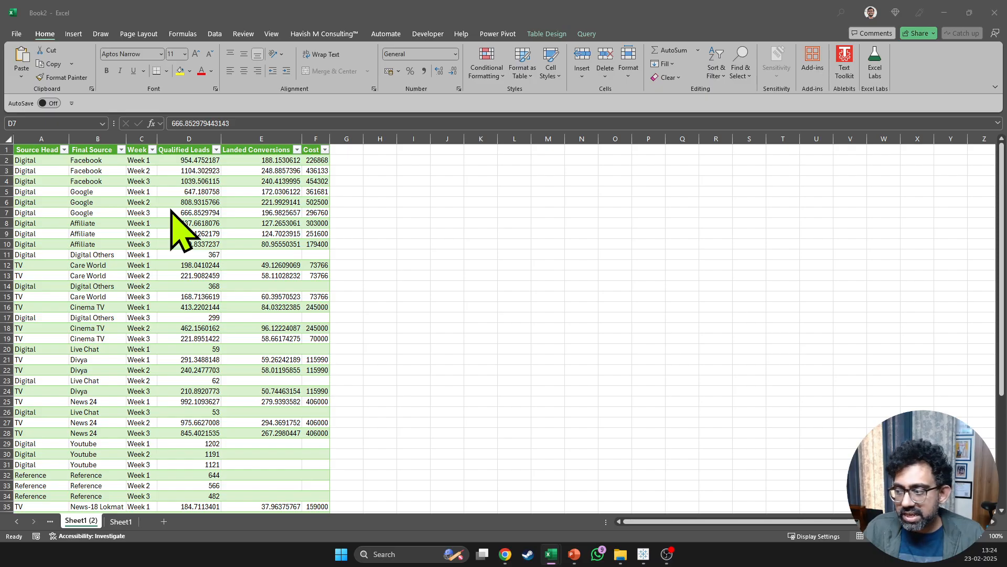
# Switch to ChatGPT and attach Raw Data.xlsx from the Desktop to a new chat.
pyautogui.hotkey('alt', 'Tab')
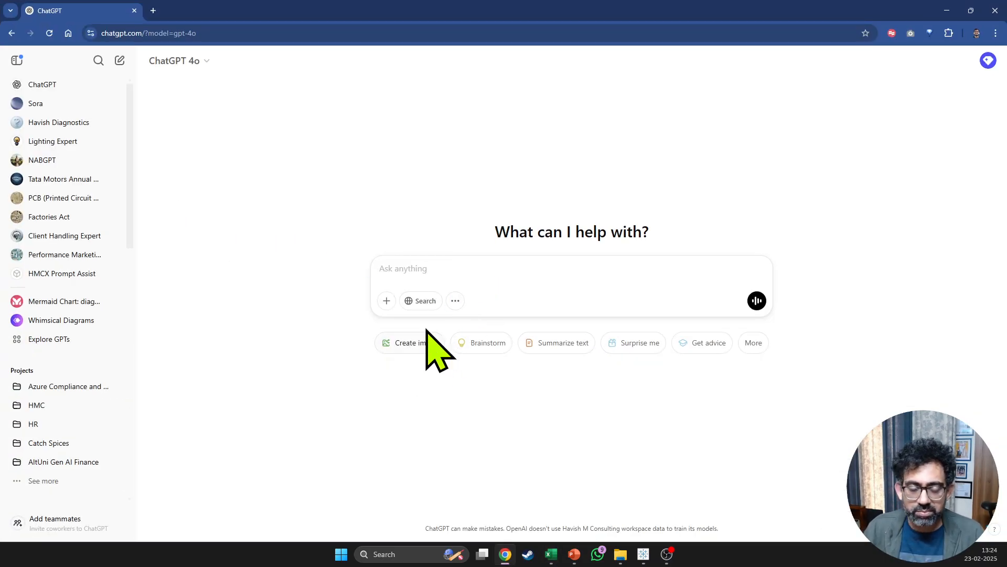
pyautogui.hotkey('alt', 'Tab')
pyautogui.hotkey('alt', 'Tab')
pyautogui.click(386, 300)
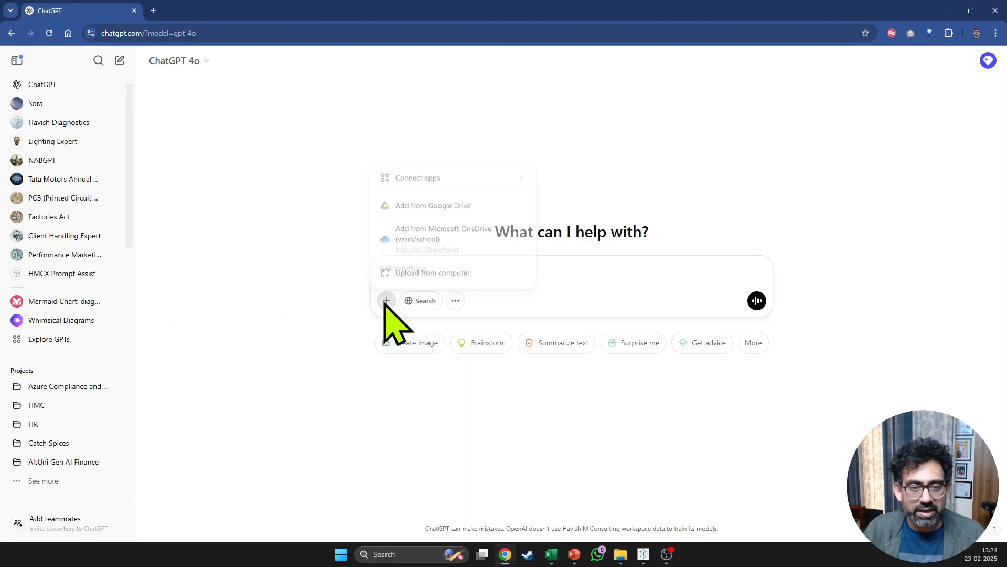
pyautogui.click(409, 273)
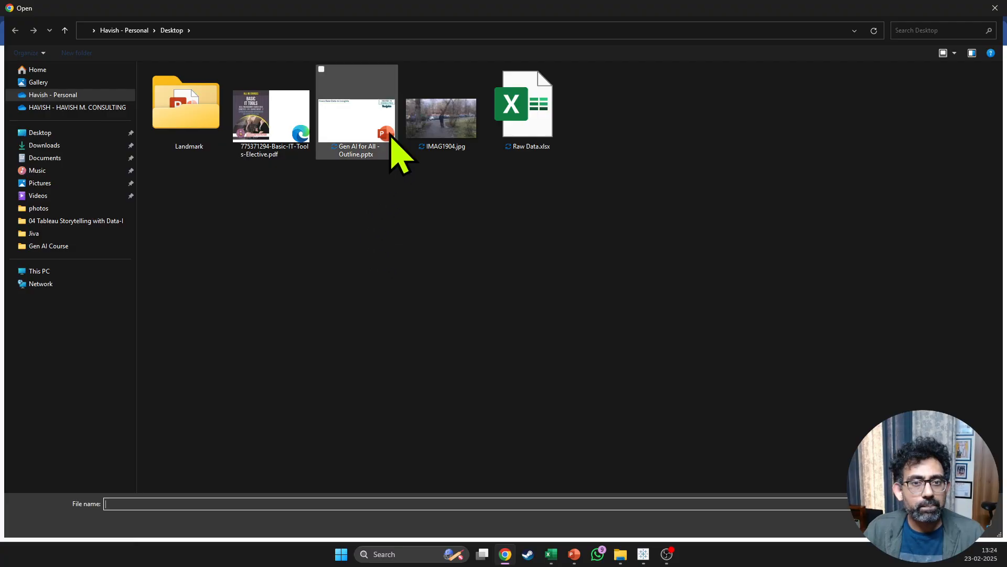
pyautogui.click(517, 116)
pyautogui.doubleClick(517, 115)
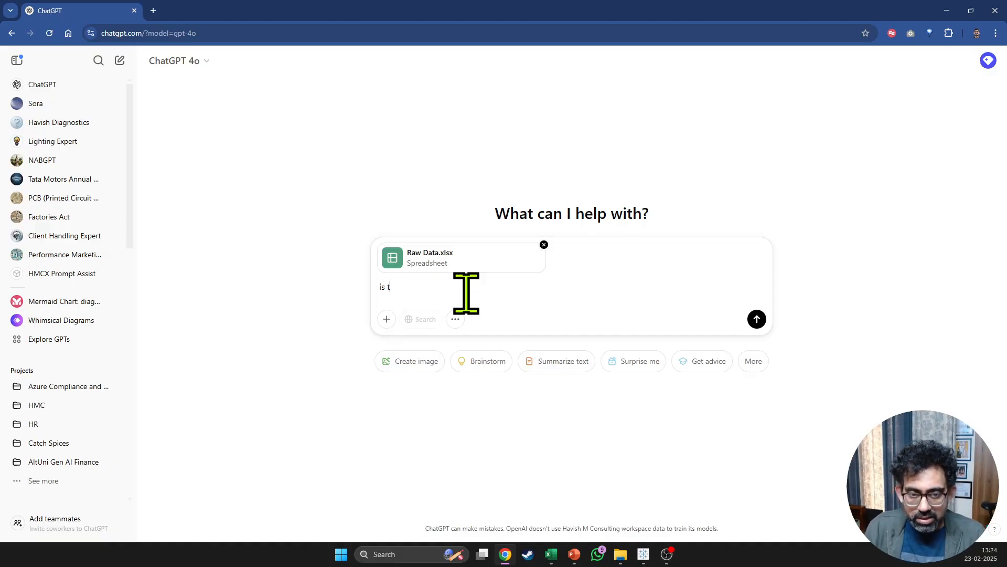
# Ask "is there a problem with the data structure" about the attached spreadsheet.
pyautogui.write('a problem with the data structu')
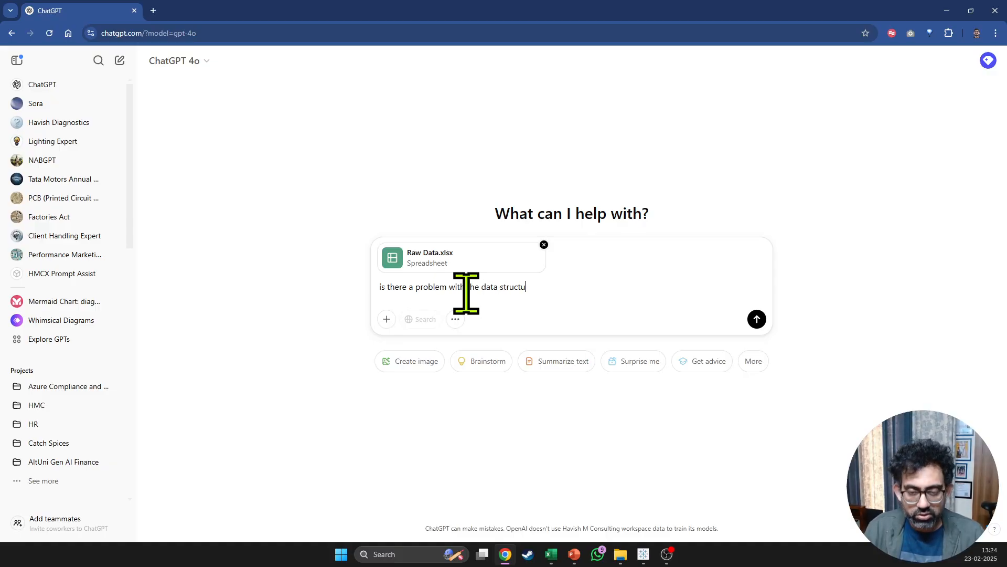
pyautogui.write('re')
pyautogui.press('Return')
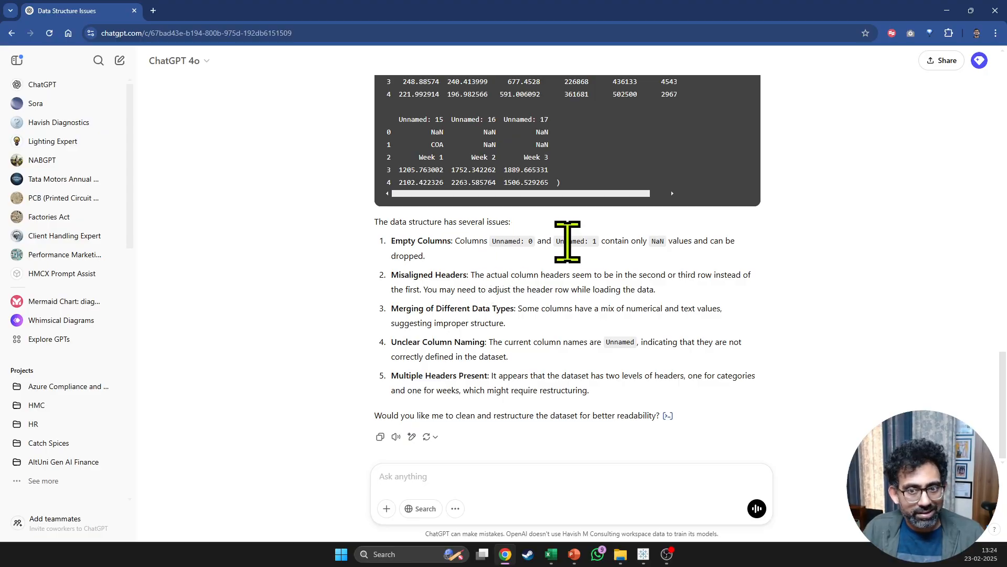
# Review the listed data structure issues, highlighting the empty columns, misaligned headers, mixed data types and column naming points.
pyautogui.moveTo(648, 241); pyautogui.dragTo(710, 240)
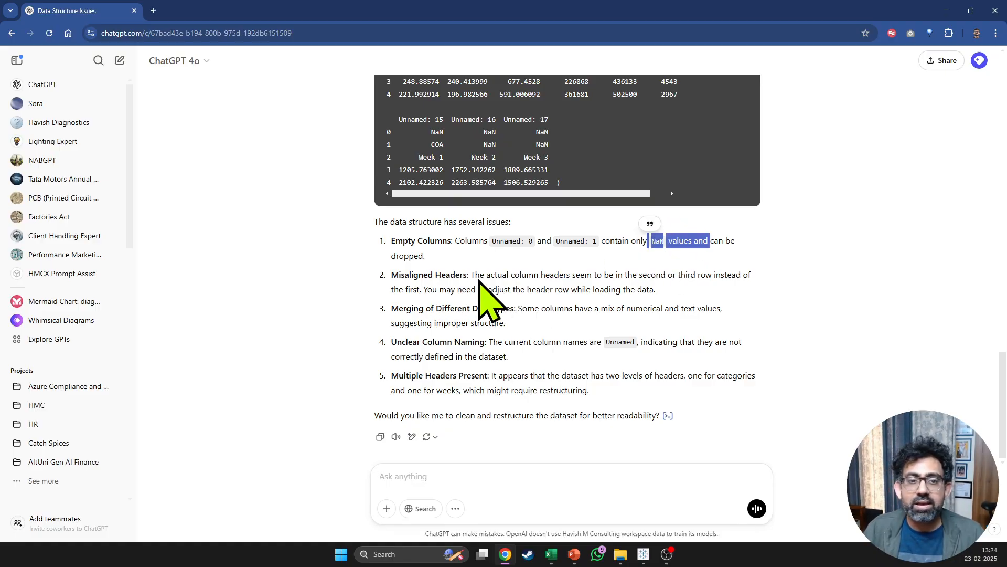
pyautogui.moveTo(495, 275); pyautogui.dragTo(637, 289)
pyautogui.moveTo(564, 309); pyautogui.dragTo(653, 336)
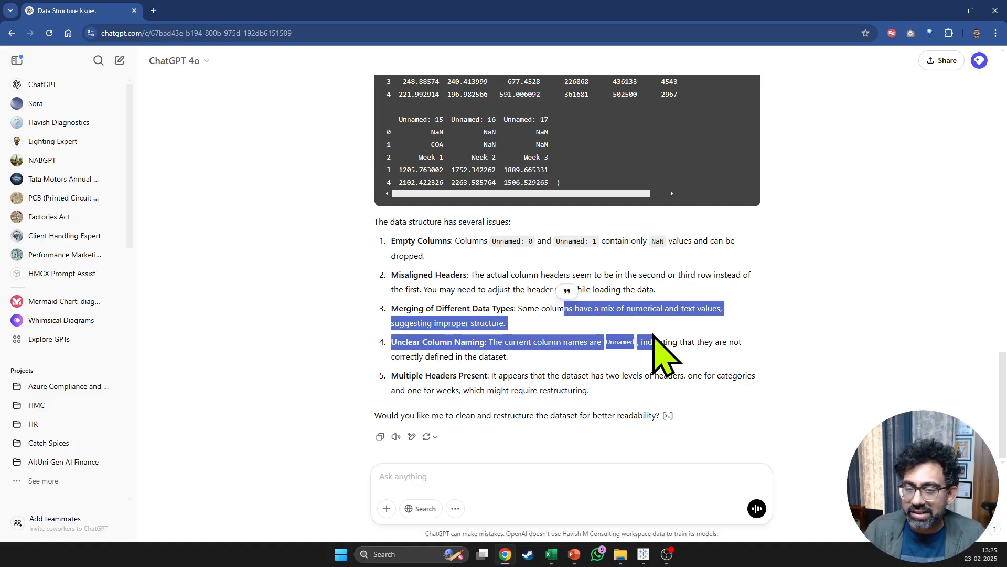
pyautogui.click(468, 339)
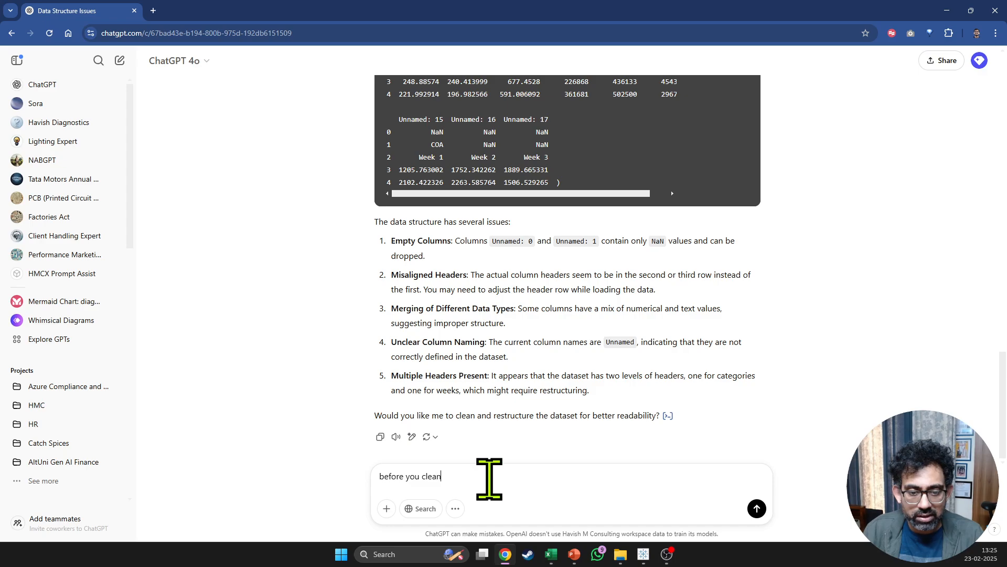
# Send the prompt "before you clean it" with a second line, "let us discuss what the correct data sttucture should look like".
pyautogui.hotkey('shift', 'Return')
pyautogui.write('cna')
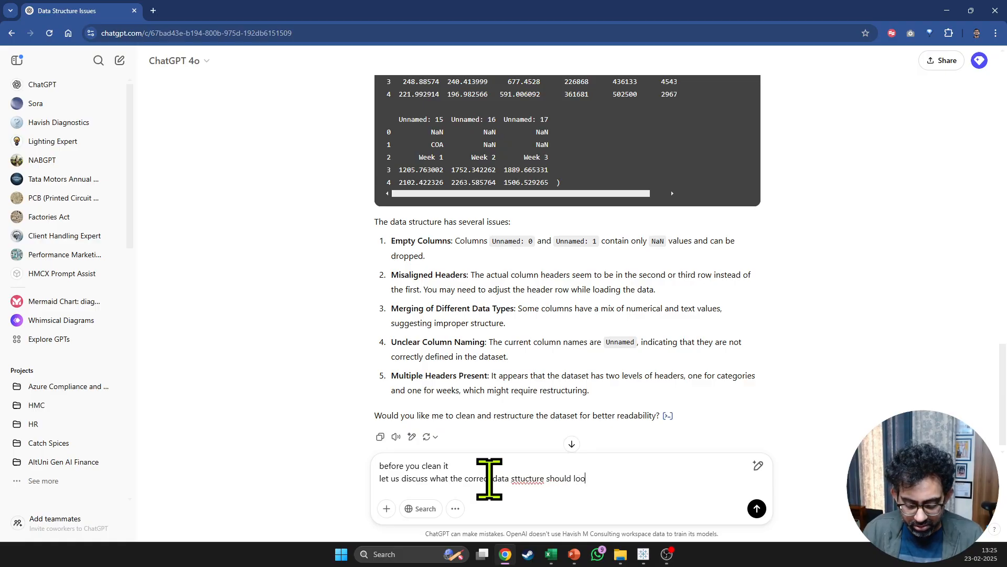
pyautogui.write('ke')
pyautogui.press('Return')
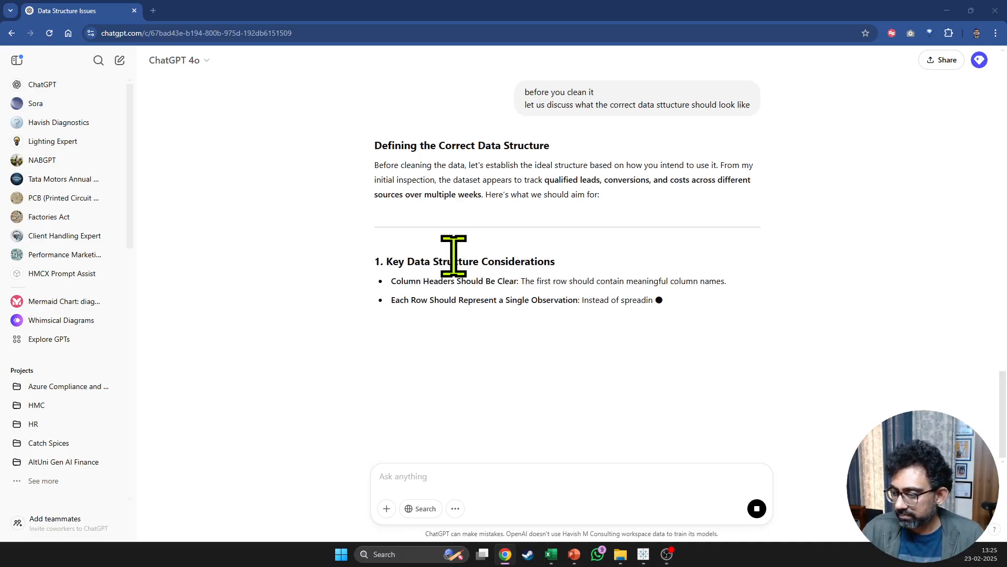
pyautogui.hotkey('alt', 'Tab')
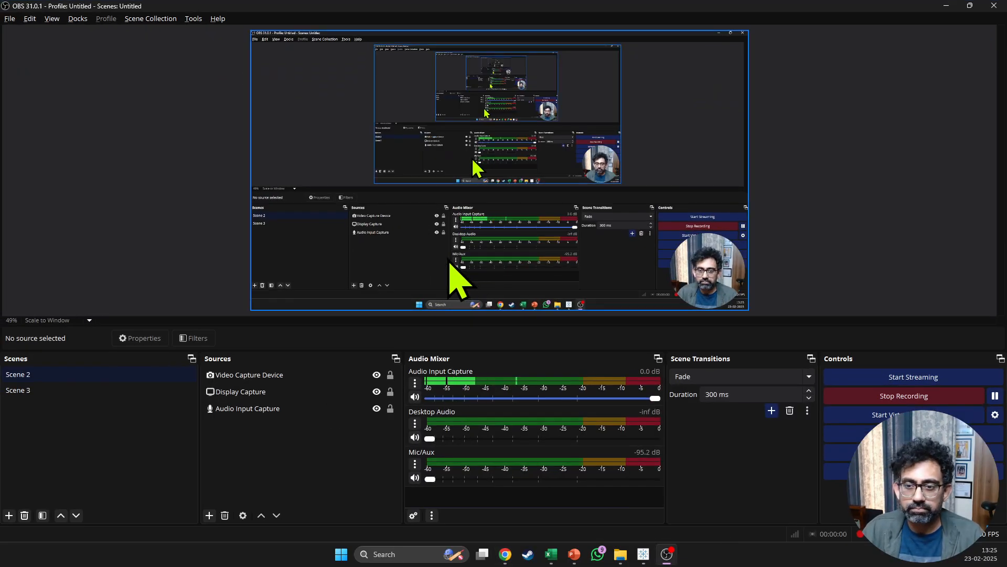
pyautogui.press('super+Left')
pyautogui.press('super+Left')
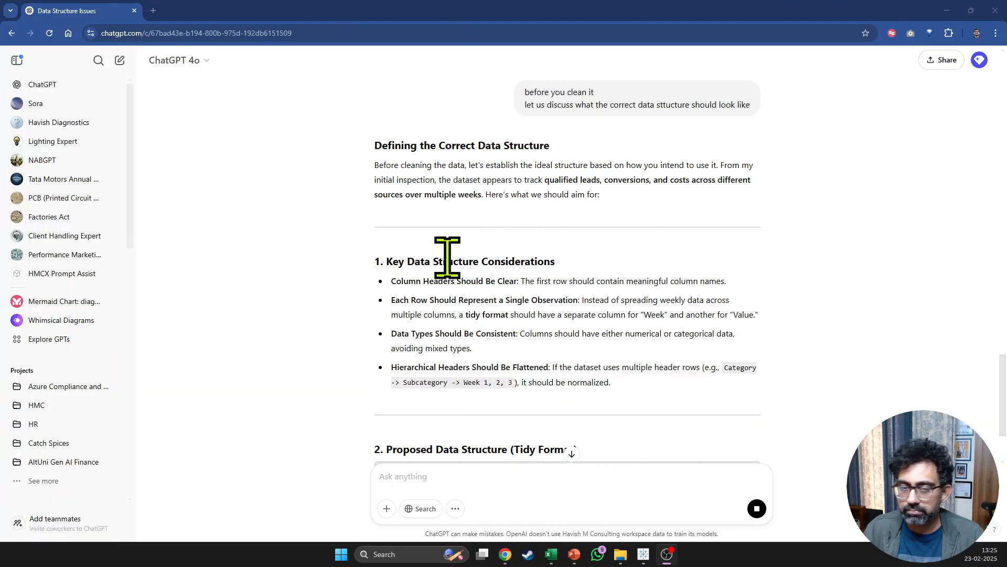
pyautogui.click(456, 264)
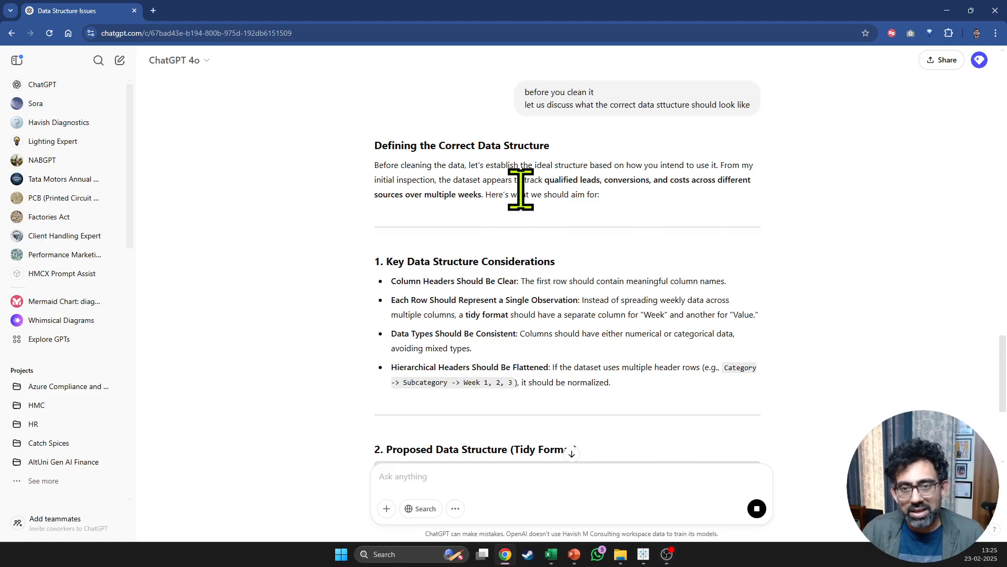
# Review the proposed tidy format and reply "looks good", "but i want the 3 metrics in 3 different columns", "rest is okay" on separate lines.
pyautogui.scroll(-3, 540, 231)
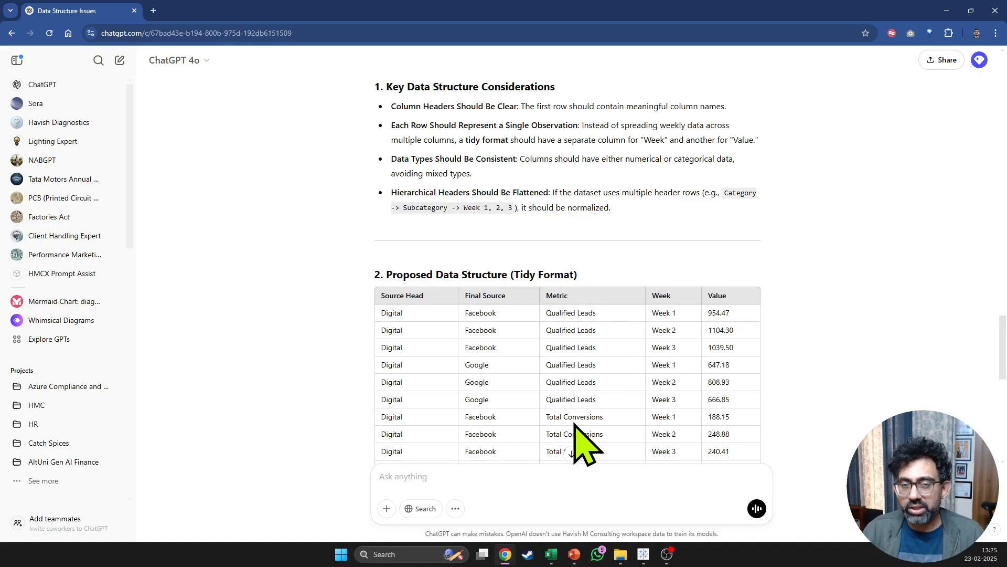
pyautogui.scroll(-3, 590, 348)
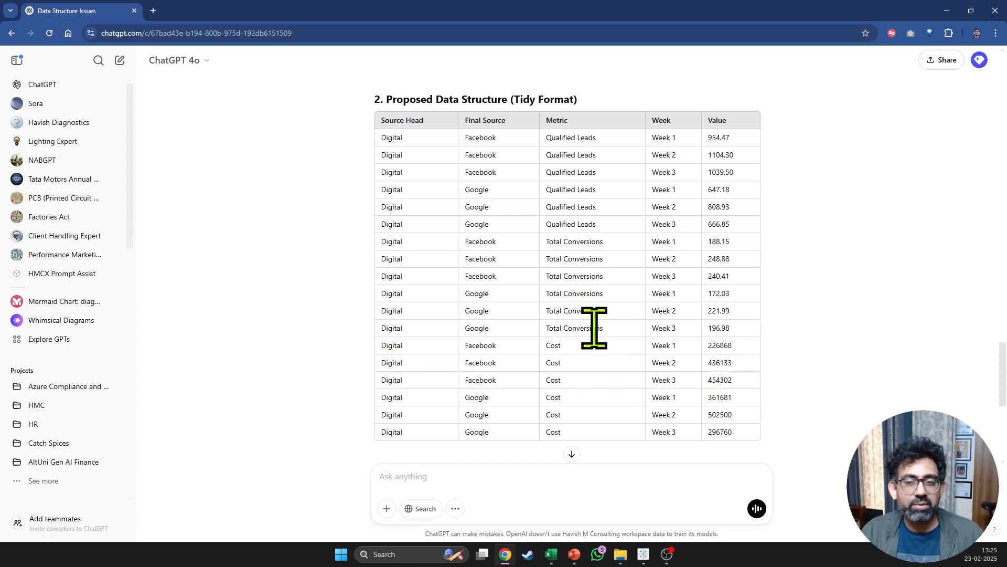
pyautogui.scroll(2, 594, 327)
pyautogui.scroll(1, 594, 328)
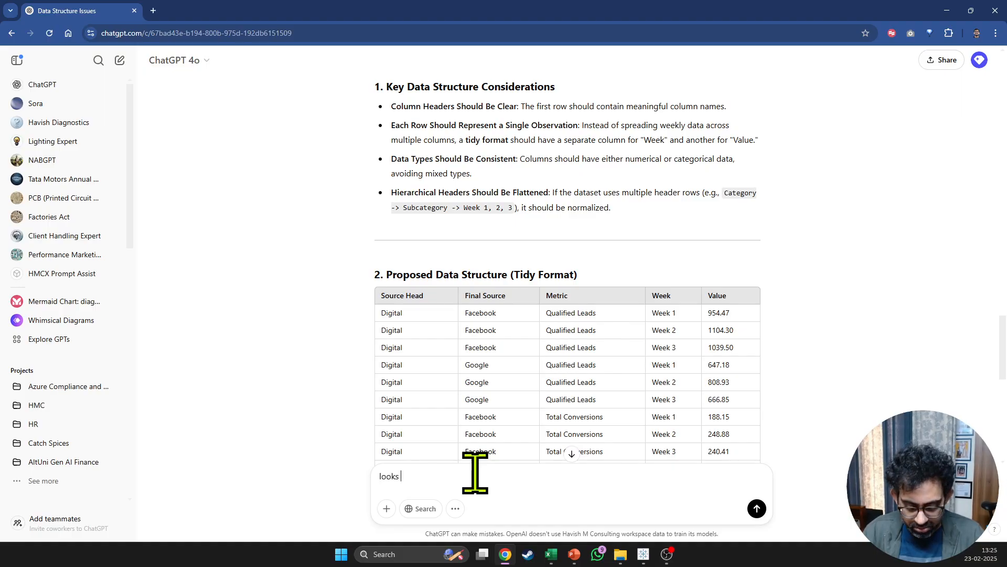
pyautogui.write('od')
pyautogui.hotkey('shift', 'Return')
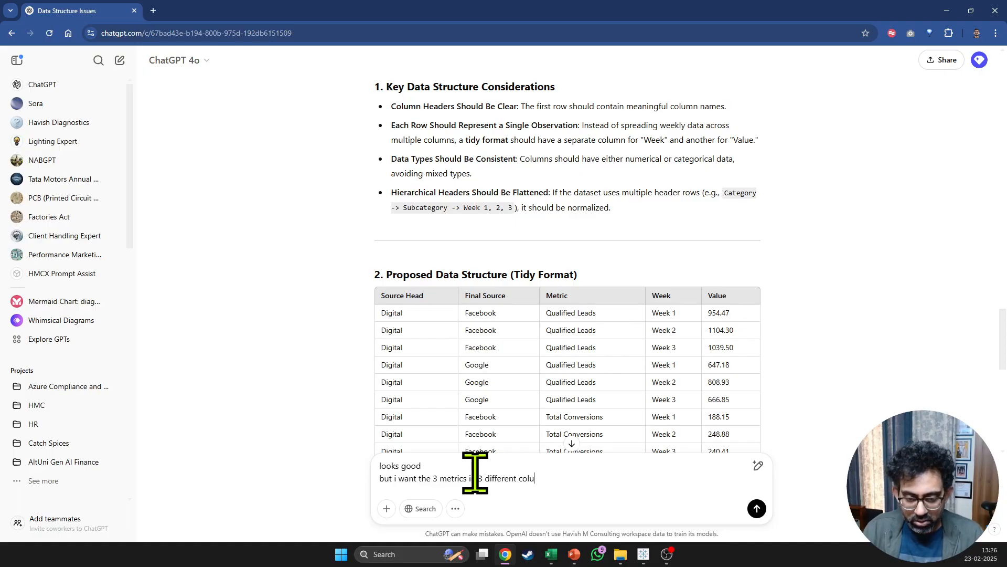
pyautogui.hotkey('shift', 'Return')
pyautogui.write('rest')
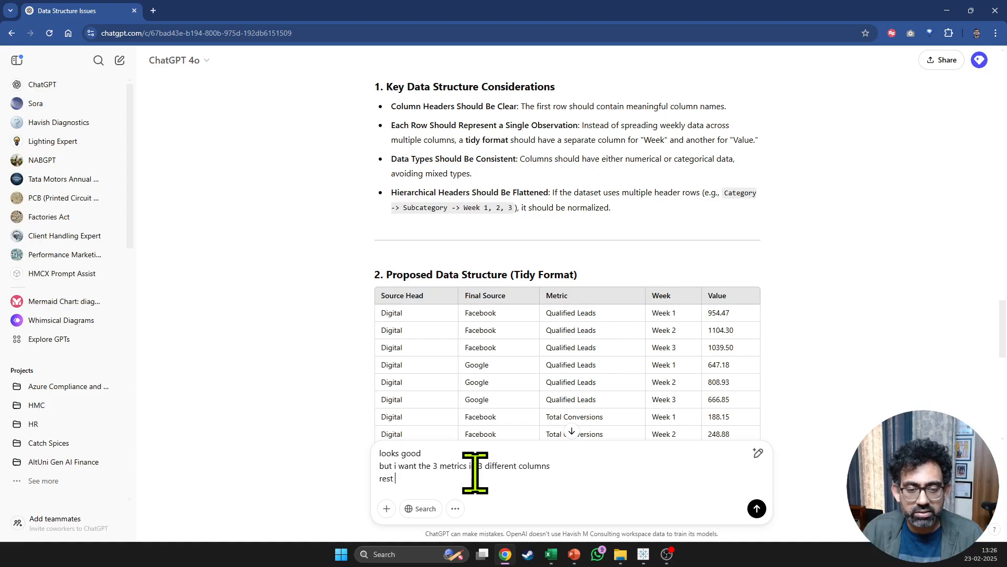
pyautogui.write(' is okay')
pyautogui.press('Return')
# Compare the earlier tidy-format proposal with the updated Final Data Structure table in the chat.
pyautogui.scroll(10, 387, 272)
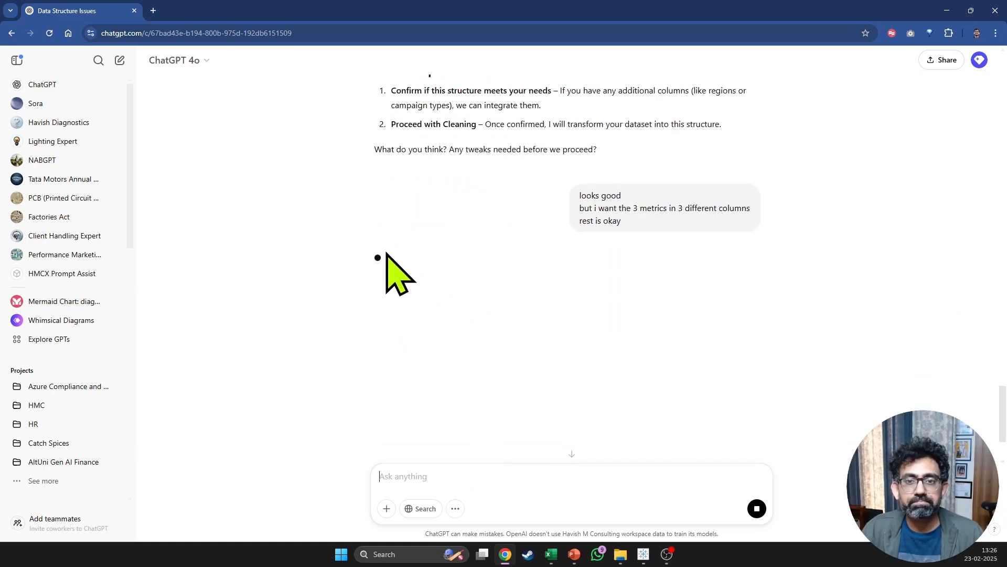
pyautogui.scroll(6, 387, 254)
pyautogui.scroll(-3, 386, 253)
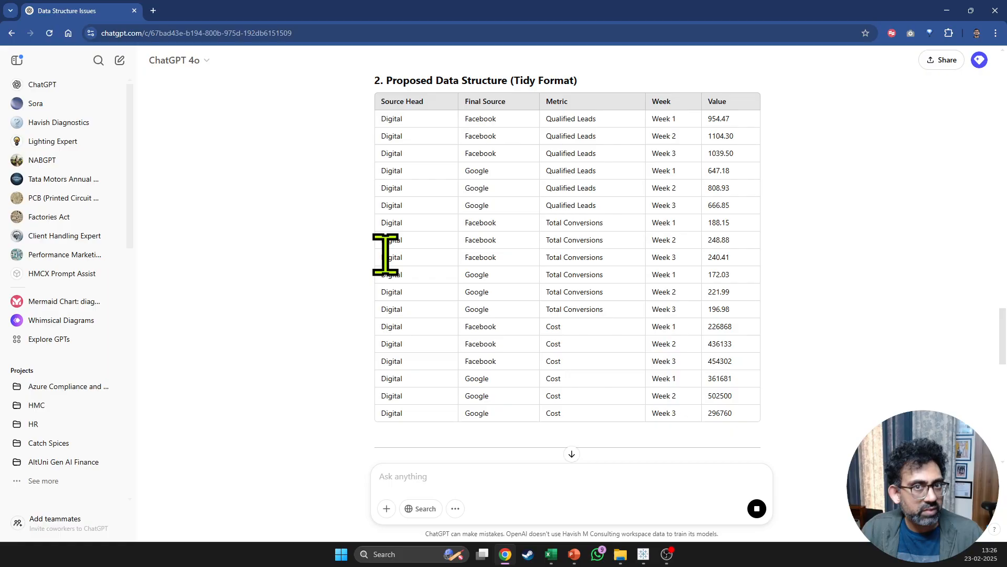
pyautogui.scroll(-6, 396, 285)
pyautogui.scroll(-3, 360, 315)
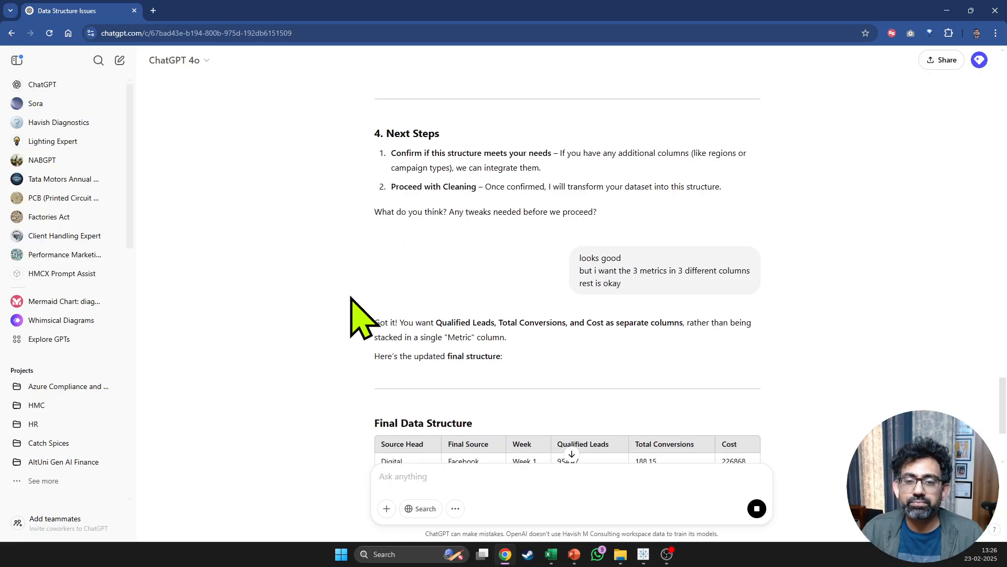
pyautogui.scroll(-3, 361, 317)
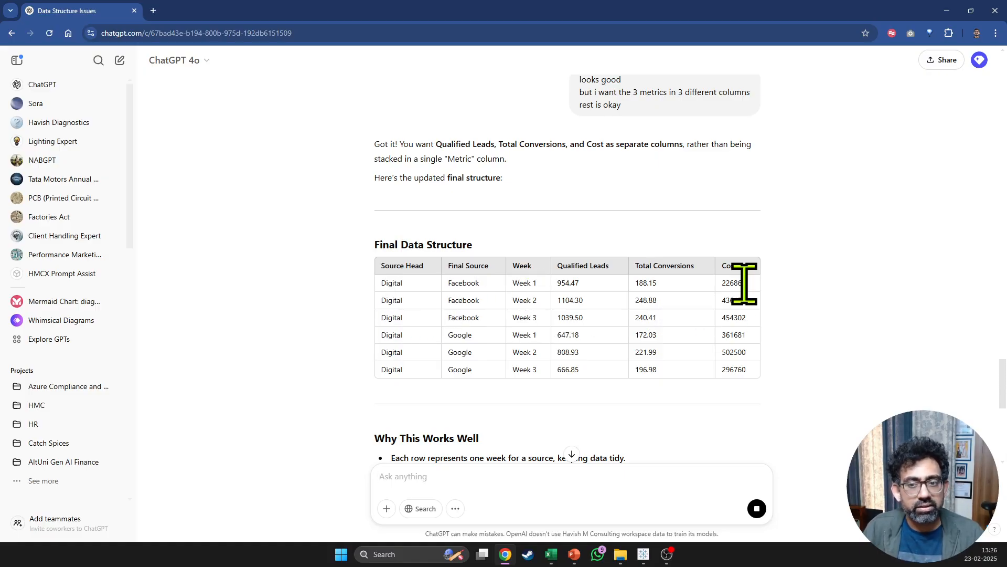
# Compare the column layout of the merged table in Excel with ChatGPT's Final Data Structure table.
pyautogui.hotkey('alt', 'Tab')
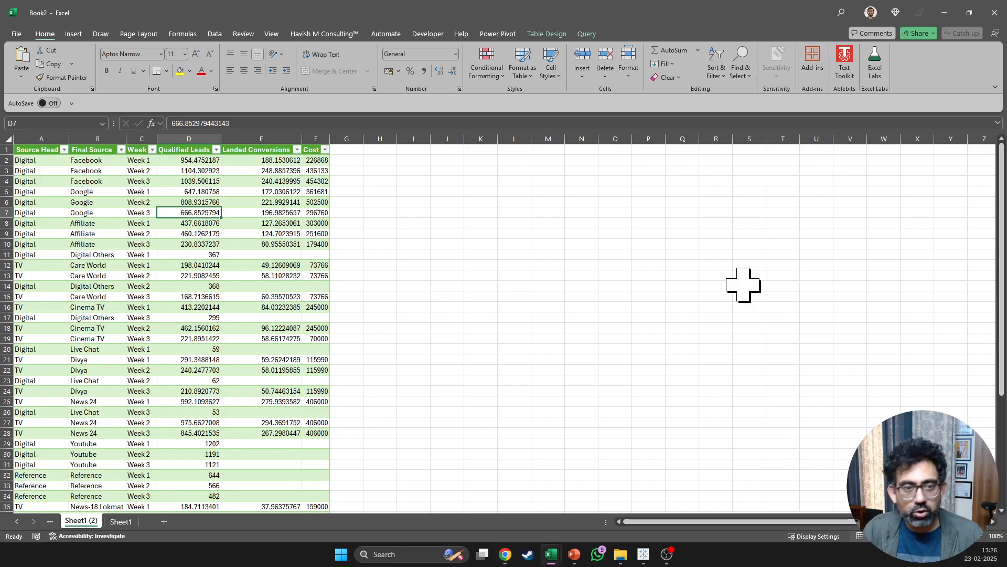
pyautogui.click(46, 178)
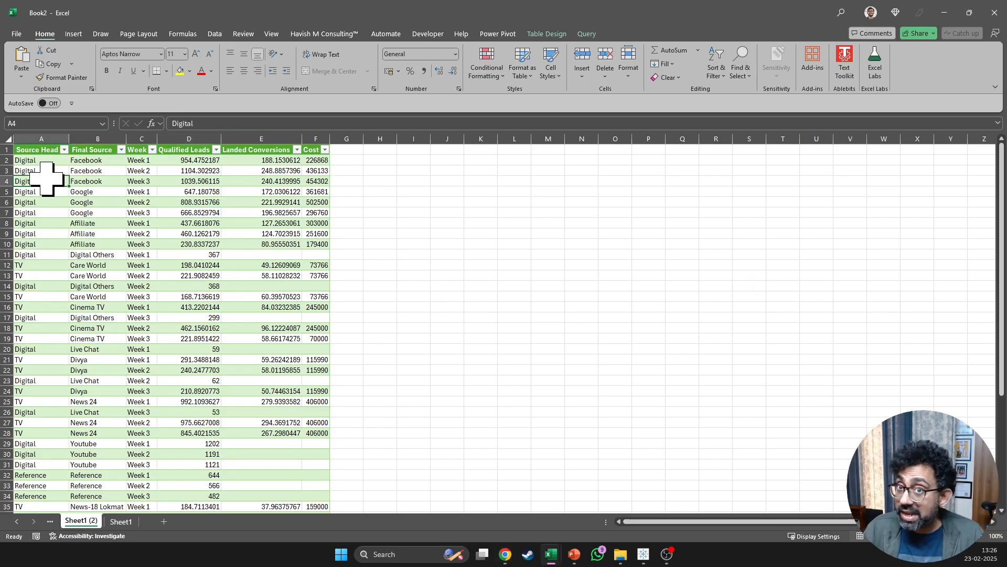
pyautogui.press('Right')
pyautogui.press('Right')
pyautogui.press('Right')
pyautogui.press('Right')
pyautogui.hotkey('alt', 'Tab')
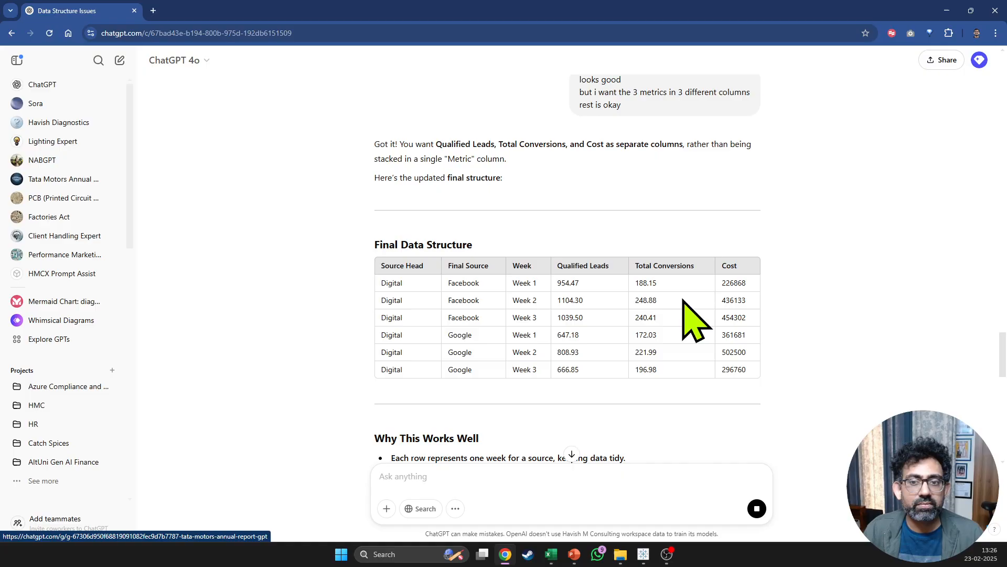
pyautogui.hotkey('alt', 'Tab')
pyautogui.hotkey('alt', 'Tab')
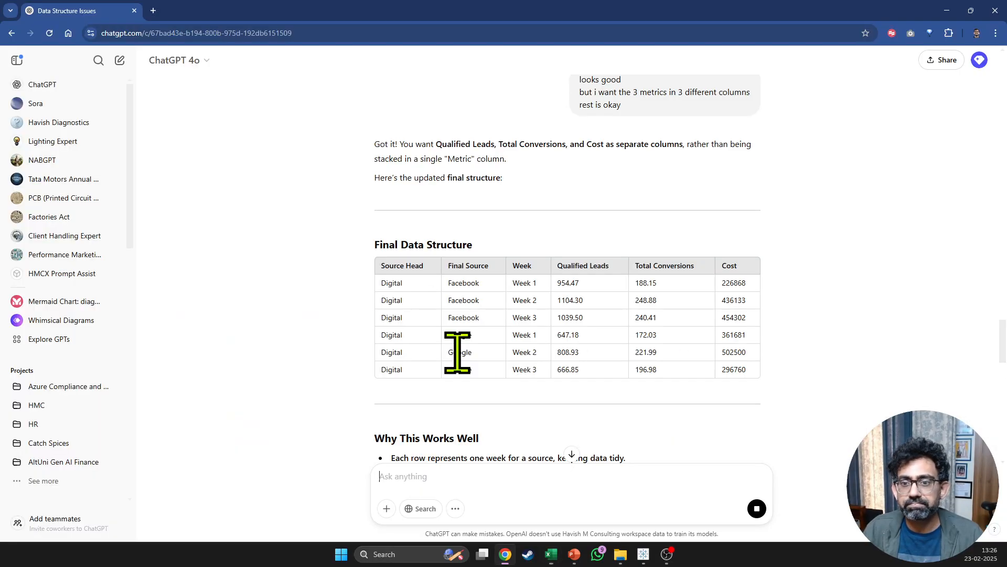
# Examine the Python cleaning code and the analysis output below the final structure.
pyautogui.scroll(-7, 517, 362)
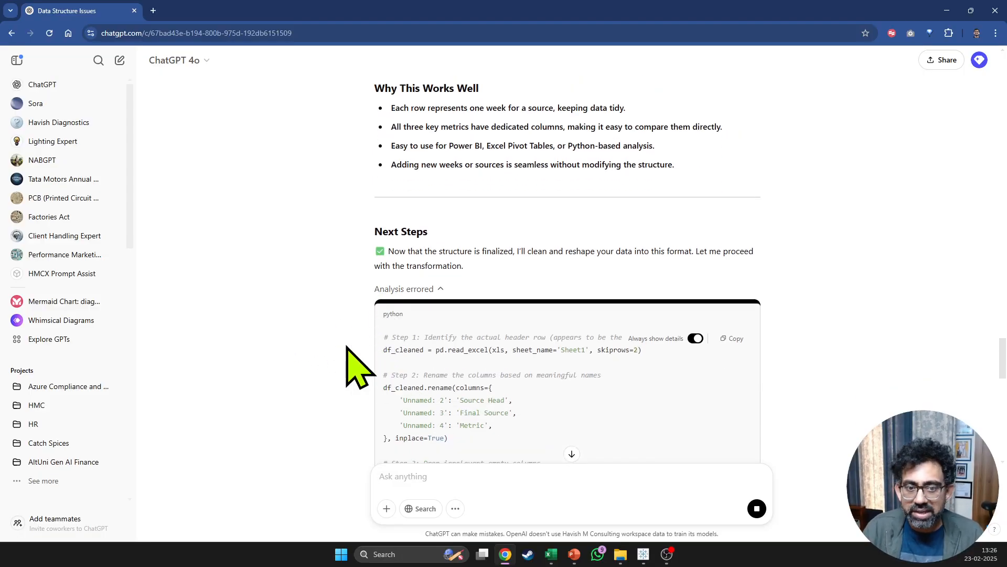
pyautogui.scroll(-3, 335, 362)
pyautogui.scroll(-3, 362, 270)
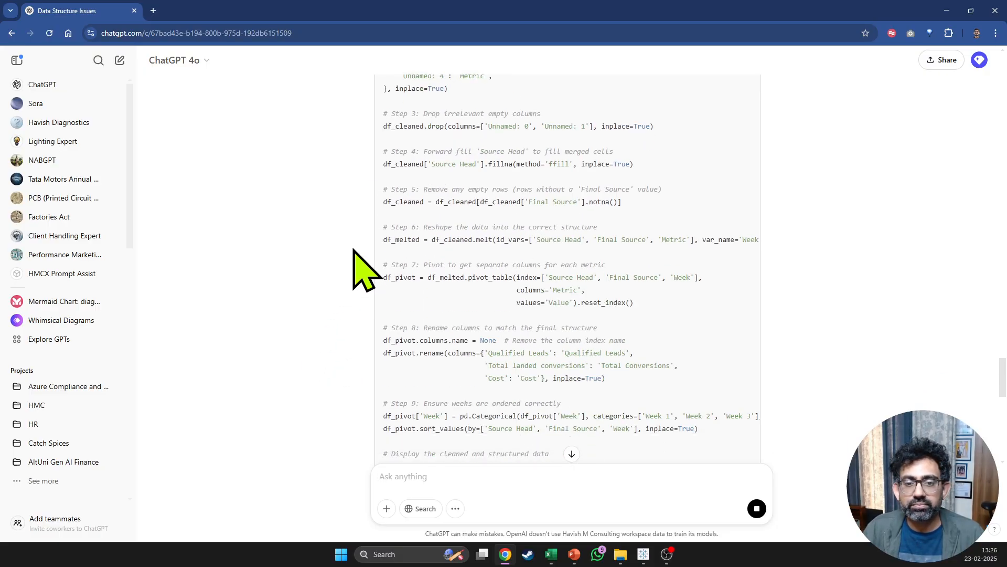
pyautogui.scroll(-10, 361, 270)
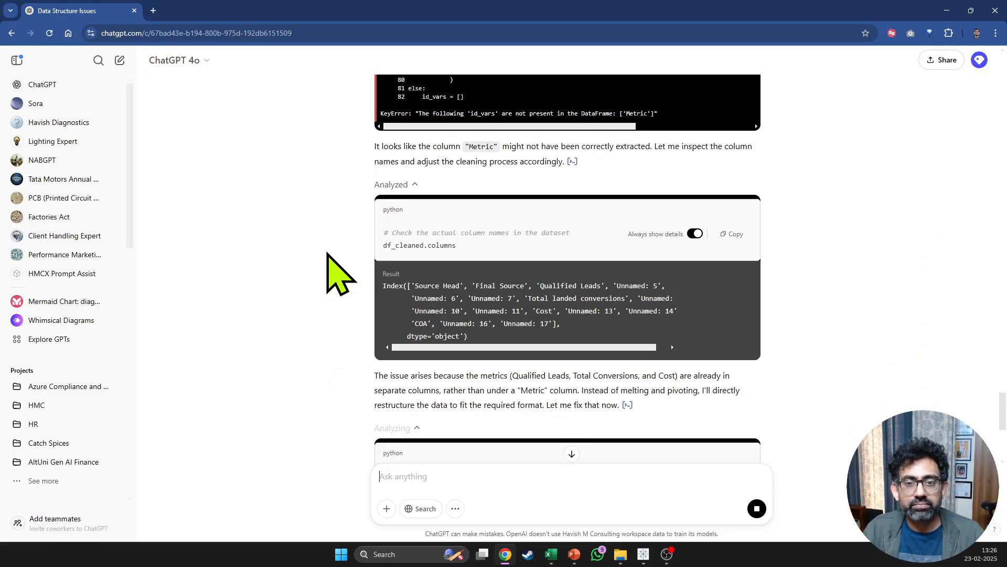
# Examine the remaining code output and the interim Cleaned Data table, and view the Final Cleaned Data table in expanded form.
pyautogui.scroll(-8, 328, 247)
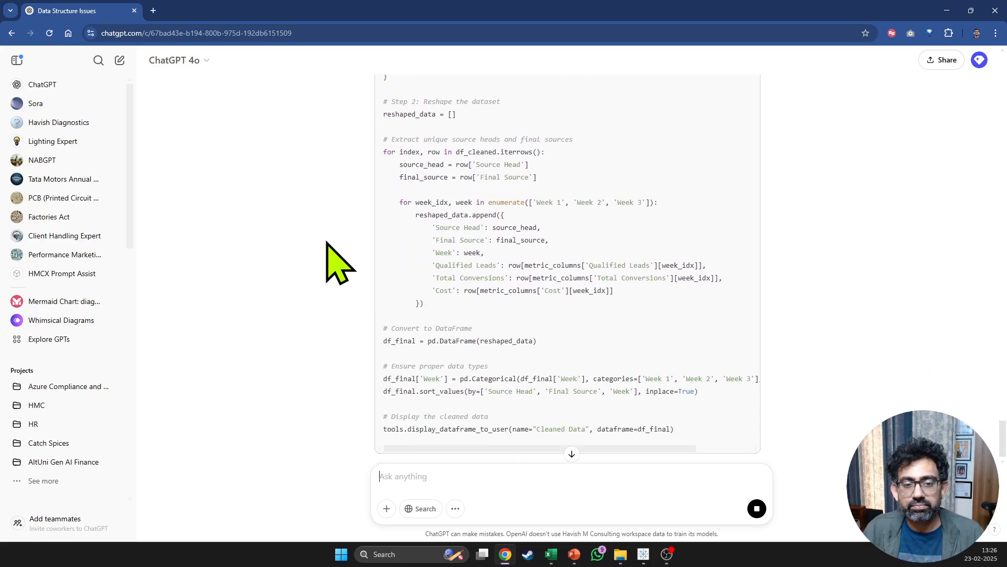
pyautogui.scroll(-2, 336, 262)
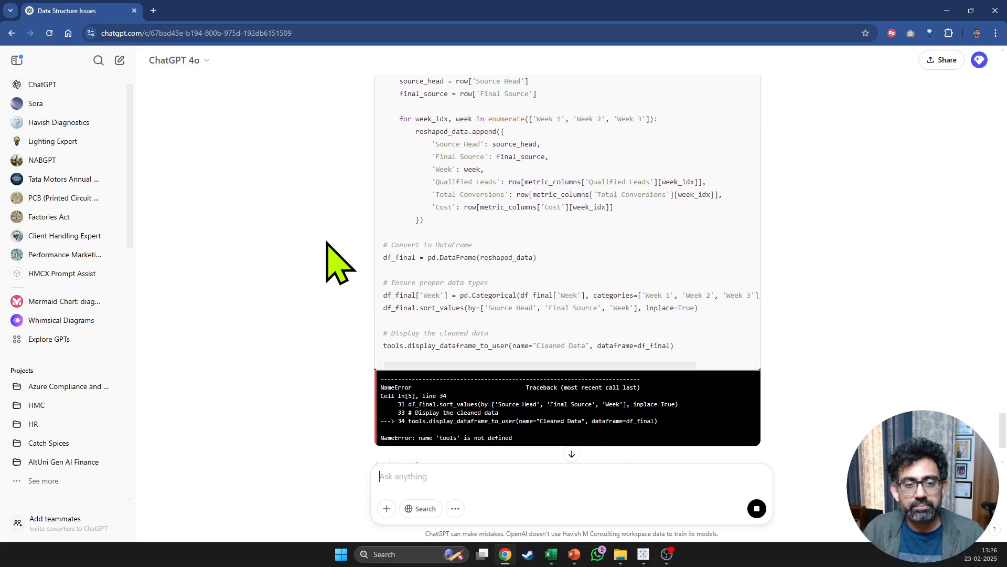
pyautogui.scroll(-2, 344, 291)
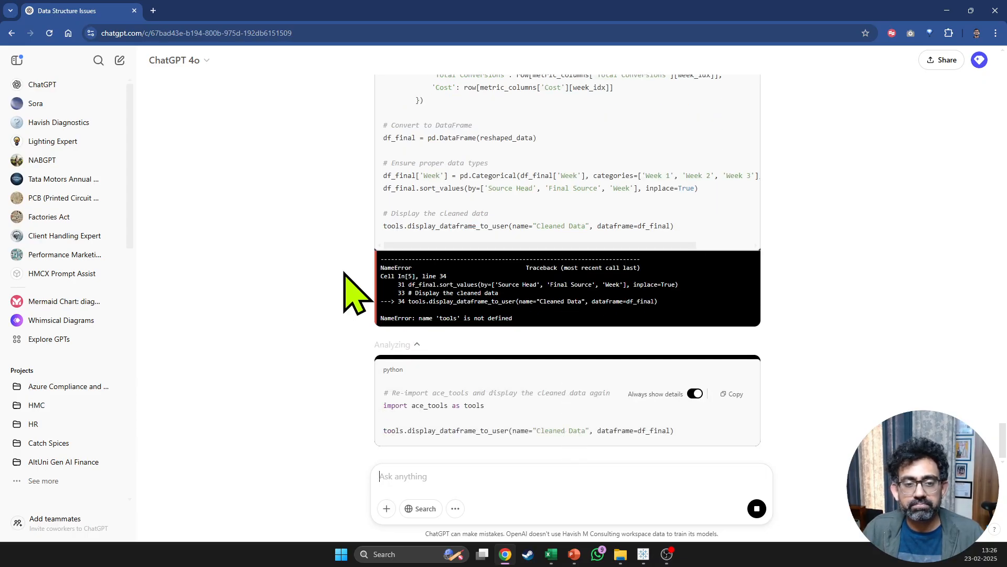
pyautogui.scroll(-8, 346, 283)
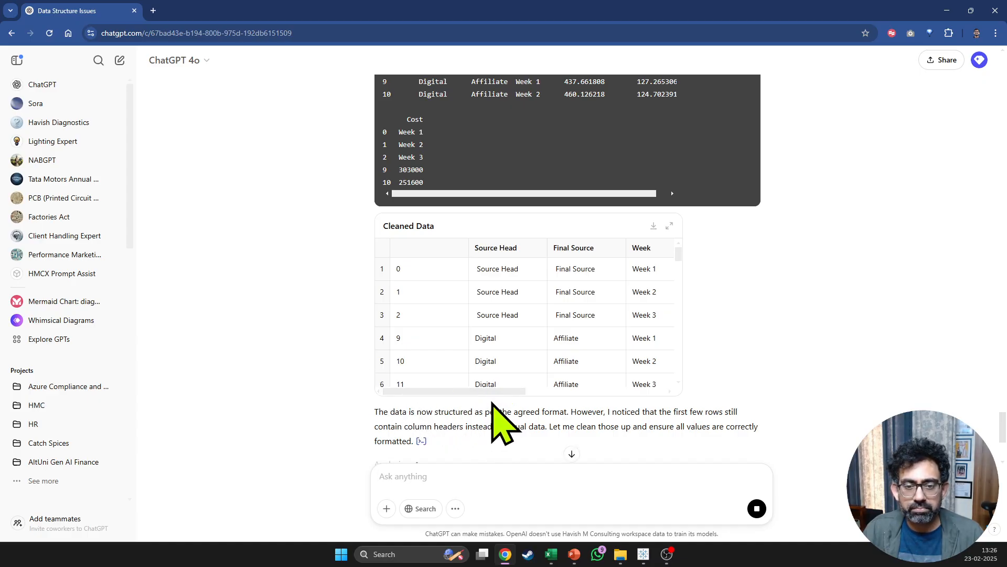
pyautogui.hscroll(2, 509, 396)
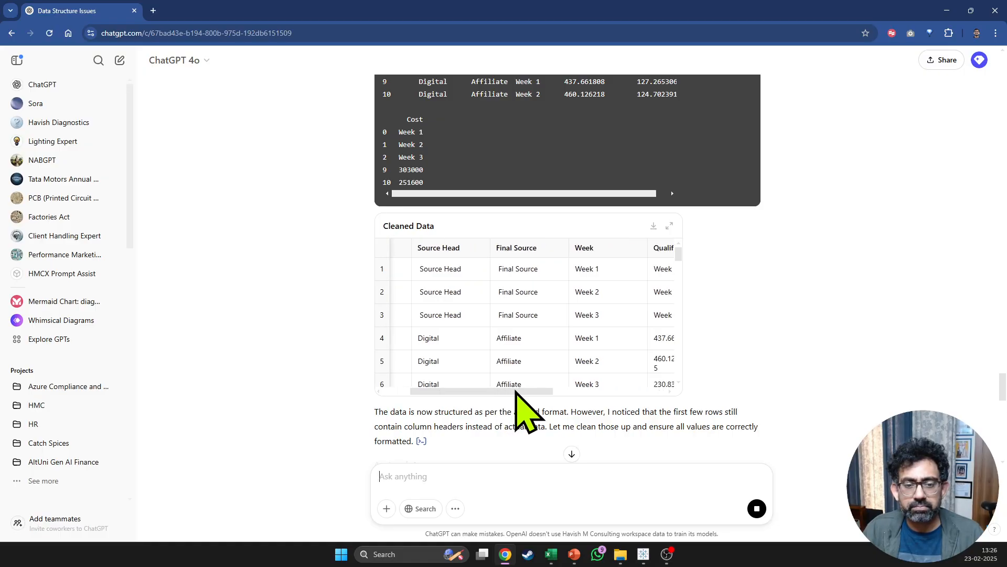
pyautogui.moveTo(516, 391); pyautogui.dragTo(344, 387)
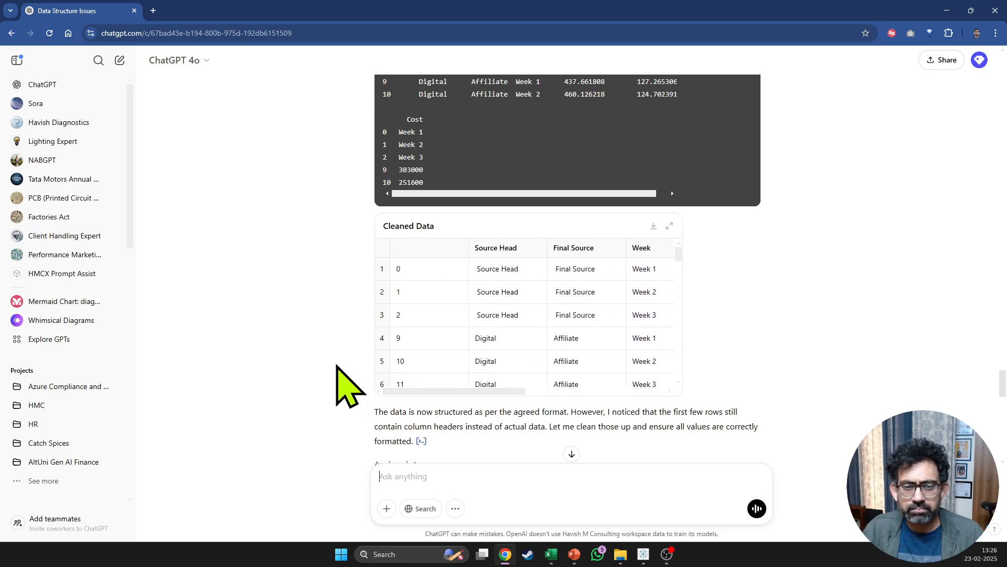
pyautogui.scroll(-9, 315, 297)
pyautogui.scroll(-10, 325, 286)
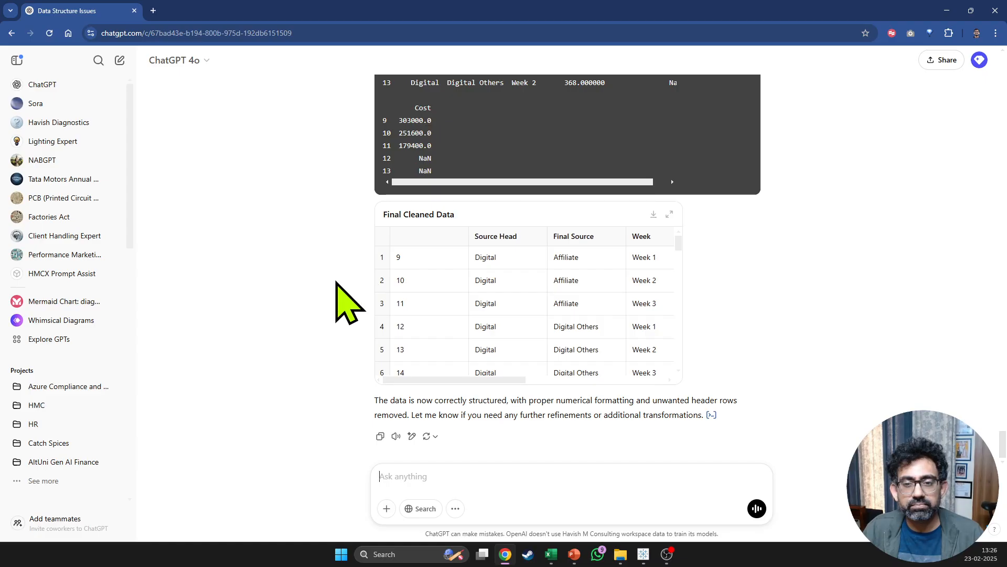
pyautogui.click(670, 215)
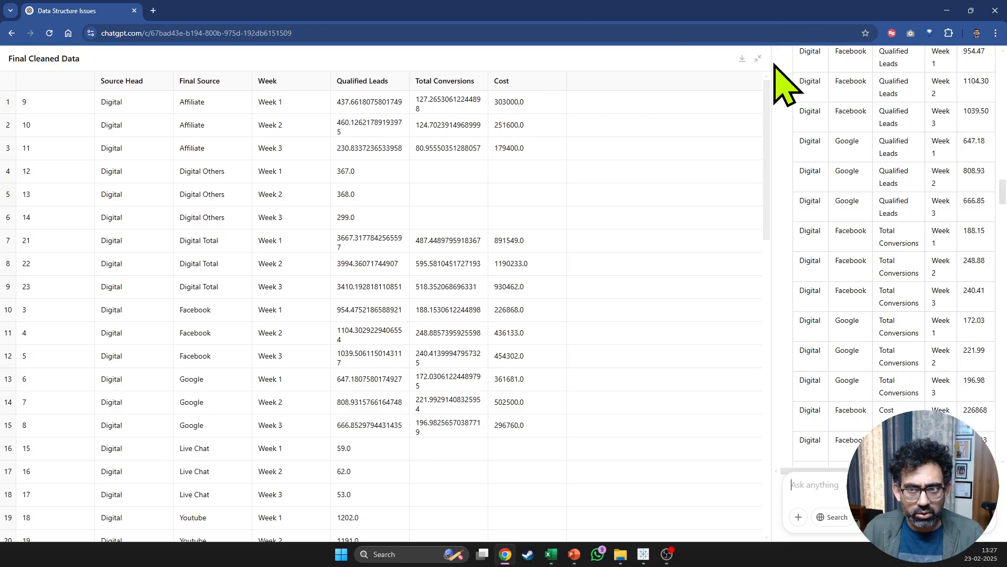
pyautogui.click(758, 59)
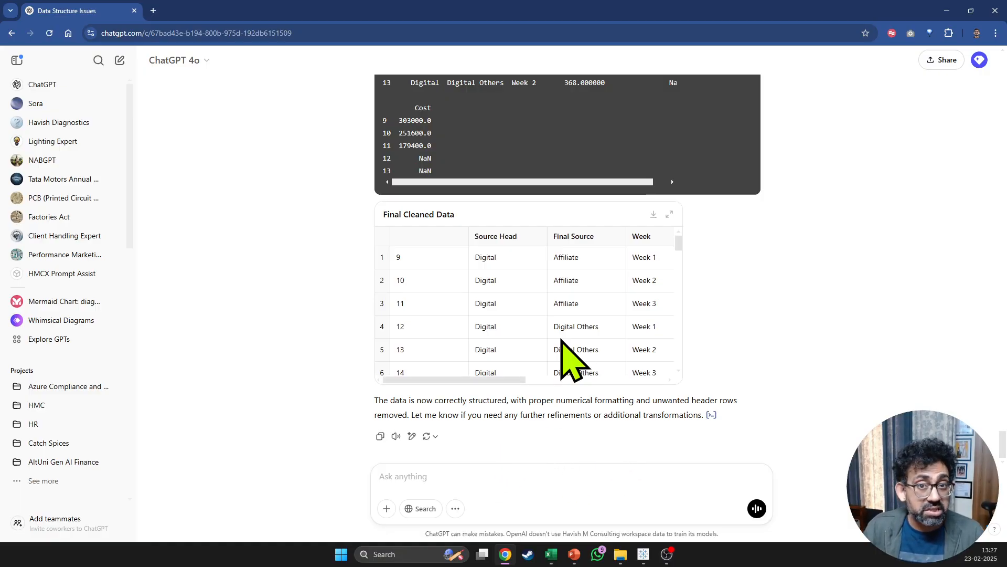
# Download the Final Cleaned Data table as Final_Cleaned_Data.csv and open it in Excel, accepting the default data conversions.
pyautogui.click(653, 214)
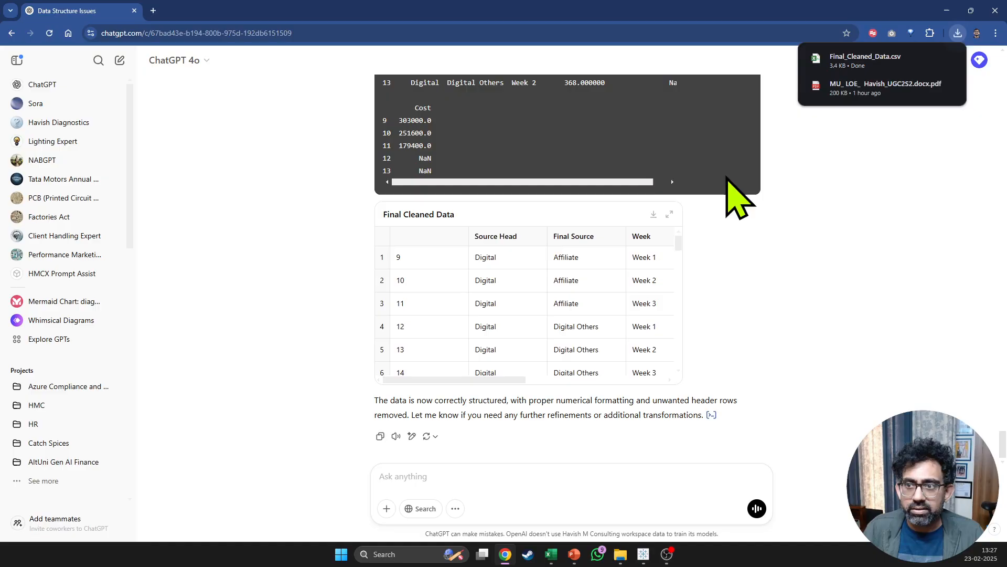
pyautogui.click(868, 61)
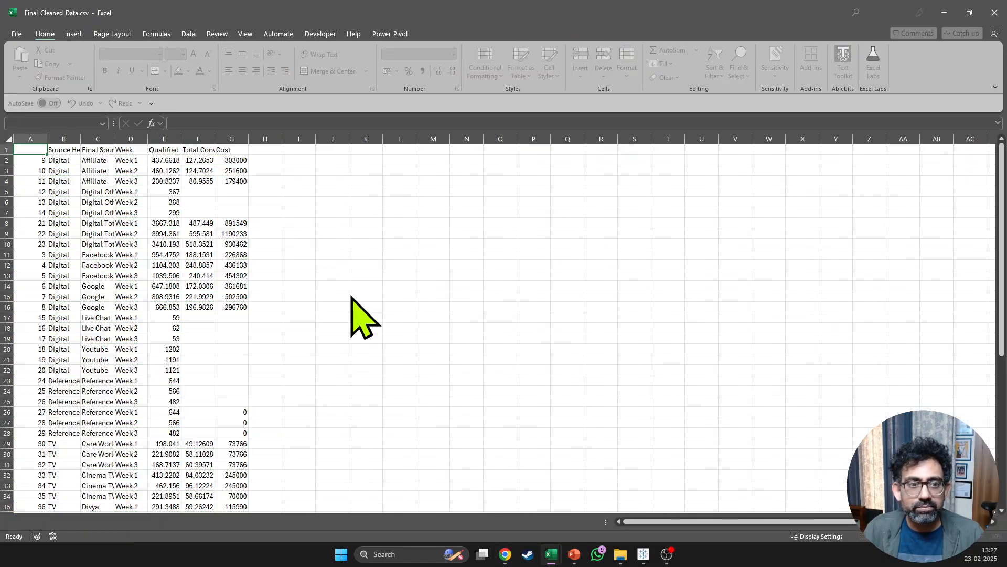
pyautogui.click(527, 320)
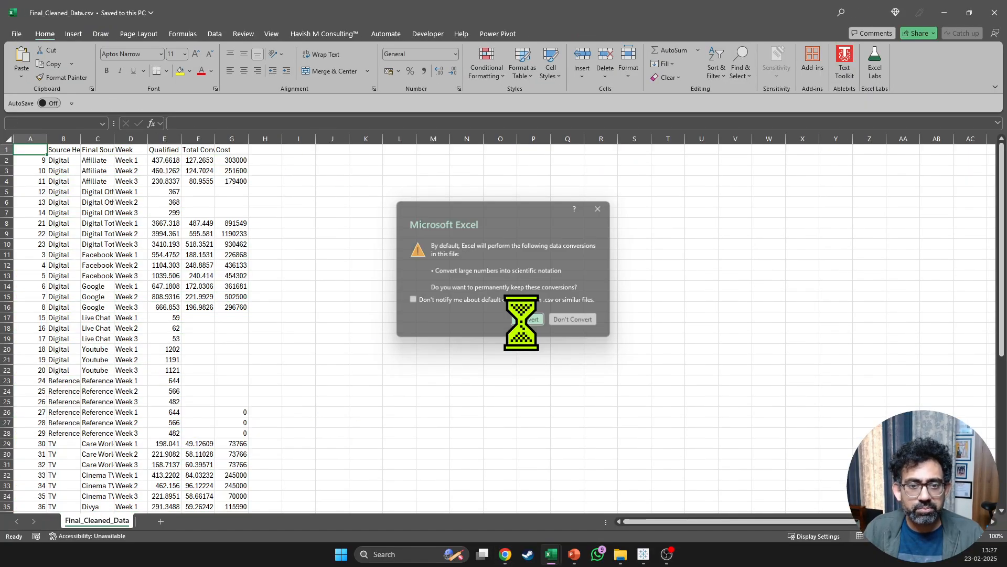
# Autofit all column widths in Final_Cleaned_Data.csv and place its window side by side with Book2.
pyautogui.click(102, 208)
pyautogui.hotkey('ctrl', 'a')
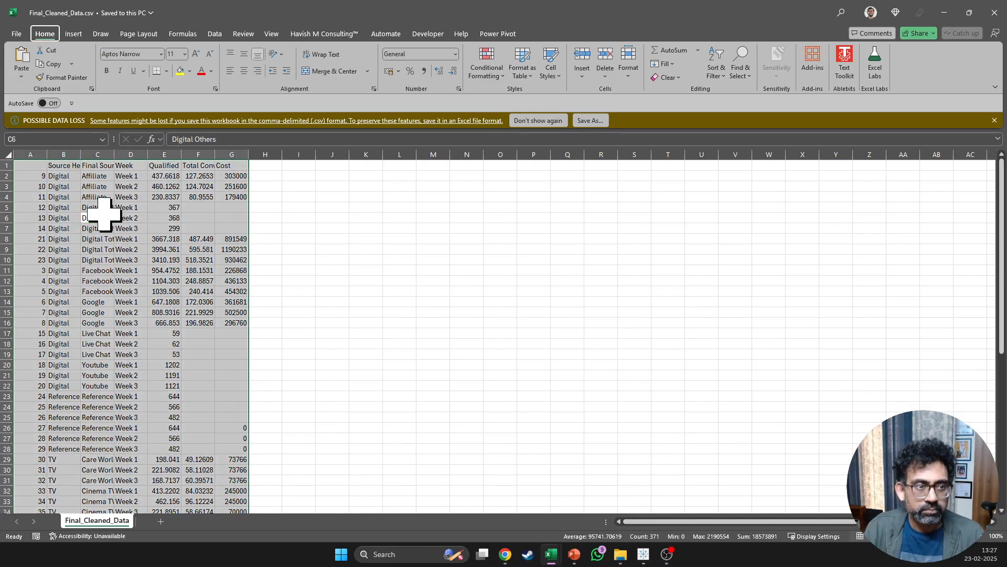
pyautogui.hotkey('alt', 'h')
pyautogui.press('o')
pyautogui.press('i')
pyautogui.press('super+Left')
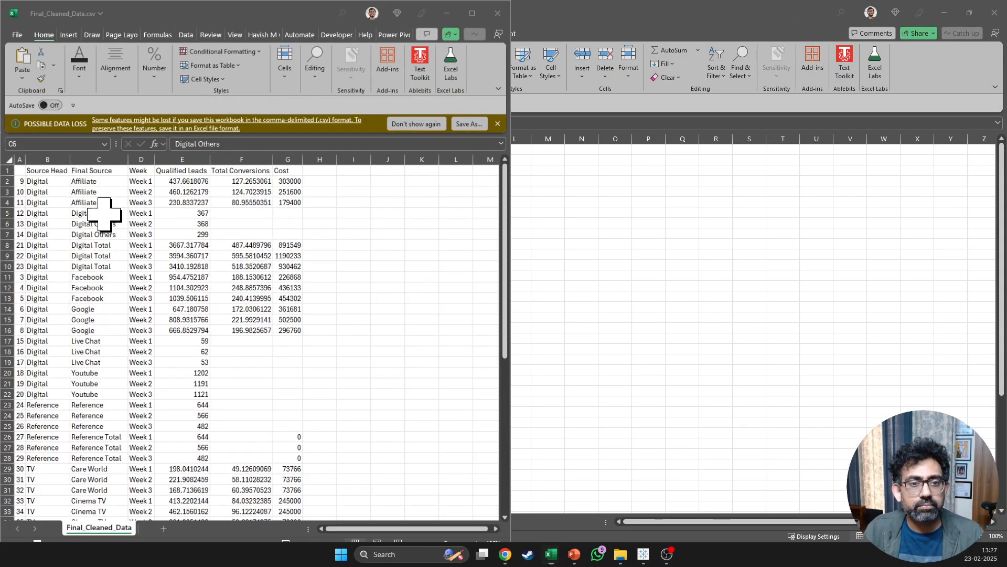
pyautogui.click(576, 224)
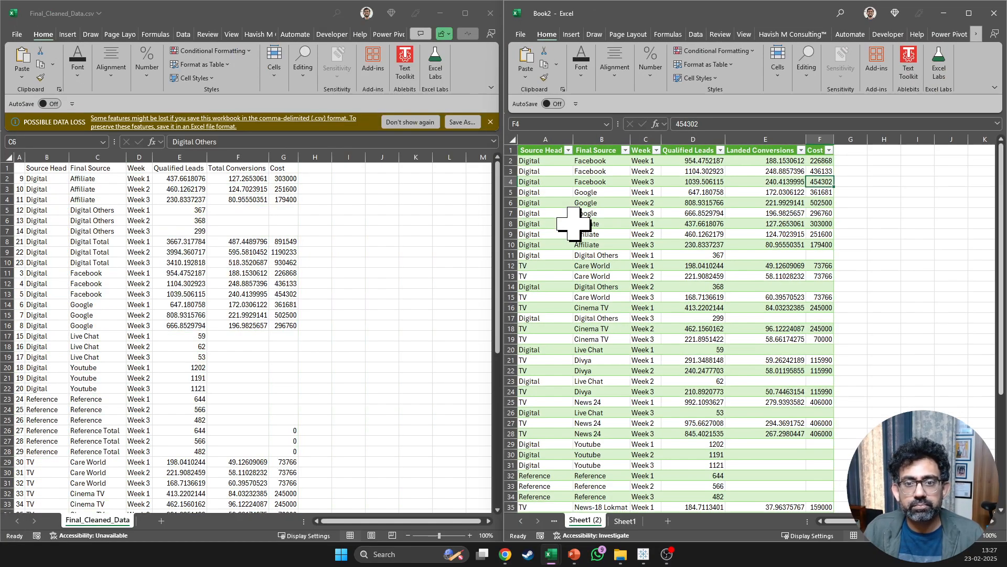
pyautogui.click(215, 229)
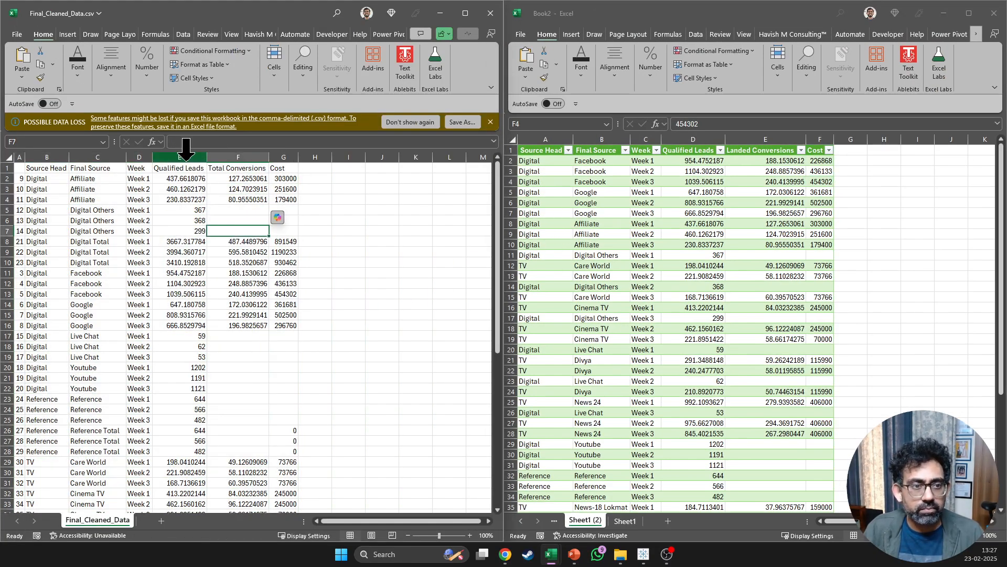
pyautogui.moveTo(181, 157); pyautogui.dragTo(283, 157)
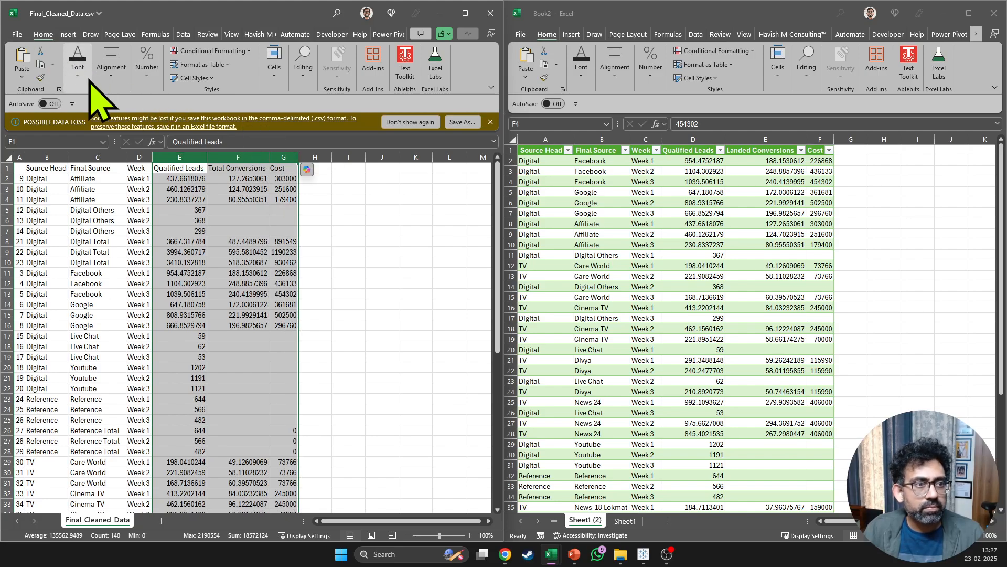
pyautogui.click(147, 66)
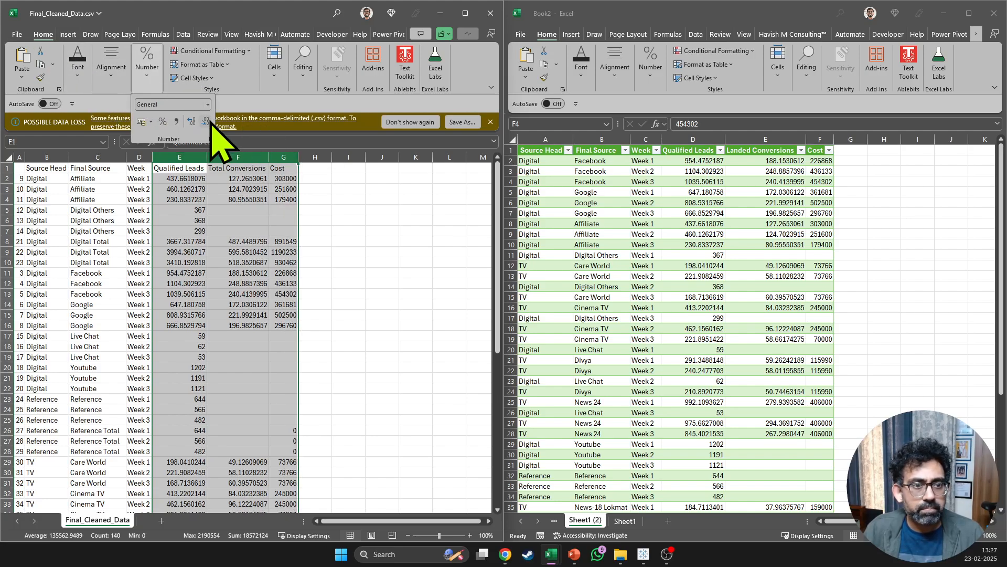
pyautogui.click(177, 161)
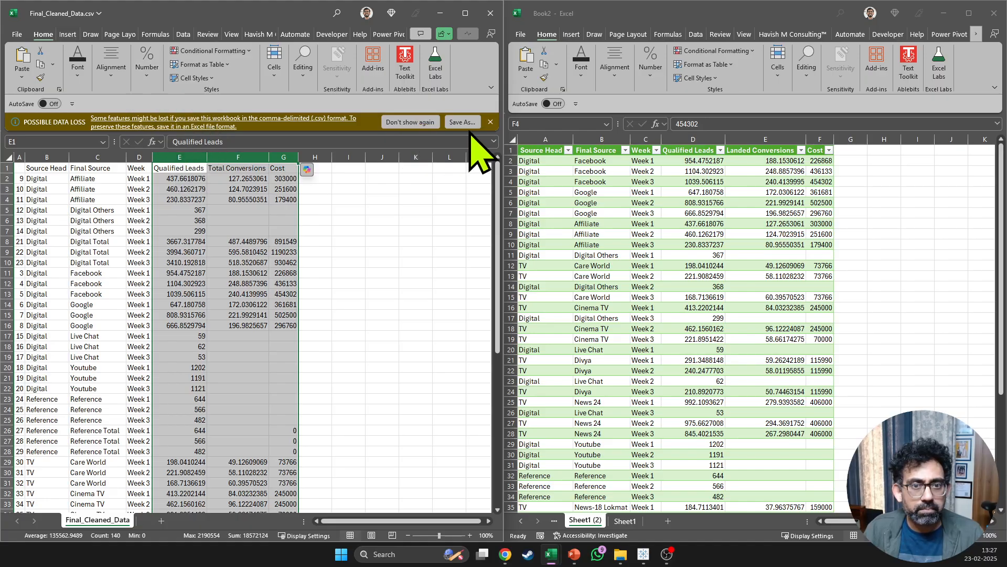
# Dismiss the possible data loss warning and open the number format options for the Qualified Leads and Total Conversions columns.
pyautogui.click(491, 123)
pyautogui.moveTo(179, 140); pyautogui.dragTo(227, 141)
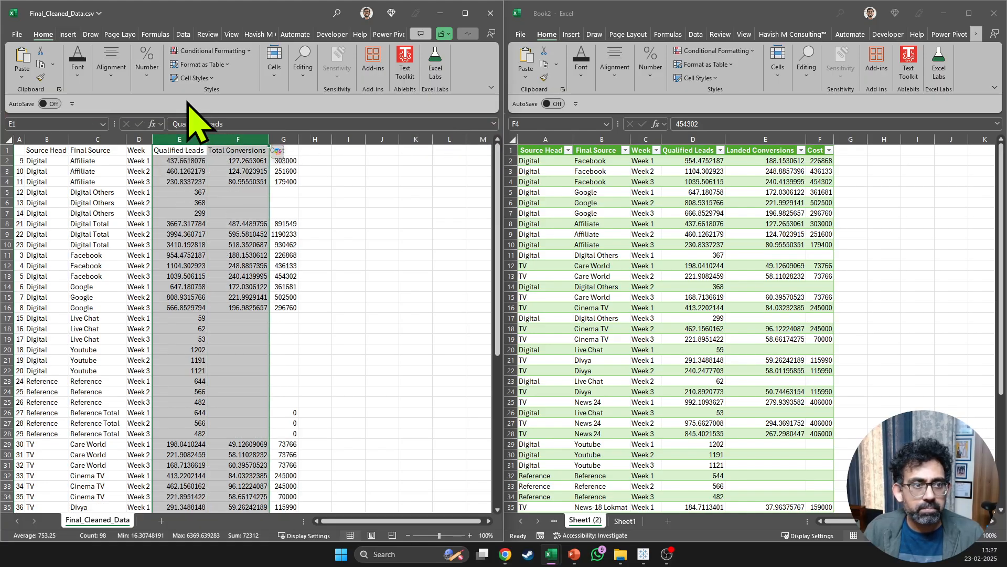
pyautogui.click(146, 65)
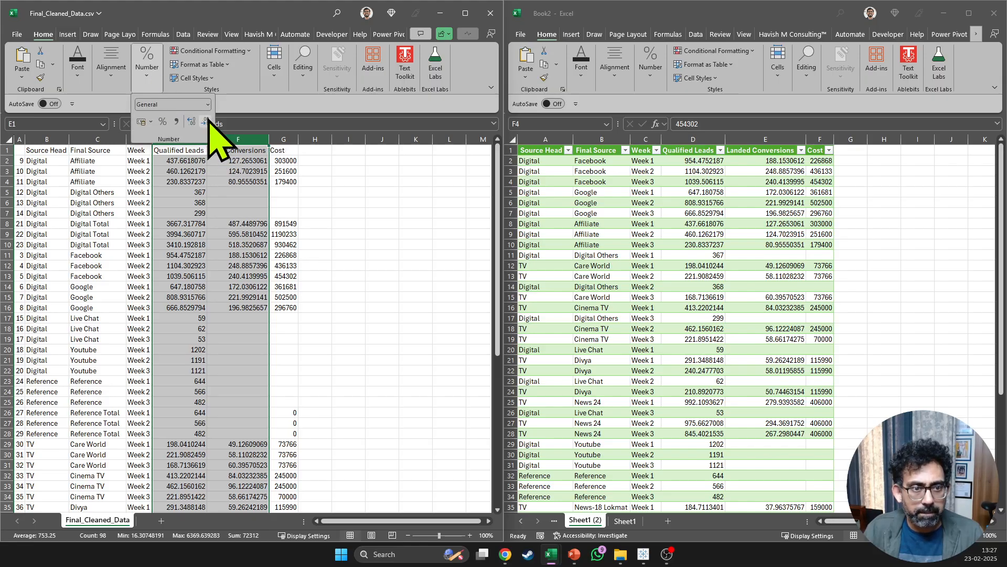
pyautogui.click(200, 177)
# Format the Qualified Leads and Total Conversions values in Final_Cleaned_Data.csv as Number with 0 decimal places.
pyautogui.click(186, 161)
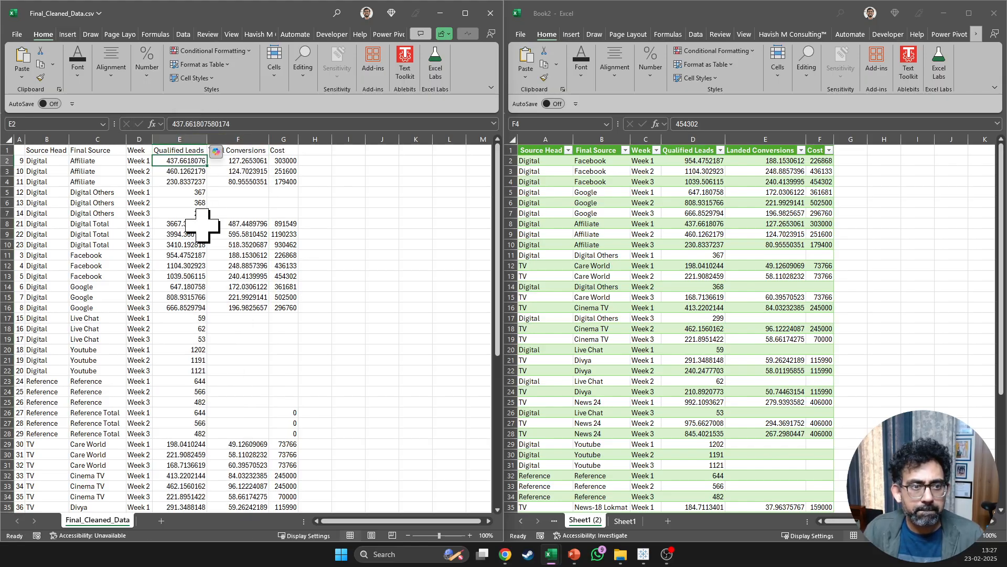
pyautogui.hotkey('shift', 'Right')
pyautogui.hotkey('ctrl', 'shift', 'Down')
pyautogui.scroll(8, 202, 226)
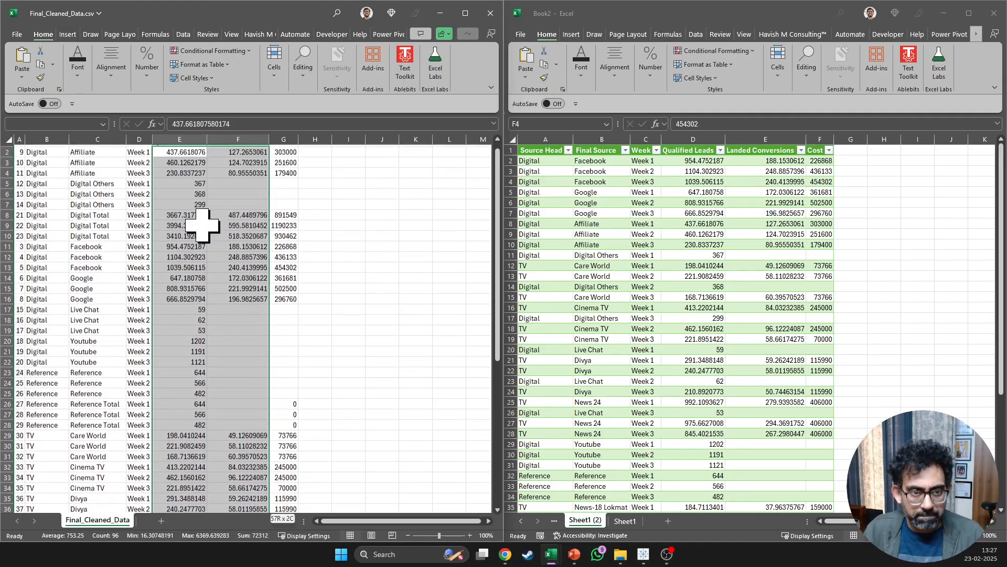
pyautogui.hotkey('ctrl', '1')
pyautogui.press('Down')
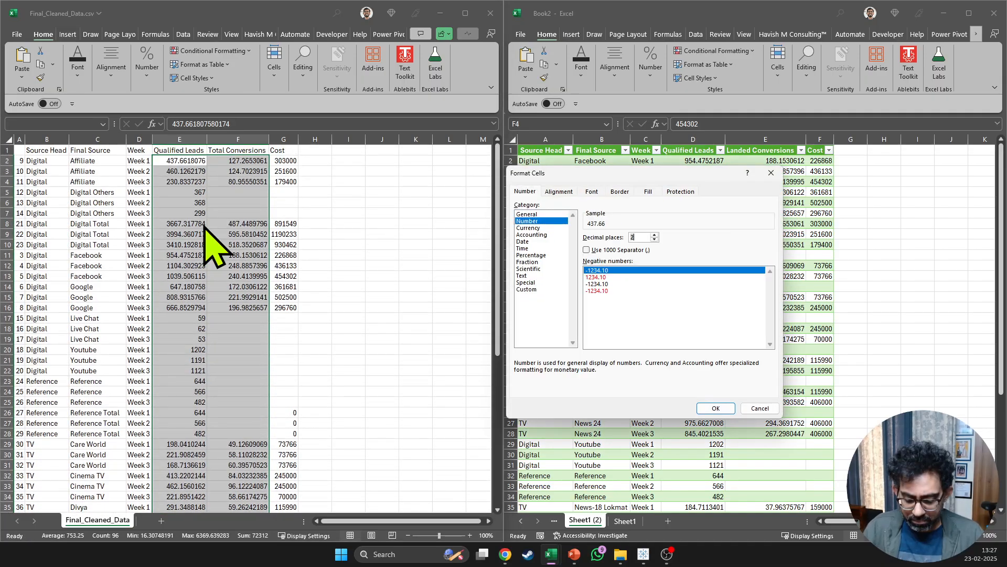
pyautogui.press('Return')
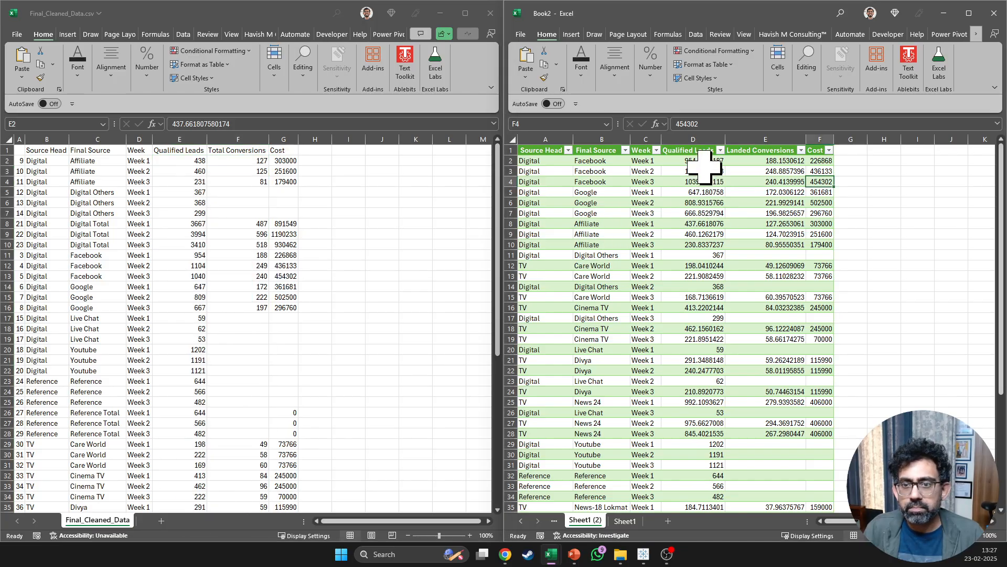
# Format the Qualified Leads and Landed Conversions values in the Book2 table as Number with 0 decimal places.
pyautogui.click(701, 163)
pyautogui.hotkey('shift', 'Right')
pyautogui.hotkey('ctrl', 'shift', 'Down')
pyautogui.scroll(5, 703, 164)
pyautogui.hotkey('ctrl', '1')
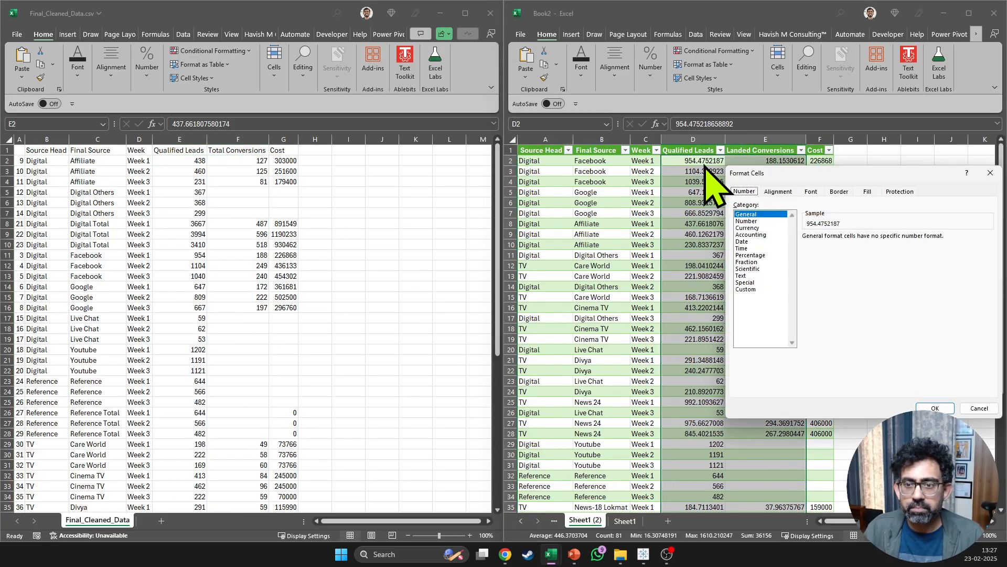
pyautogui.press('Down')
pyautogui.press('Tab')
pyautogui.press('Return')
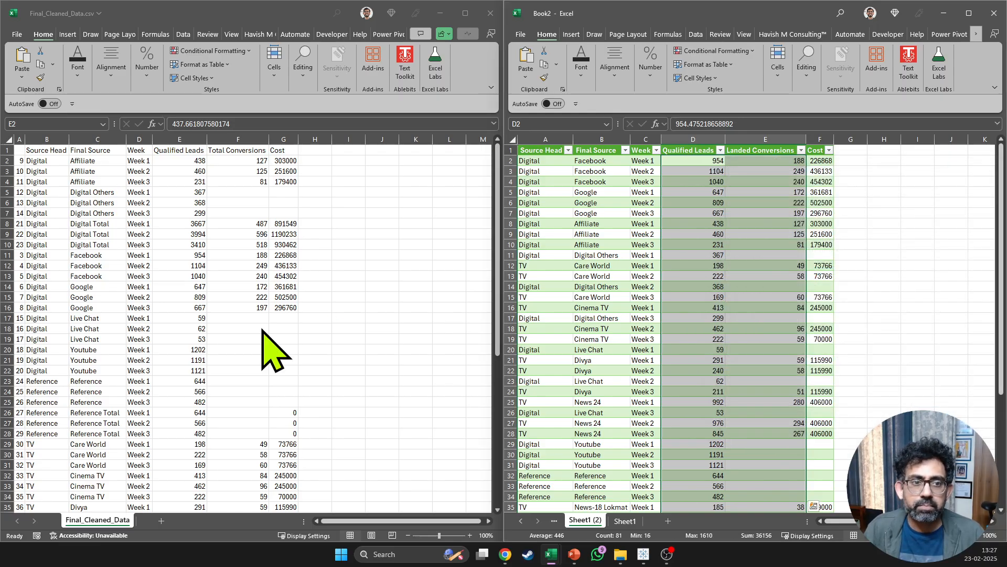
# Locate the Facebook entries for Weeks 1 to 3 in Final_Cleaned_Data.csv and select their entire rows.
pyautogui.click(242, 246)
pyautogui.click(185, 192)
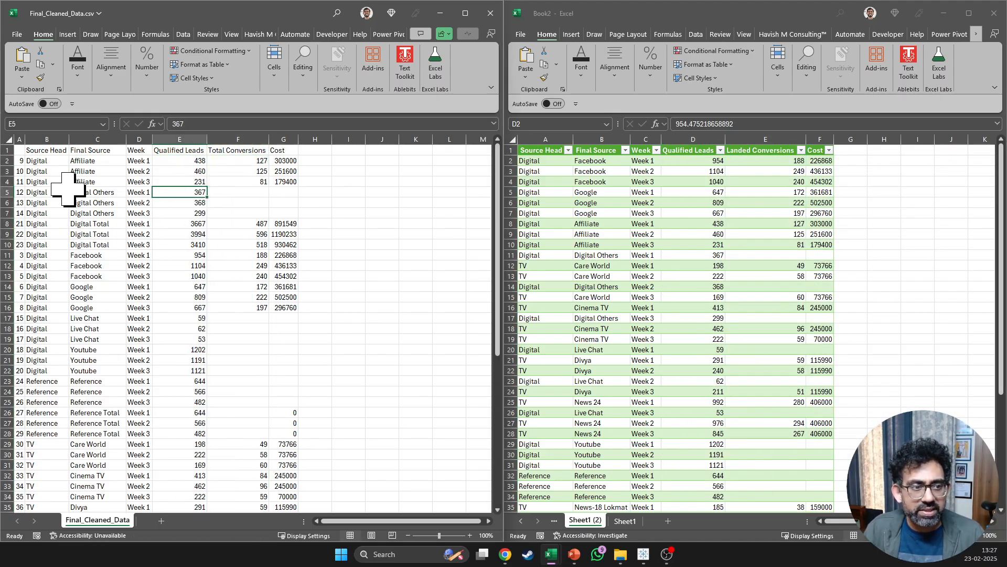
pyautogui.click(45, 171)
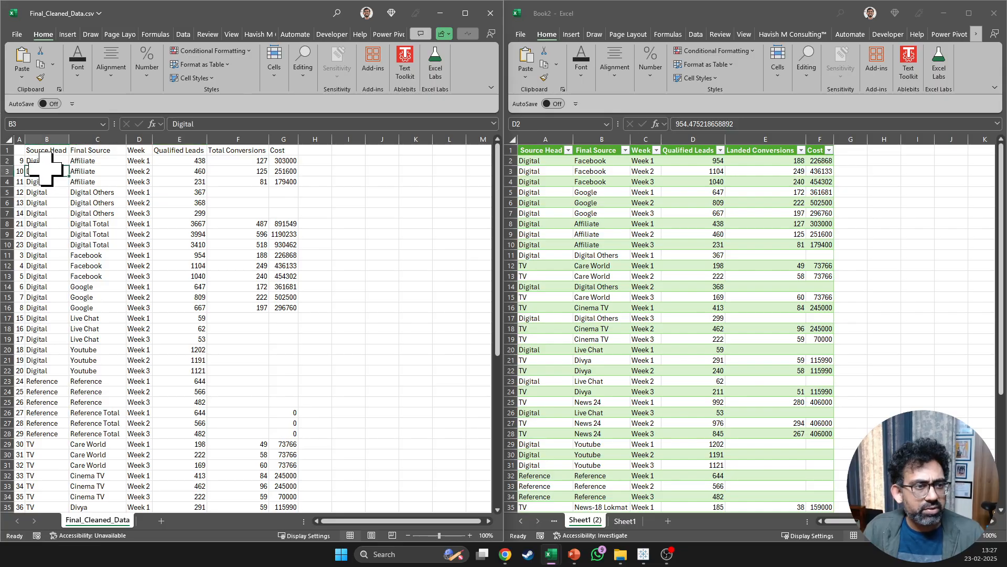
pyautogui.press('Down')
pyautogui.press('Down')
pyautogui.press('Down')
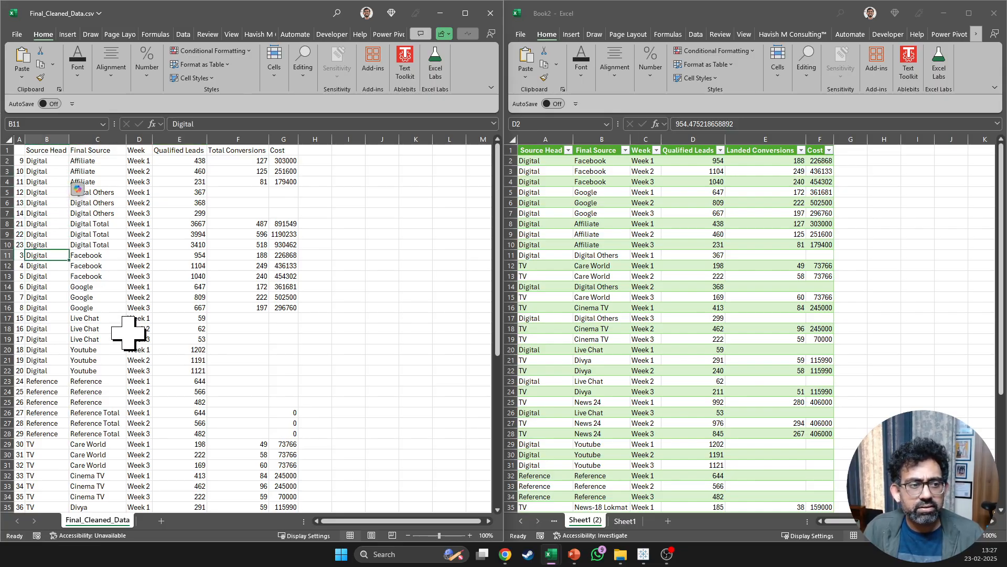
pyautogui.hotkey('shift', 'Down')
pyautogui.hotkey('shift', 'Down')
pyautogui.hotkey('shift', 'space')
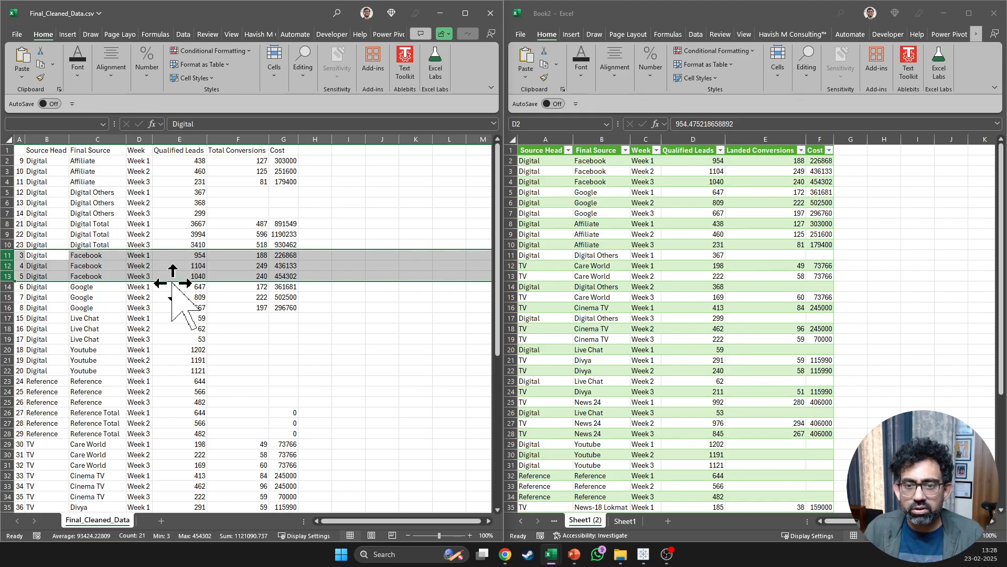
# Select the three Facebook rows in the Book2 table and compare them with the Facebook rows in Final_Cleaned_Data.csv.
pyautogui.click(699, 163)
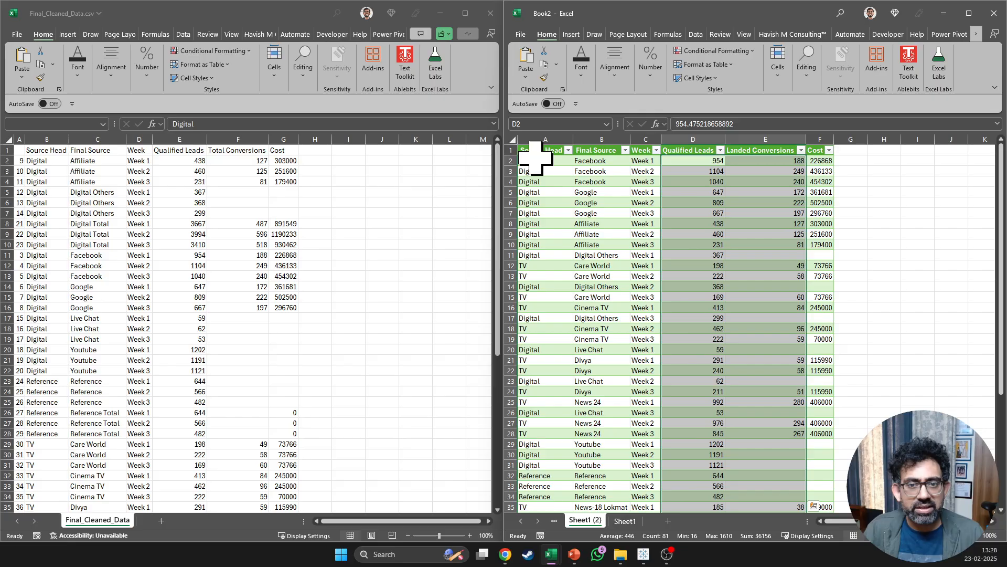
pyautogui.moveTo(503, 161); pyautogui.dragTo(502, 181)
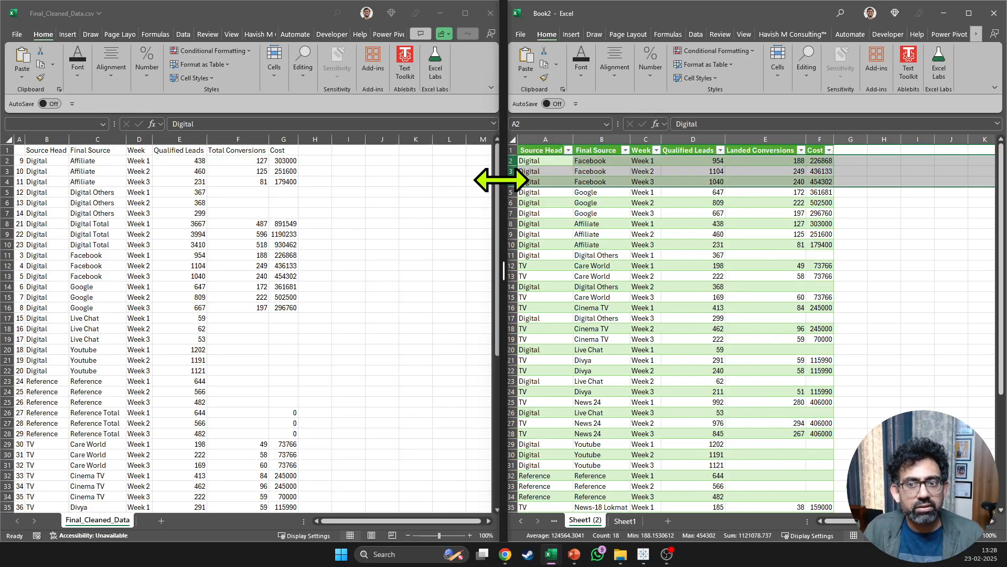
pyautogui.click(501, 180)
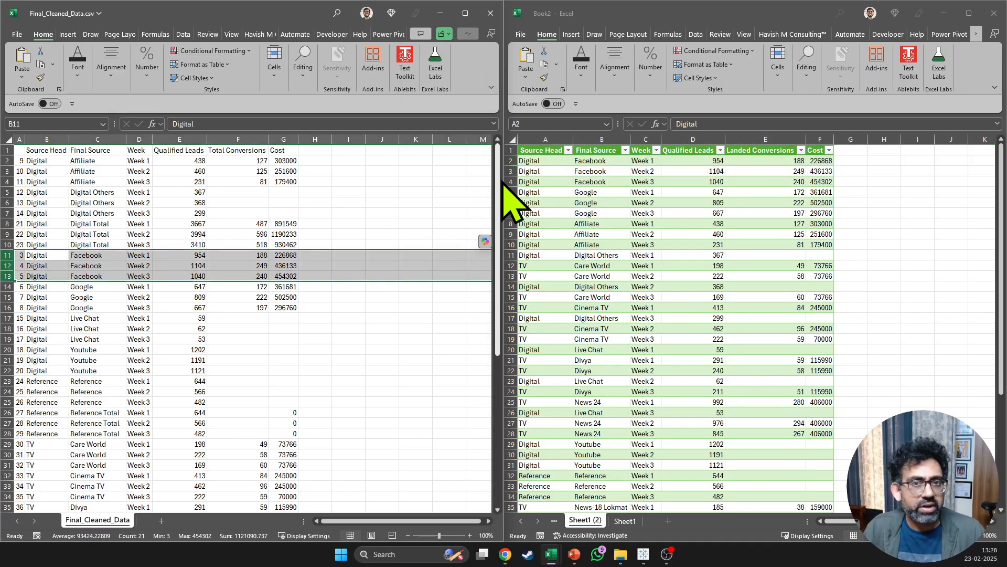
pyautogui.click(225, 181)
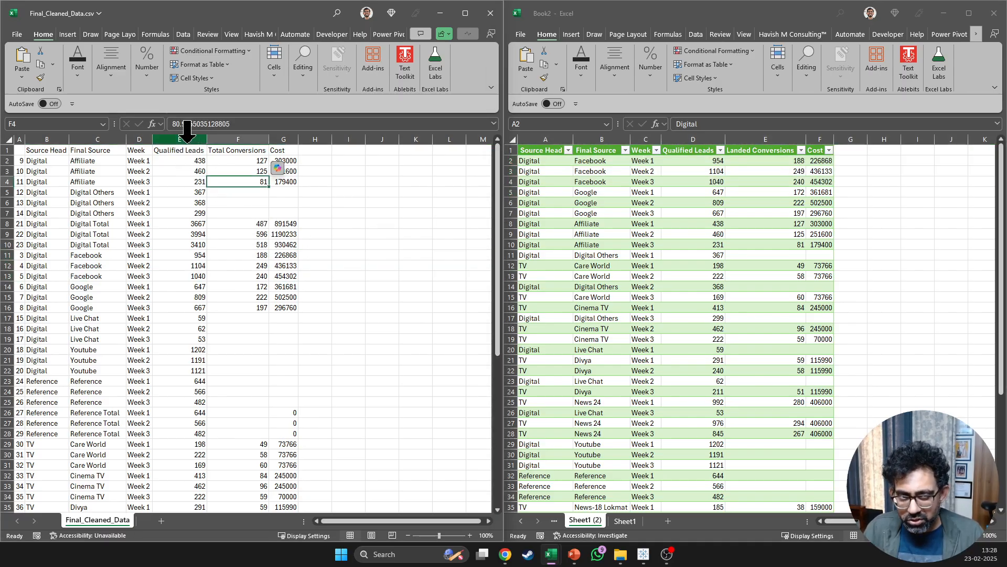
# Compare the combined sums of the qualified leads, conversions and cost columns in Final_Cleaned_Data.csv and the Book2 table.
pyautogui.moveTo(187, 131); pyautogui.dragTo(276, 131)
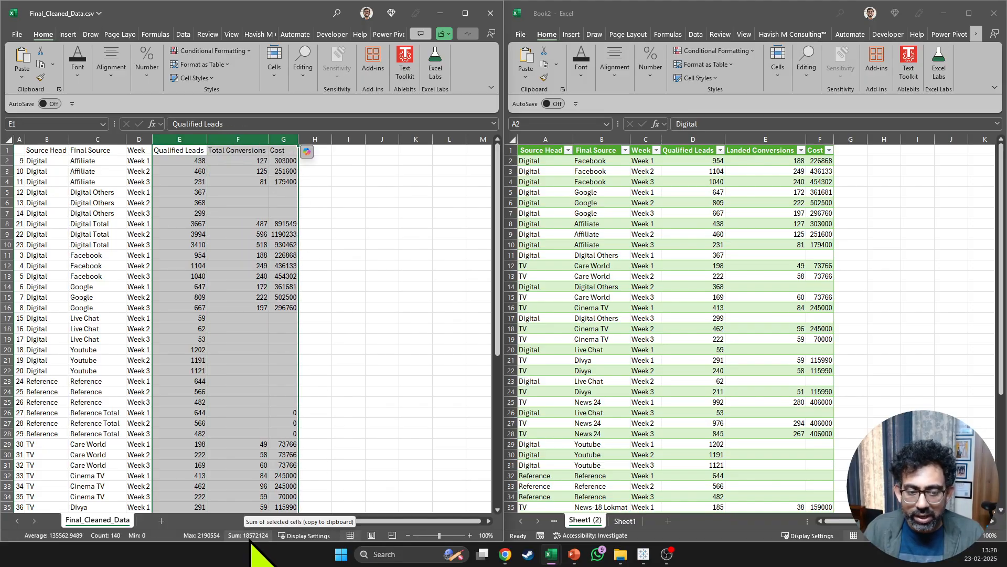
pyautogui.click(811, 256)
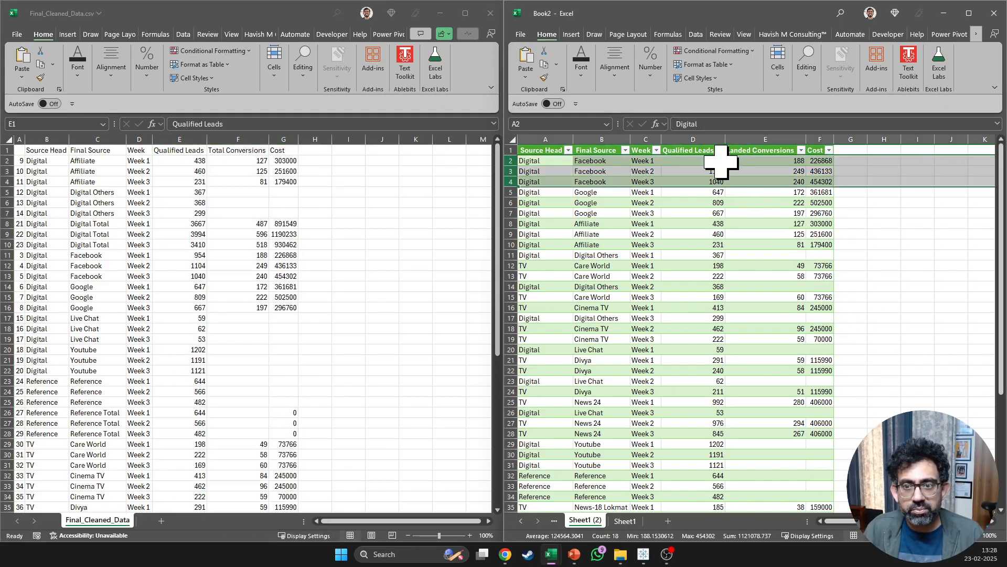
pyautogui.moveTo(707, 140); pyautogui.dragTo(826, 142)
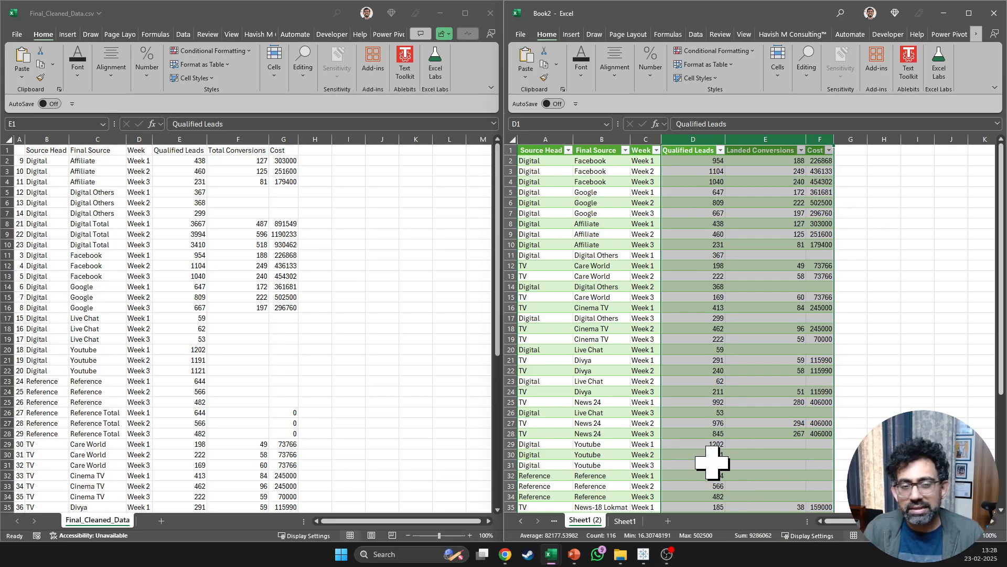
# Look through Final_Cleaned_Data.csv for total rows, marking the Reference Total entries for Weeks 1 to 3.
pyautogui.click(150, 281)
pyautogui.click(134, 311)
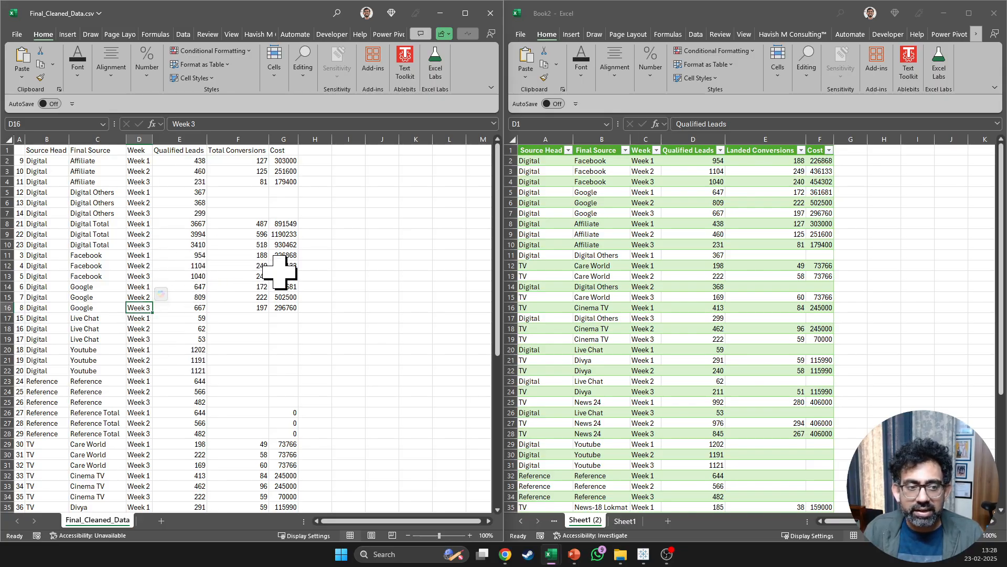
pyautogui.scroll(-3, 280, 272)
pyautogui.moveTo(107, 310); pyautogui.dragTo(43, 330)
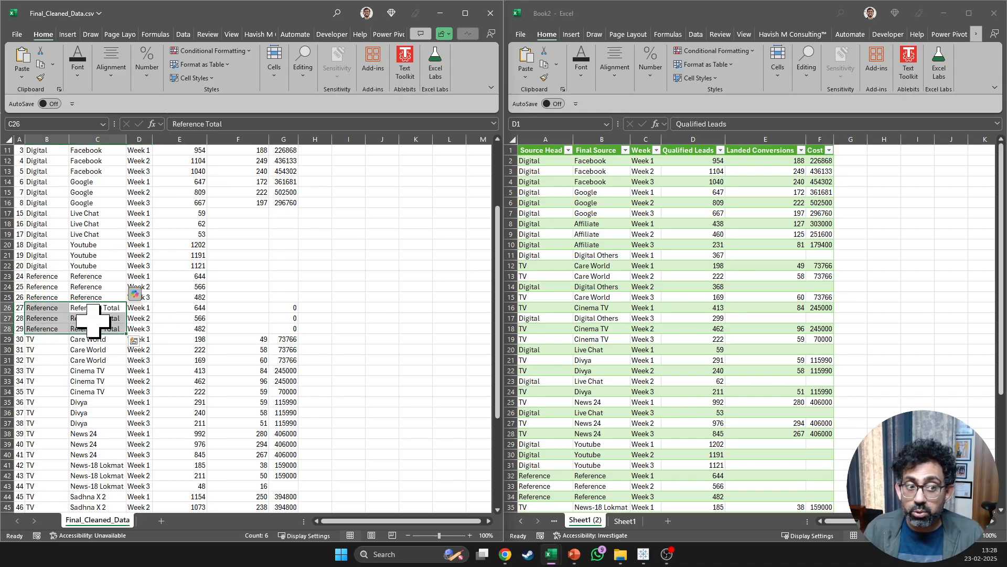
pyautogui.scroll(-7, 94, 322)
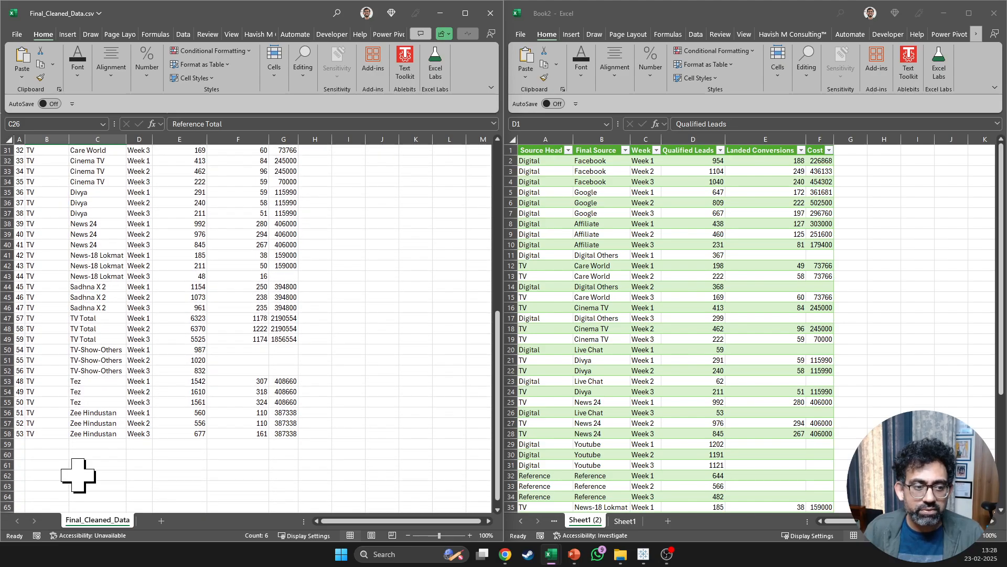
# Widen the Final Source column in Final_Cleaned_Data.csv and select the Digital Total entries for Weeks 1 and 2.
pyautogui.moveTo(126, 140); pyautogui.dragTo(183, 139)
pyautogui.scroll(7, 135, 371)
pyautogui.scroll(3, 108, 336)
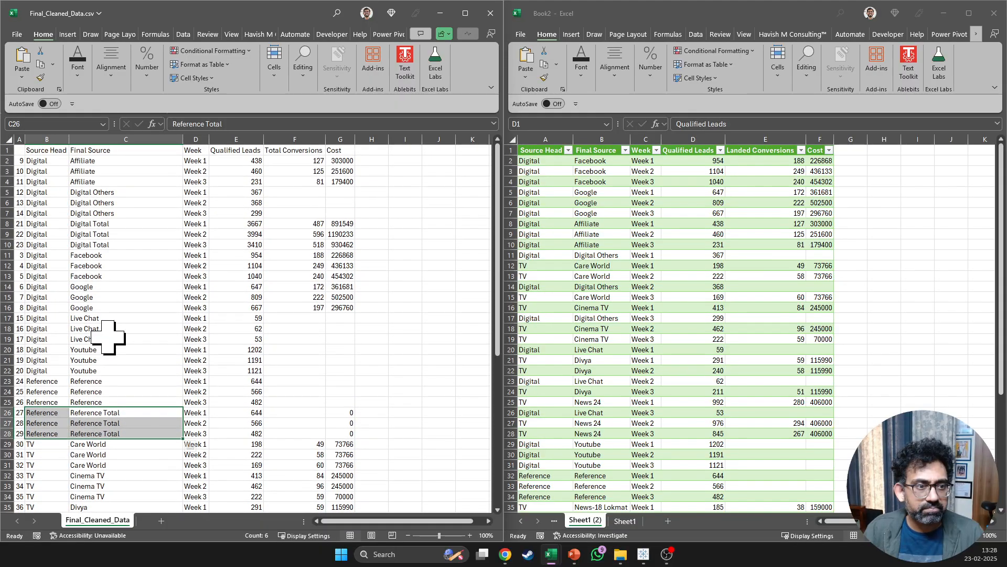
pyautogui.moveTo(125, 226); pyautogui.dragTo(119, 239)
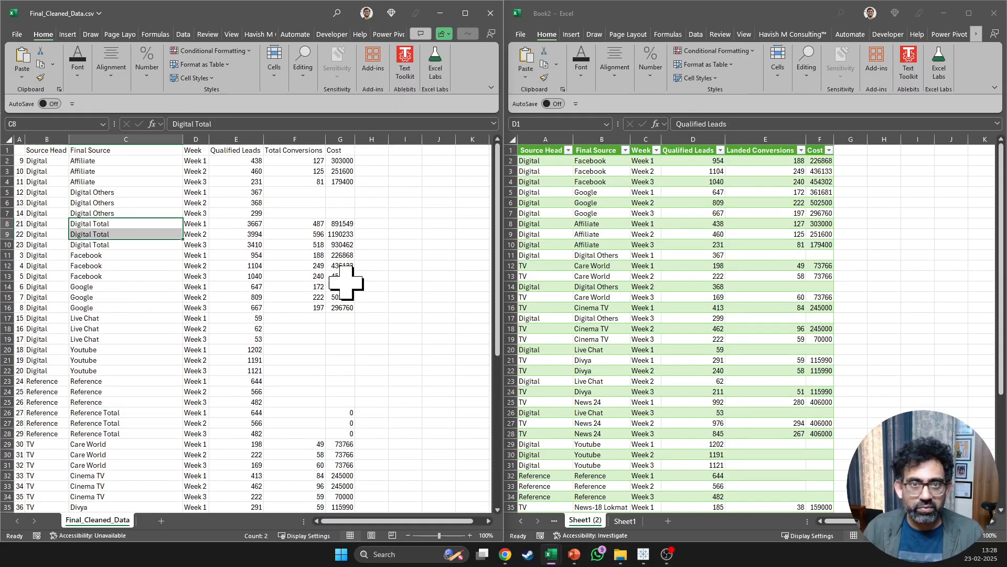
# Maximize the Book2 window and open the table's Sheet1 query in the Power Query Editor.
pyautogui.click(651, 281)
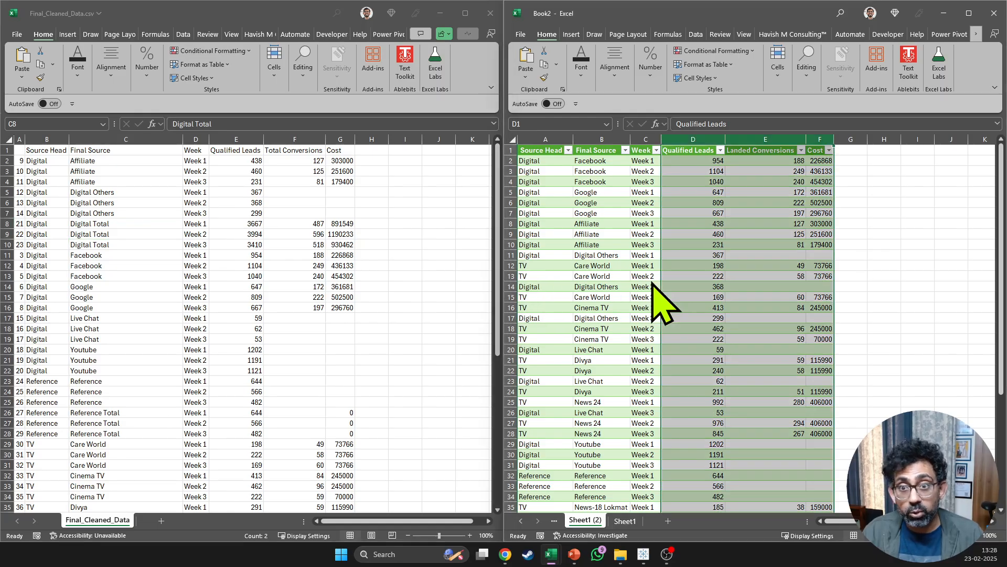
pyautogui.click(969, 13)
pyautogui.click(260, 201)
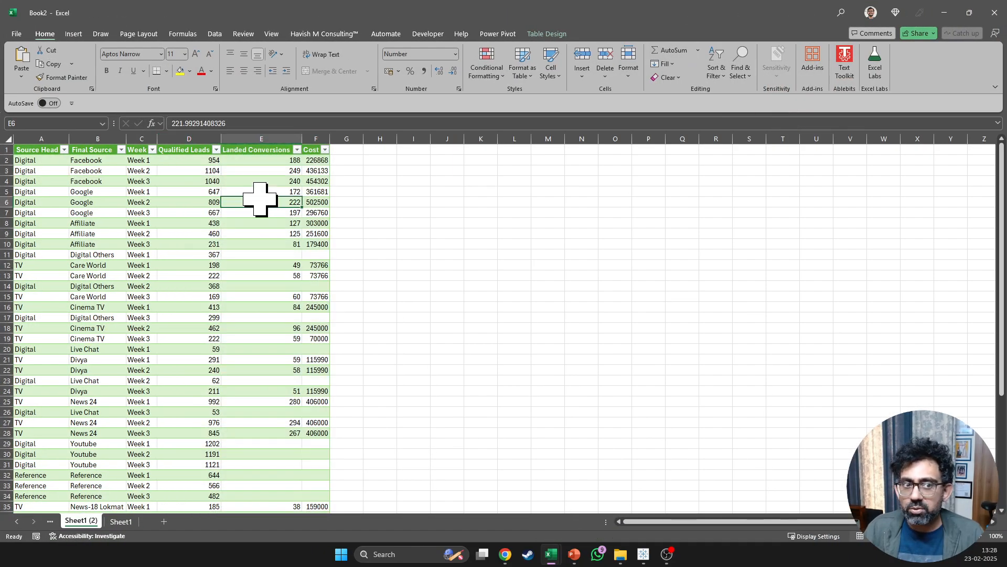
pyautogui.click(204, 243)
pyautogui.rightClick(203, 243)
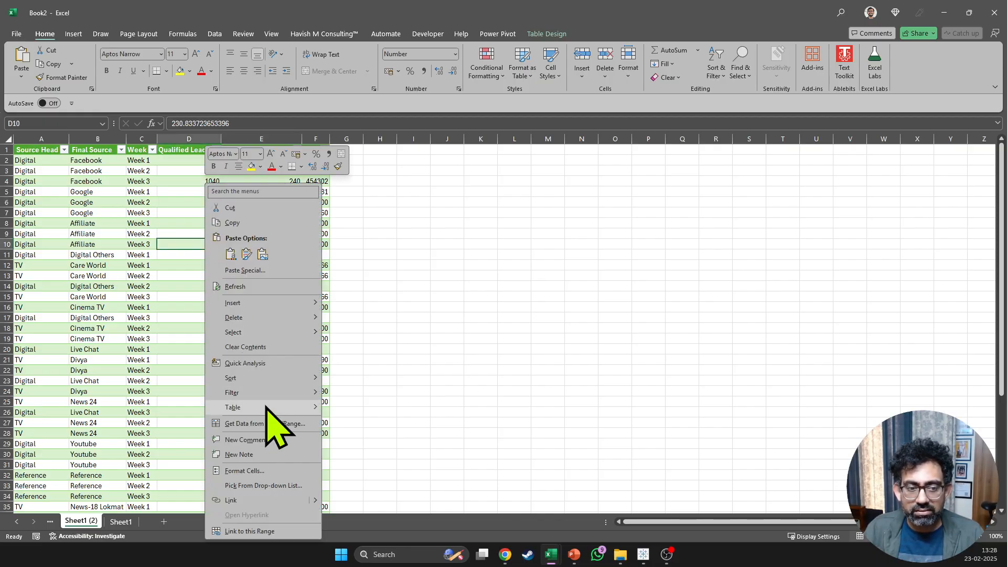
pyautogui.moveTo(273, 407)
pyautogui.click(377, 454)
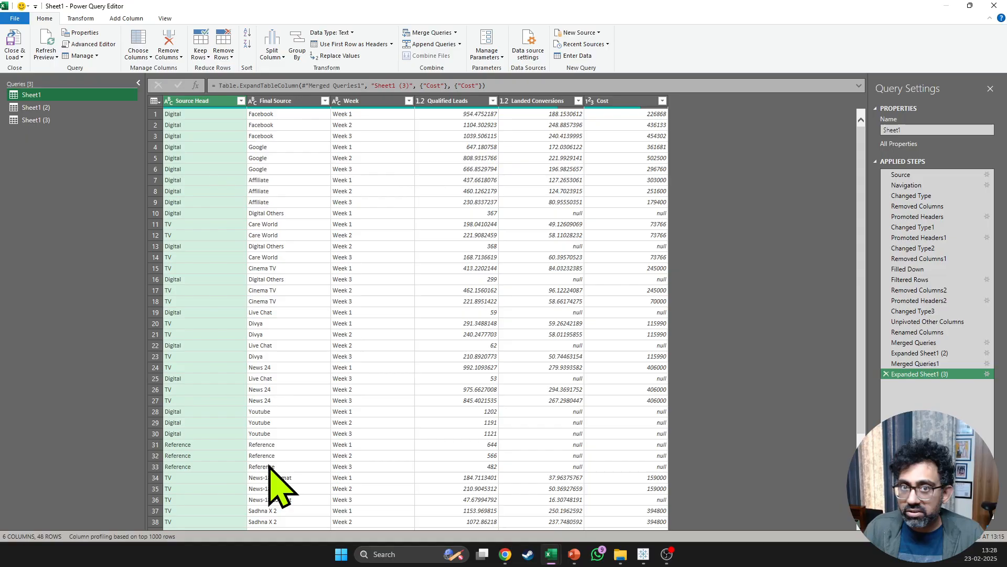
# Filter Reference out of the Source Head column and load the updated query back to the Book2 worksheet.
pyautogui.click(241, 100)
pyautogui.click(93, 231)
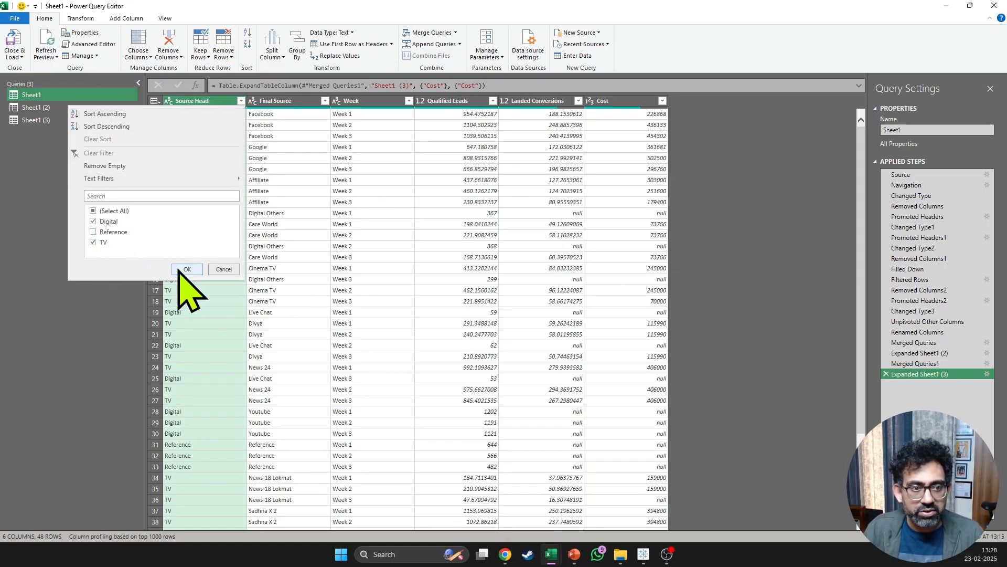
pyautogui.click(185, 269)
pyautogui.click(16, 45)
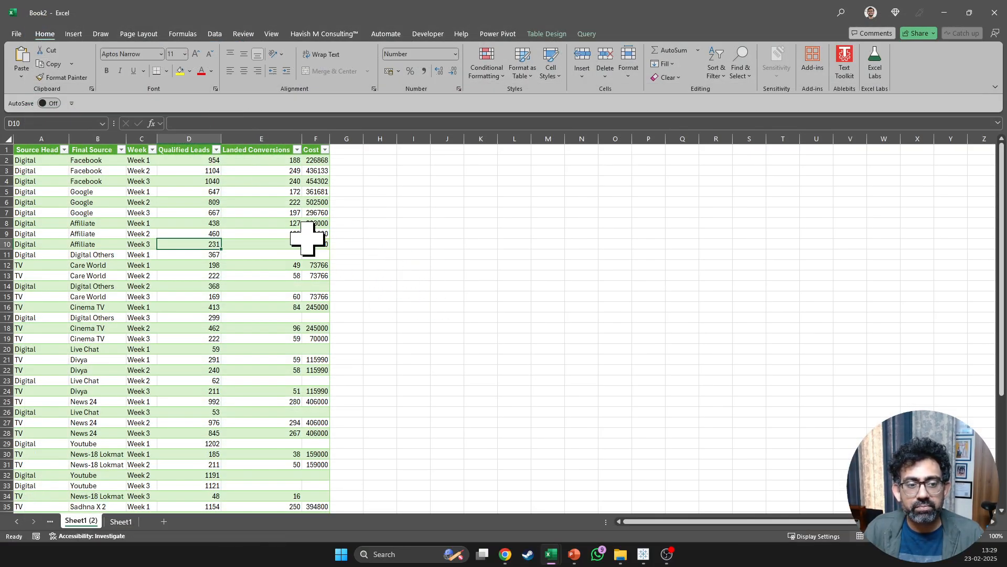
# Switch to the ChatGPT conversation and draft a message reading "thanks" with "please remove reference" on a second line.
pyautogui.hotkey('alt', 'Tab')
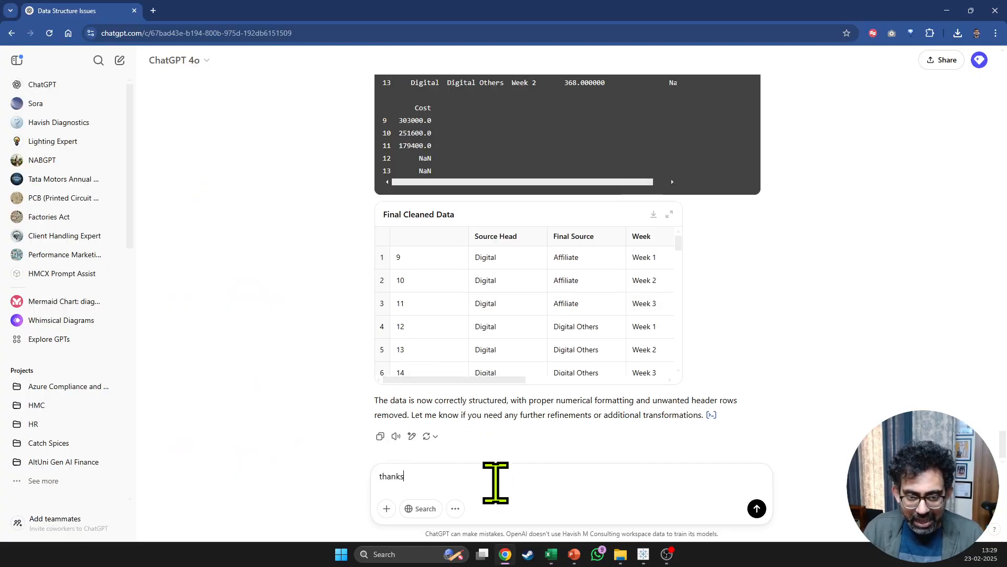
pyautogui.write('thanks')
pyautogui.hotkey('shift', 'Return')
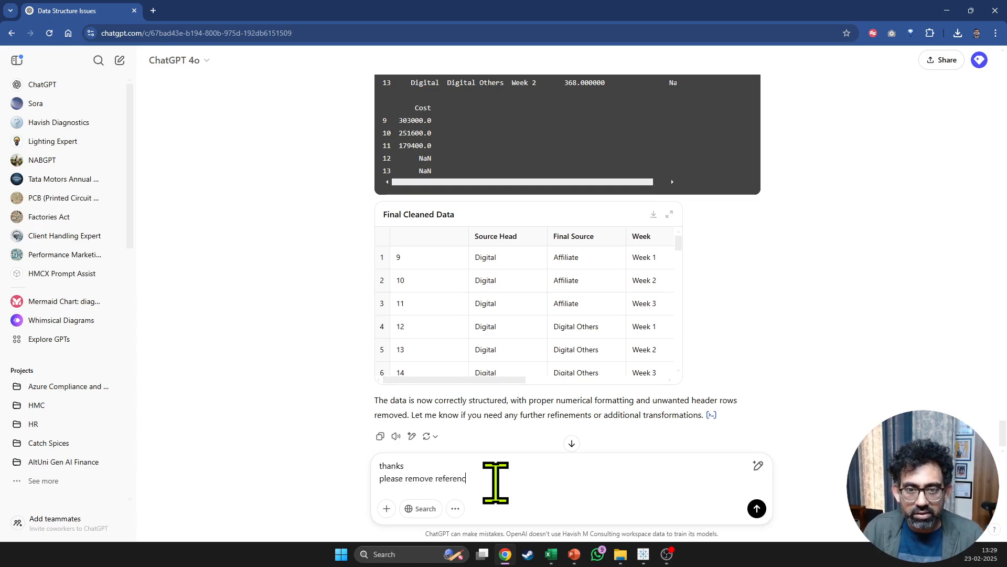
# Examine the expanded Final Cleaned Data table for Reference and total entries under Source Head and Final Source, and collapse it.
pyautogui.click(669, 214)
pyautogui.scroll(-15, 155, 403)
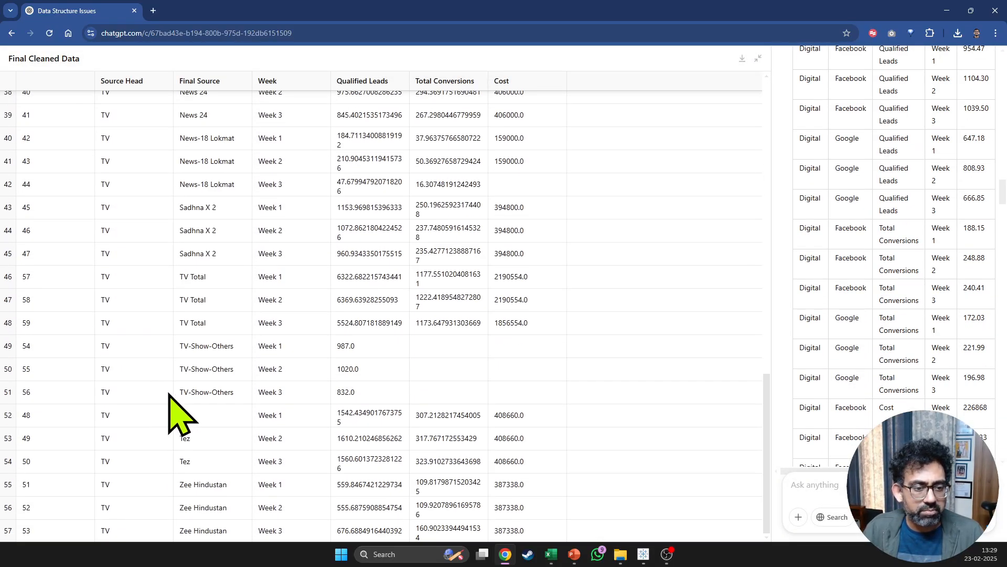
pyautogui.scroll(6, 189, 370)
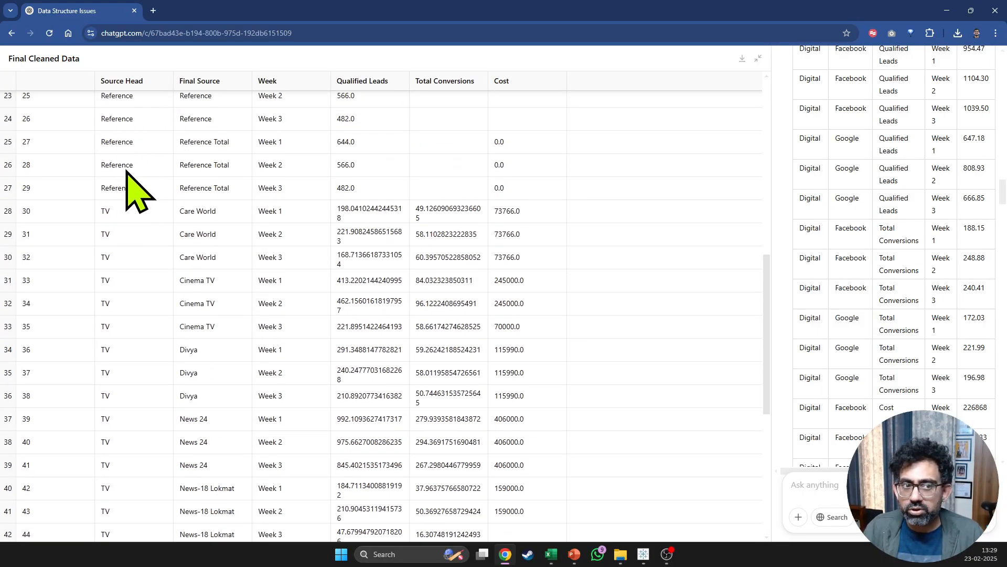
pyautogui.scroll(10, 218, 286)
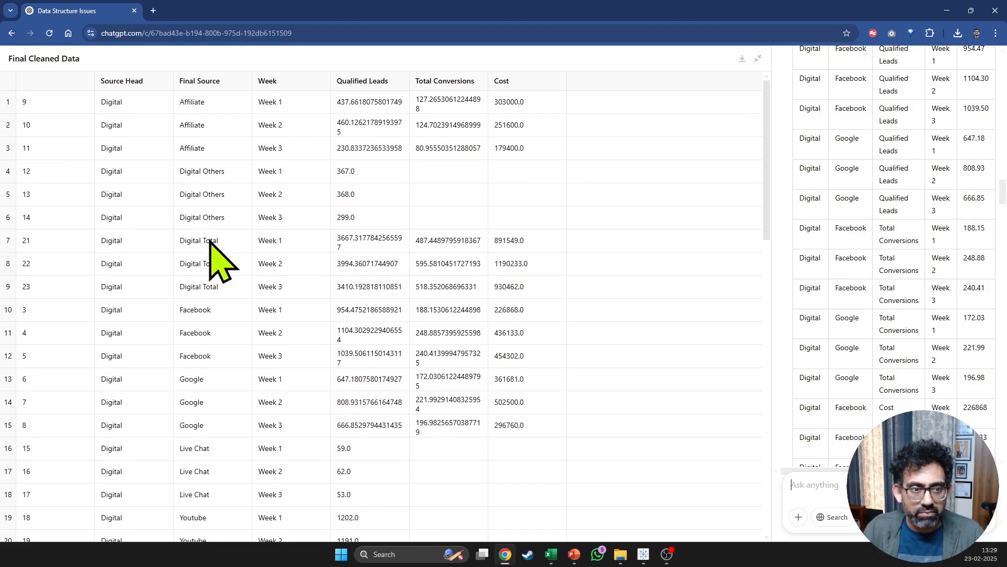
pyautogui.scroll(-10, 236, 326)
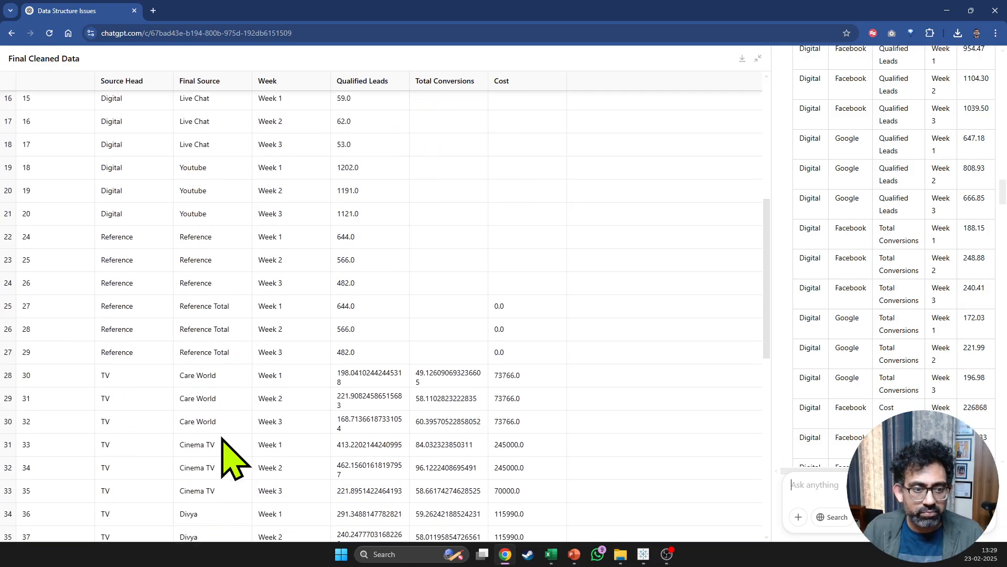
pyautogui.scroll(-7, 222, 436)
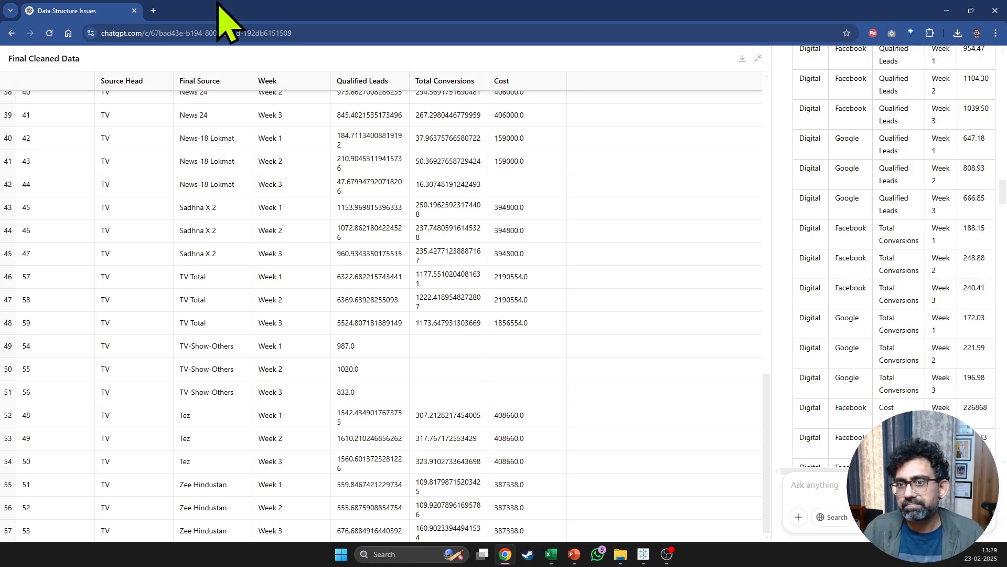
pyautogui.click(758, 58)
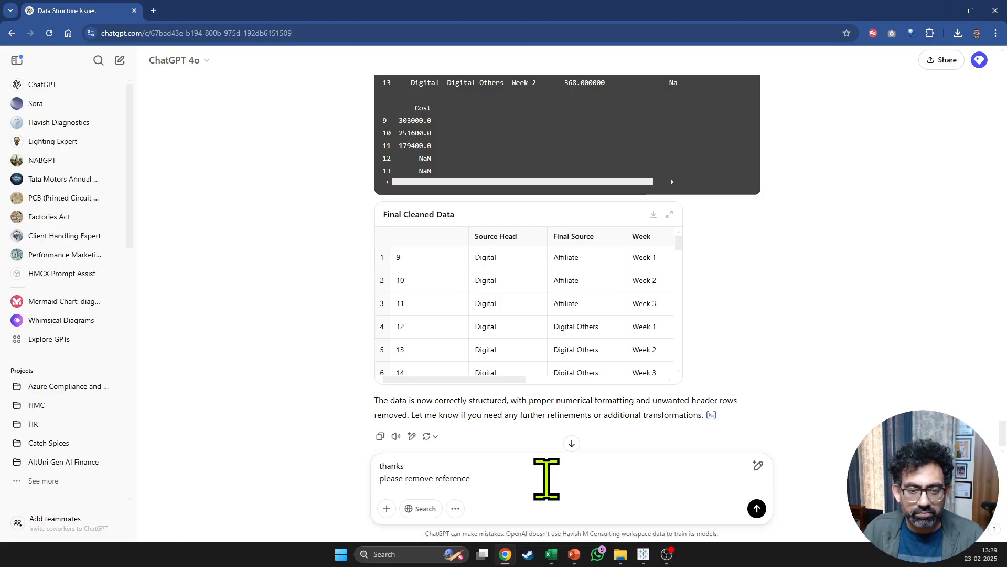
# Reword the second line of the draft message to "from Source Head remove Reference".
pyautogui.hotkey('ctrl', 'shift', 'Right')
pyautogui.hotkey('ctrl', 'shift', 'Right')
pyautogui.write('Source Head')
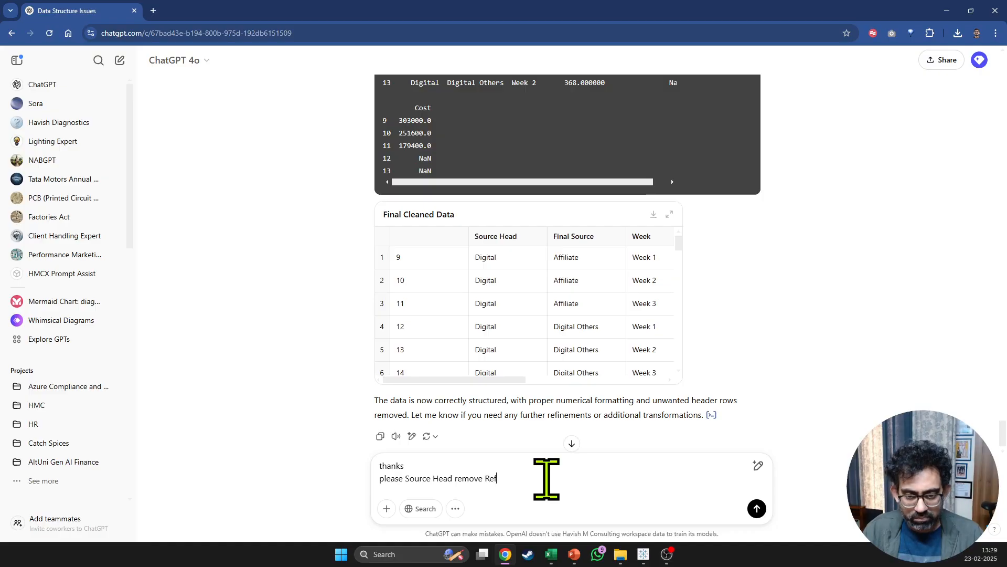
pyautogui.write(' remove Reference')
pyautogui.hotkey('shift', 'Return')
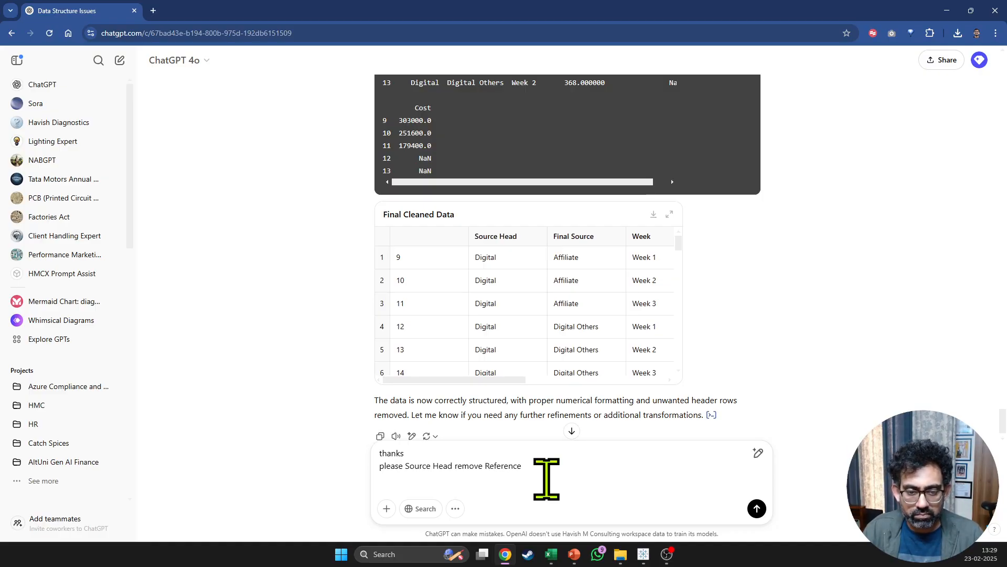
pyautogui.hotkey('ctrl', 'shift', 'Right')
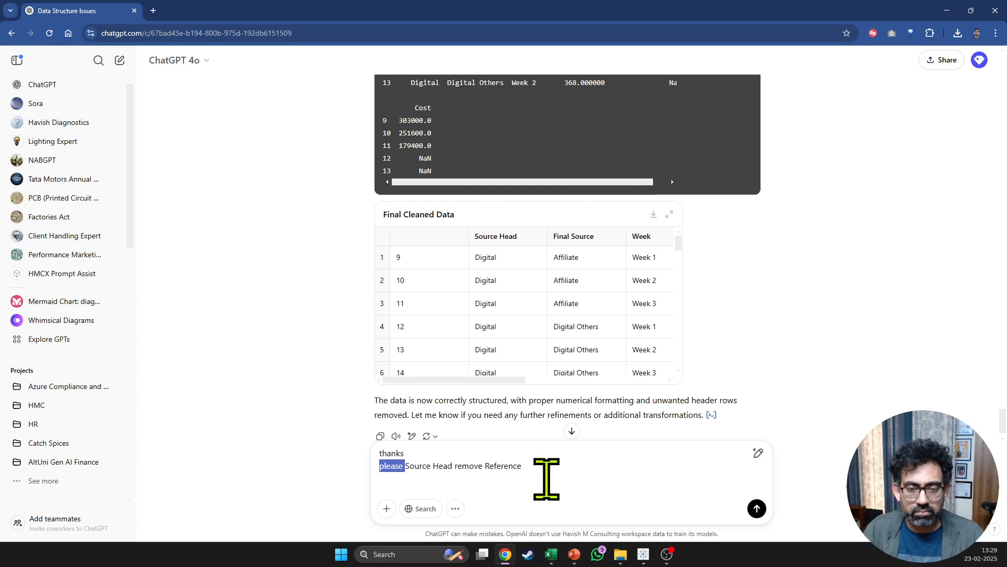
pyautogui.press('Delete')
pyautogui.write('from')
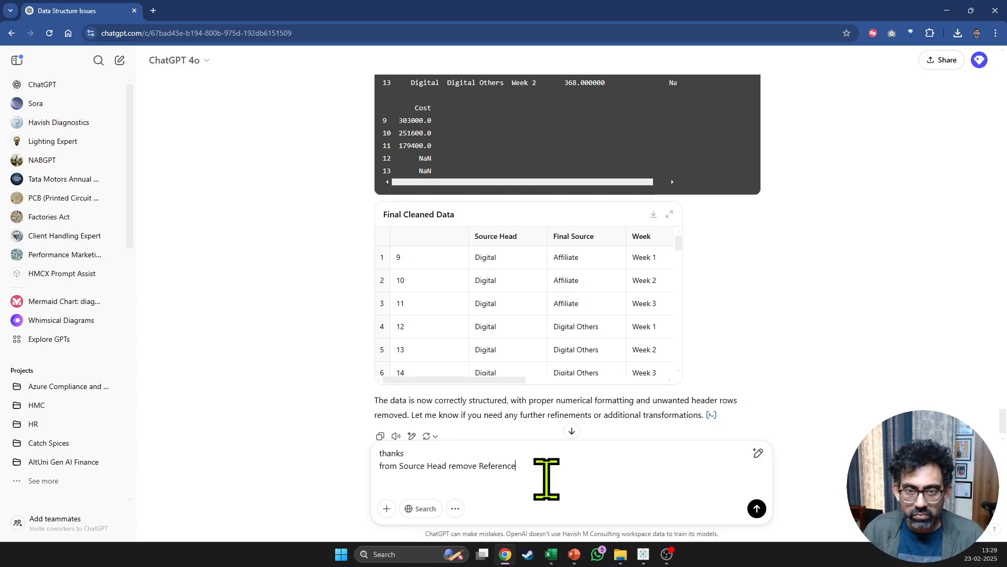
# Add the line "from FInal Source remove TV Total and Digital Total" to the message and send it.
pyautogui.hotkey('shift', 'Return')
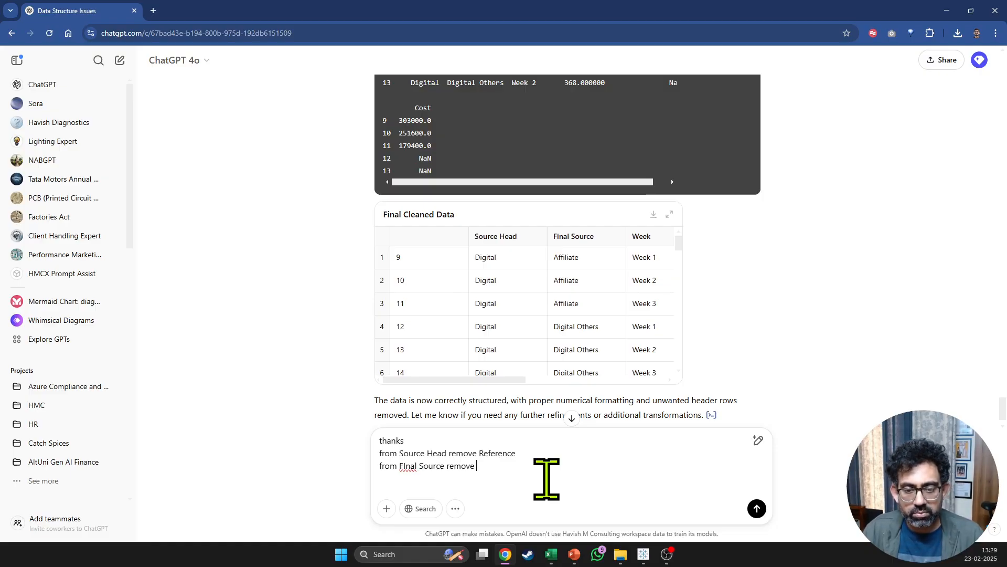
pyautogui.write('from FInal Source remove TV Total')
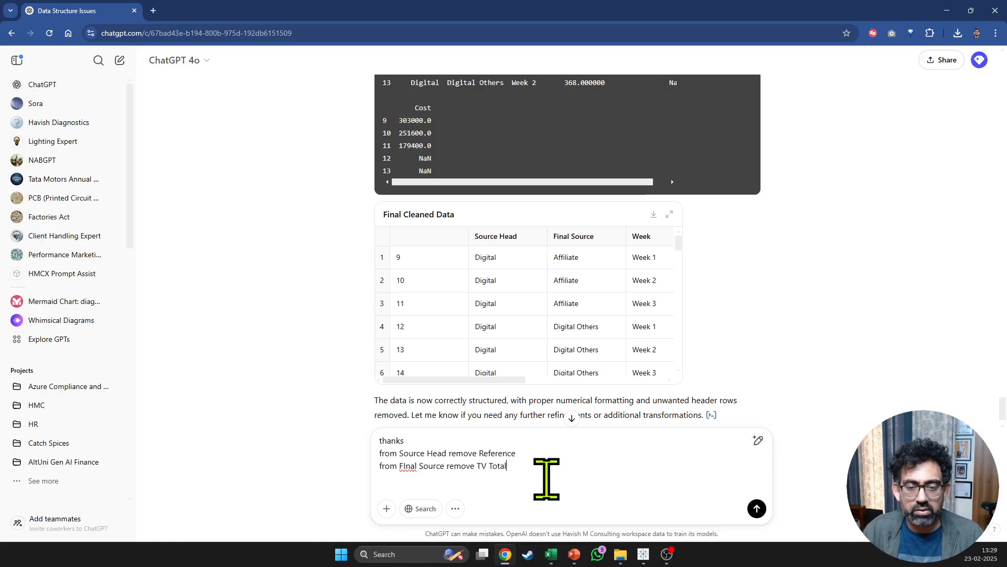
pyautogui.write(' and Di')
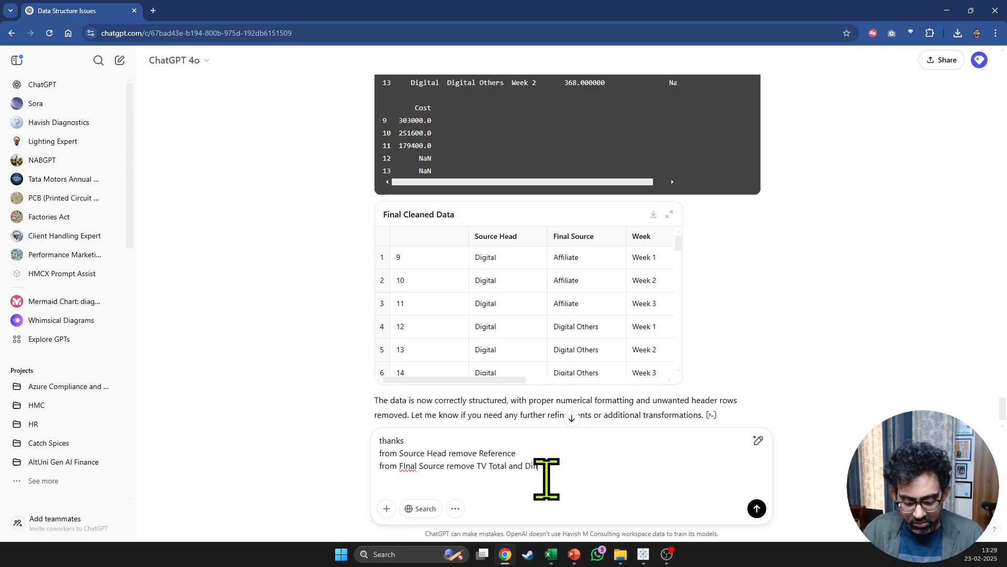
pyautogui.write('fital Total')
pyautogui.hotkey('ctrl', 'Left')
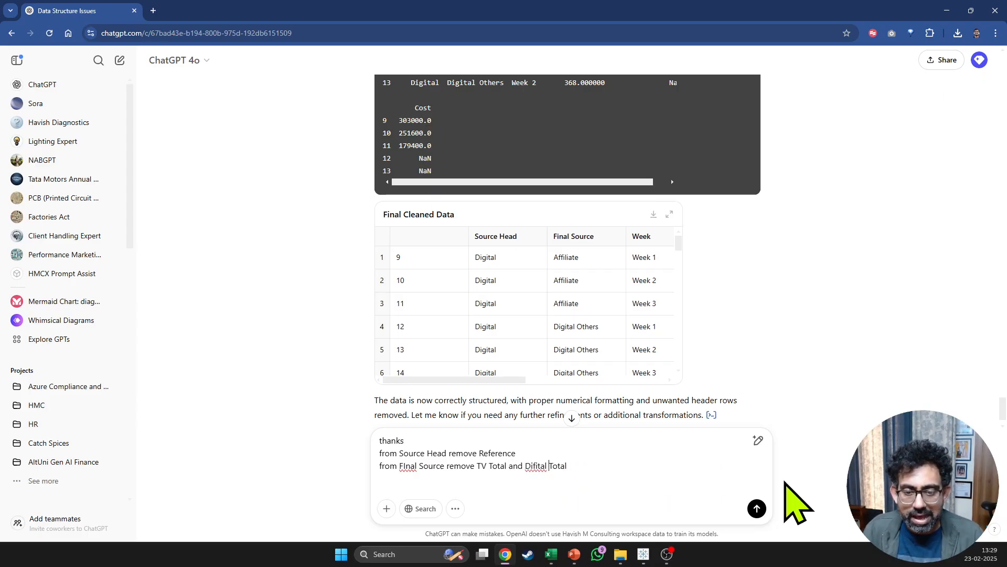
pyautogui.press('BackSpace')
pyautogui.write('g')
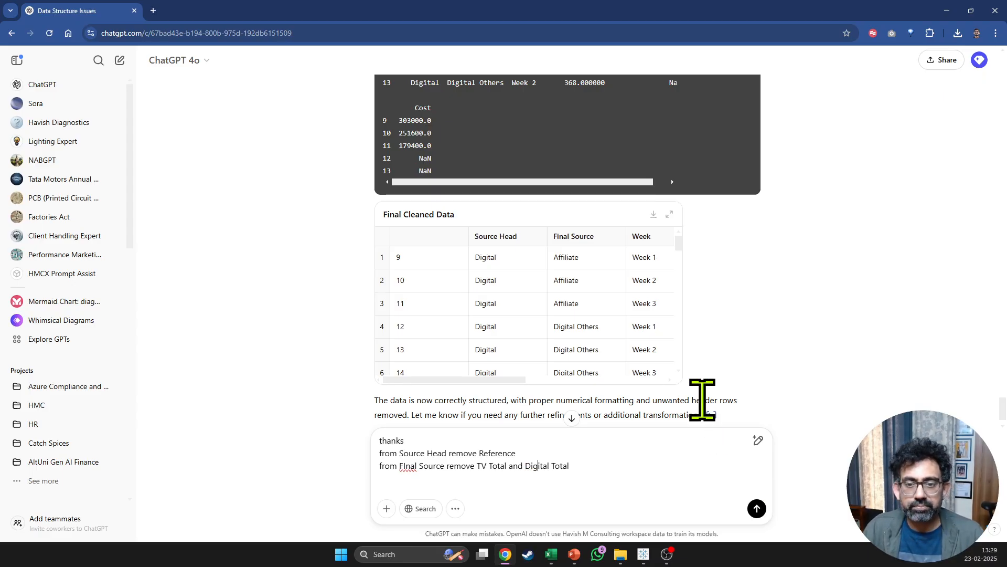
pyautogui.moveTo(680, 242); pyautogui.dragTo(680, 248)
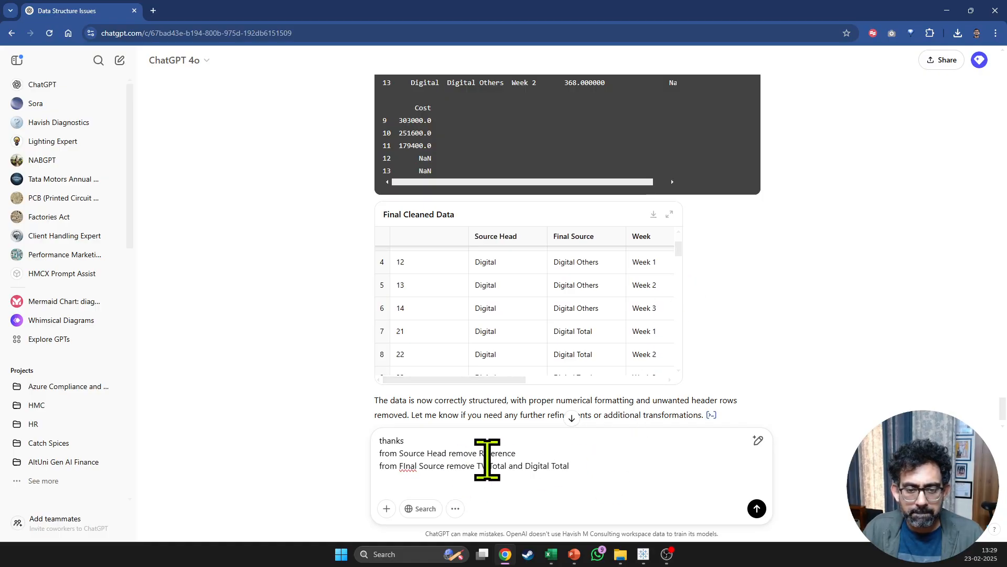
pyautogui.press('Return')
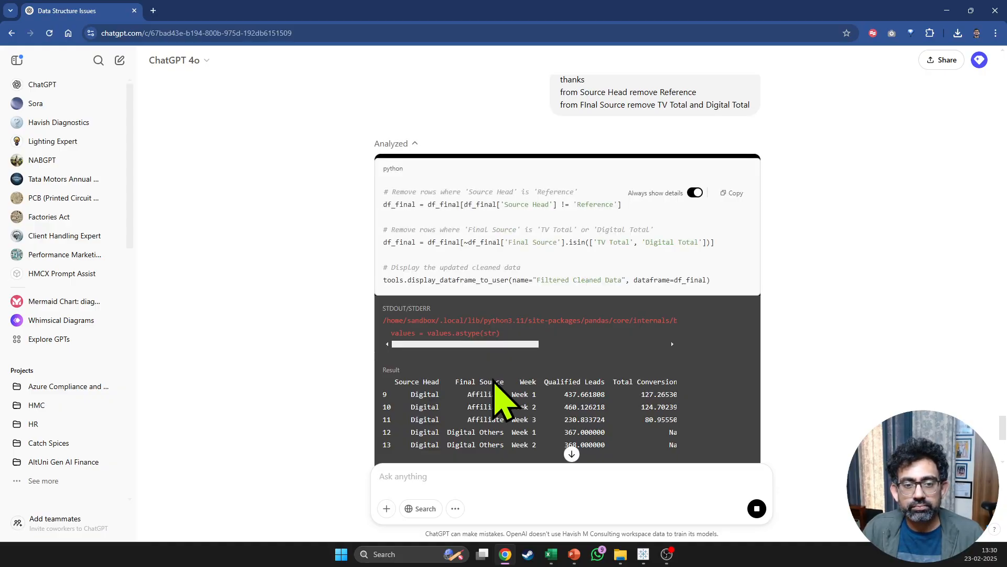
# Download ChatGPT's Filtered Cleaned Data table and open the downloaded file in Excel.
pyautogui.scroll(-6, 493, 374)
pyautogui.scroll(-1, 640, 272)
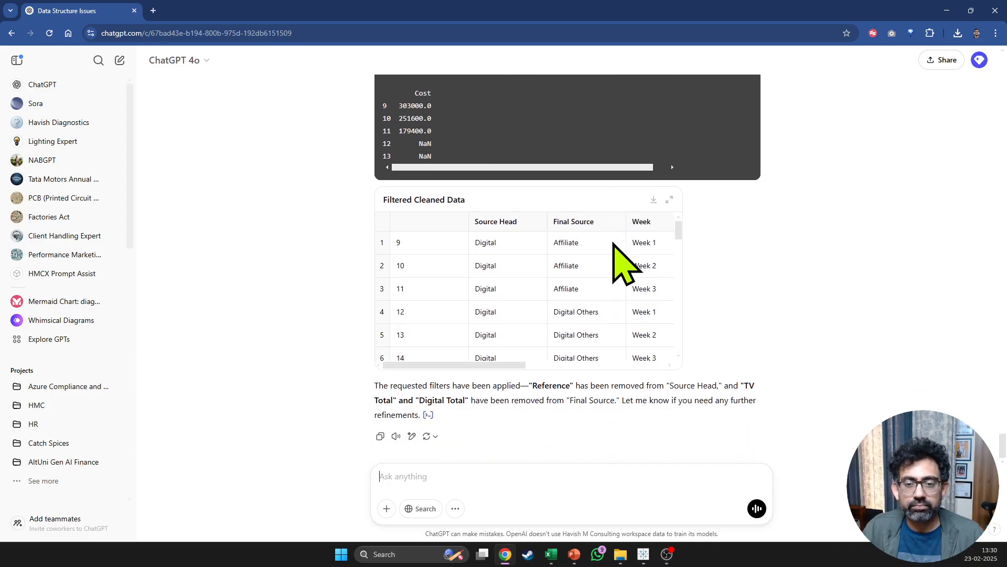
pyautogui.click(654, 200)
pyautogui.click(882, 62)
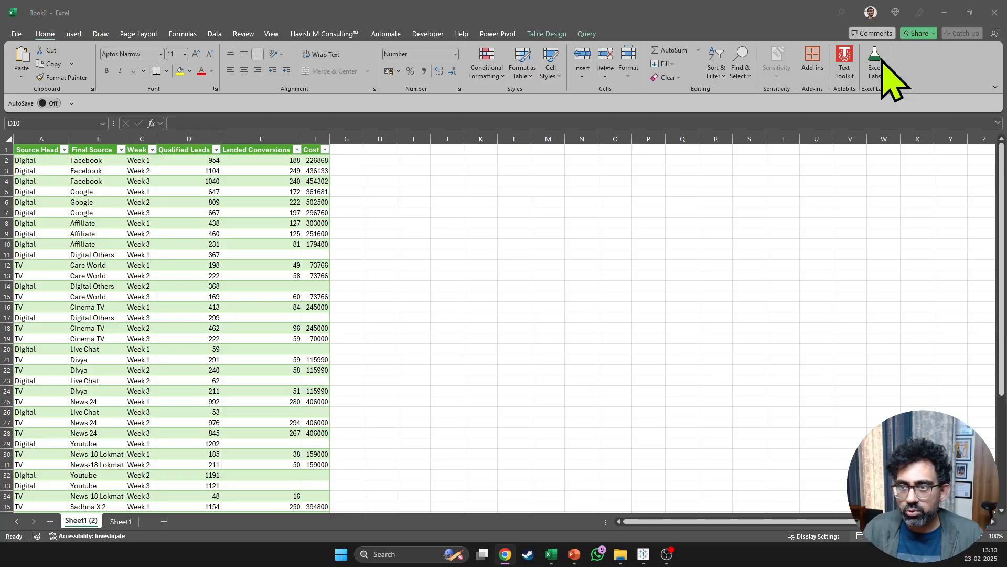
# Fit the column widths of the whole table in Filtered_Cleaned_Data.csv to their contents.
pyautogui.click(528, 320)
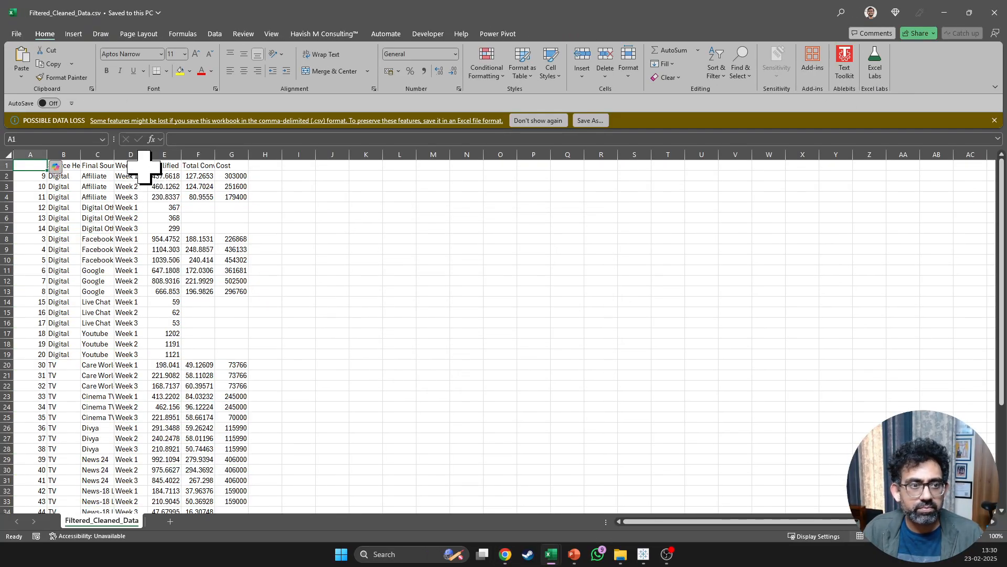
pyautogui.click(170, 207)
pyautogui.hotkey('ctrl', 'a')
pyautogui.hotkey('alt', 'h')
pyautogui.press('o')
pyautogui.press('i')
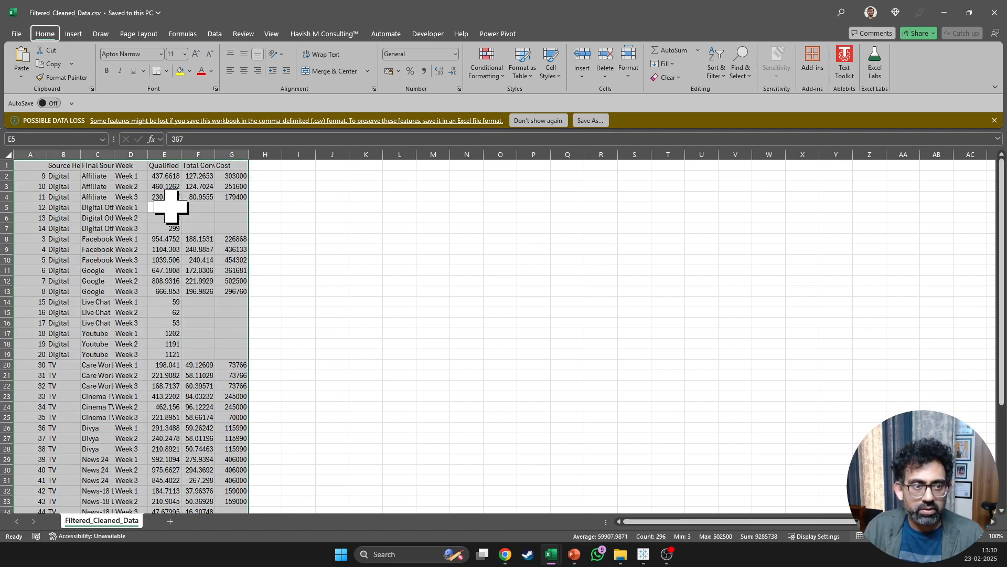
# Format the Qualified Leads and Total Conversions values as Number with 0 decimal places.
pyautogui.click(192, 176)
pyautogui.hotkey('shift', 'Right')
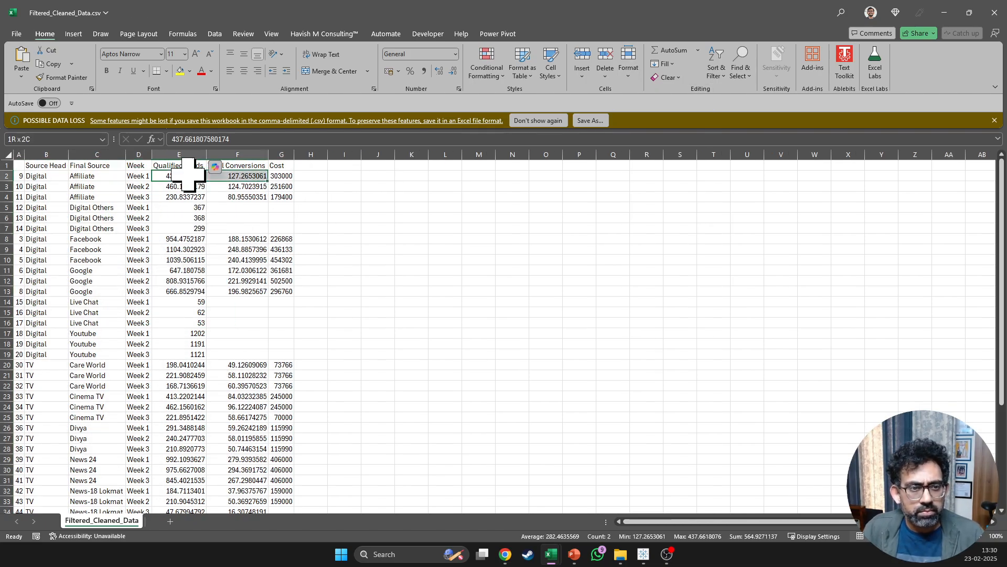
pyautogui.hotkey('ctrl', 'shift', 'Down')
pyautogui.hotkey('ctrl', '1')
pyautogui.press('Down')
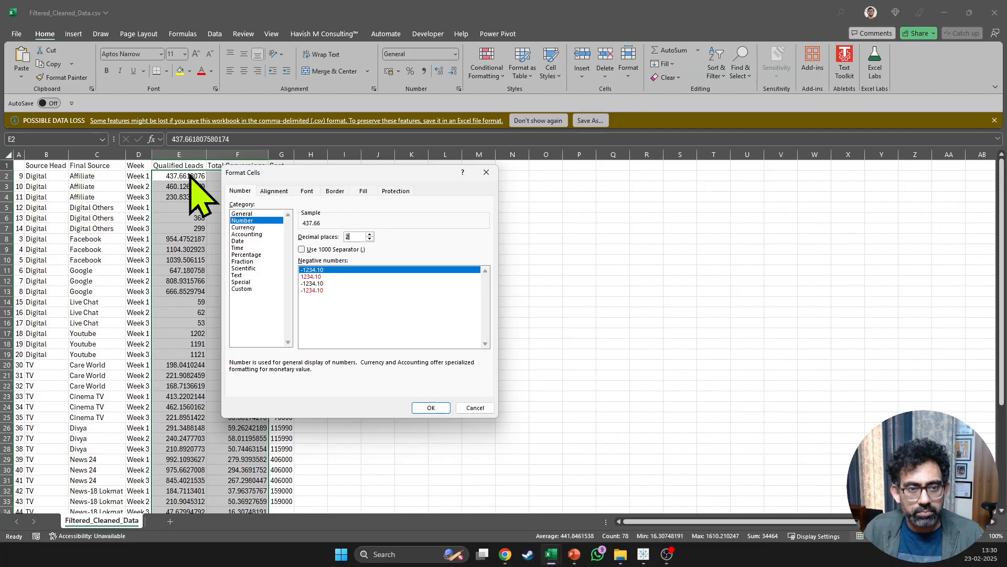
pyautogui.press('Tab')
pyautogui.write('0')
pyautogui.press('Return')
# Place Filtered_Cleaned_Data.csv and Book2 side by side and compare their totals across the lead, conversion and cost columns, keeping Book2 open.
pyautogui.press('super+Left')
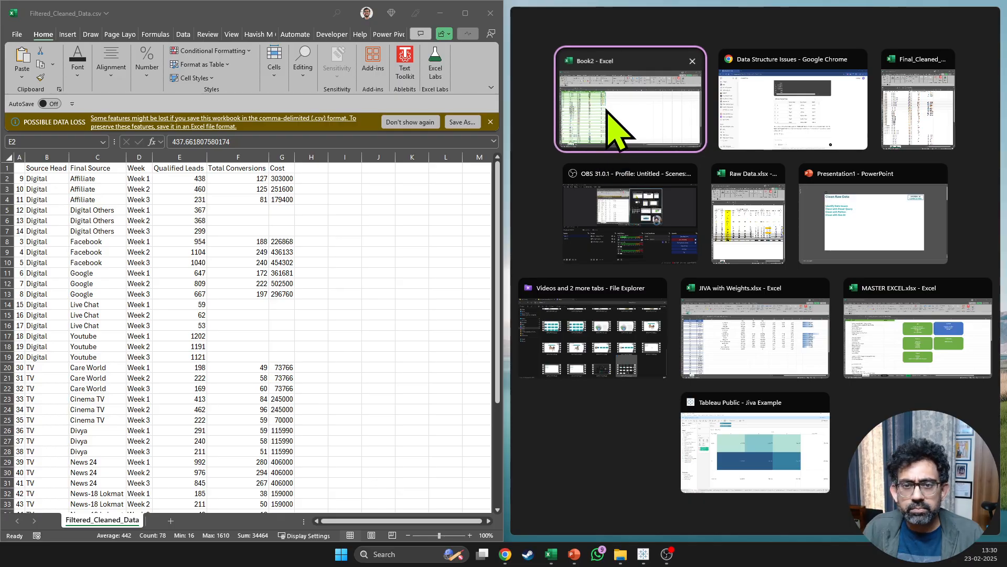
pyautogui.click(602, 143)
pyautogui.moveTo(177, 157); pyautogui.dragTo(279, 157)
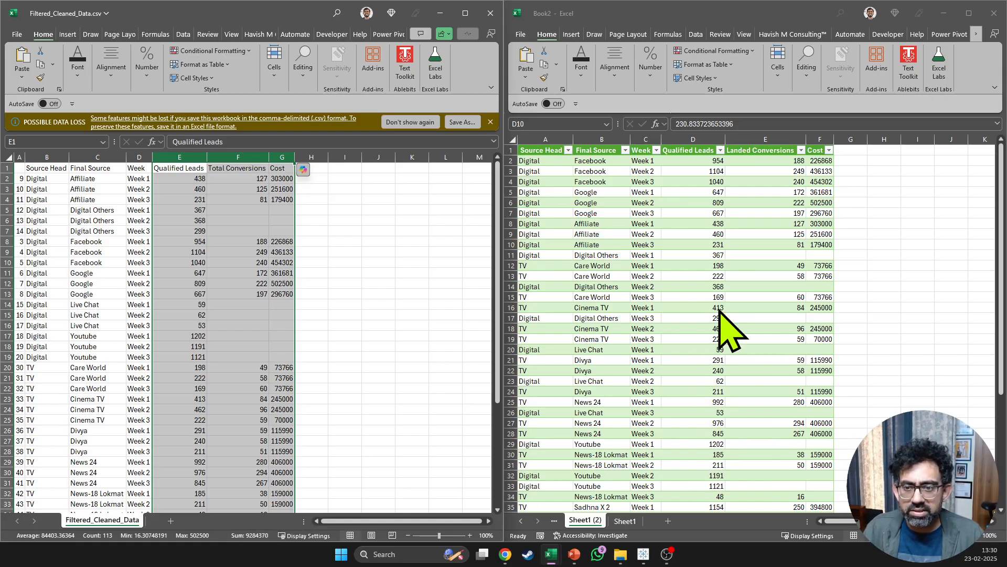
pyautogui.moveTo(688, 139); pyautogui.dragTo(822, 137)
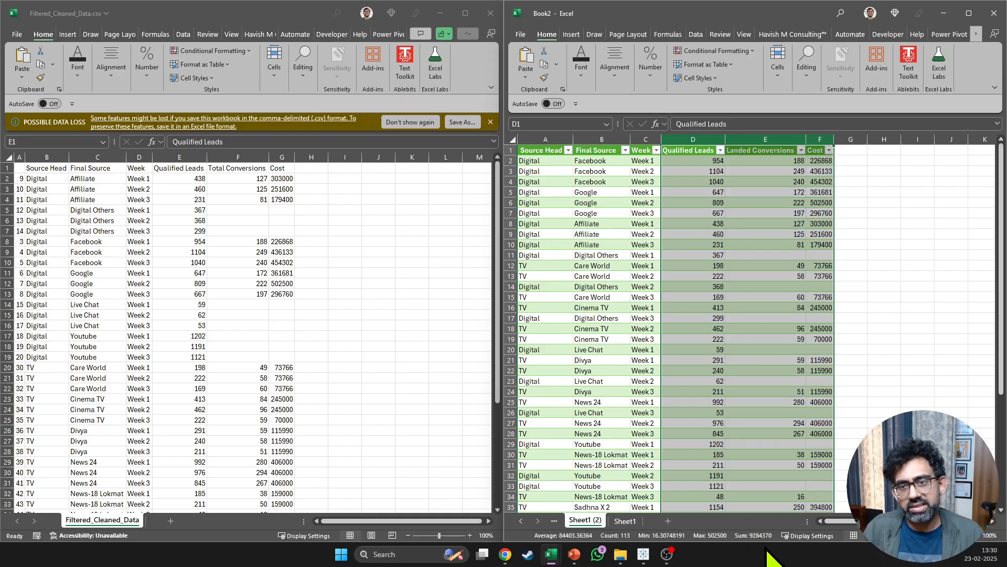
pyautogui.click(316, 271)
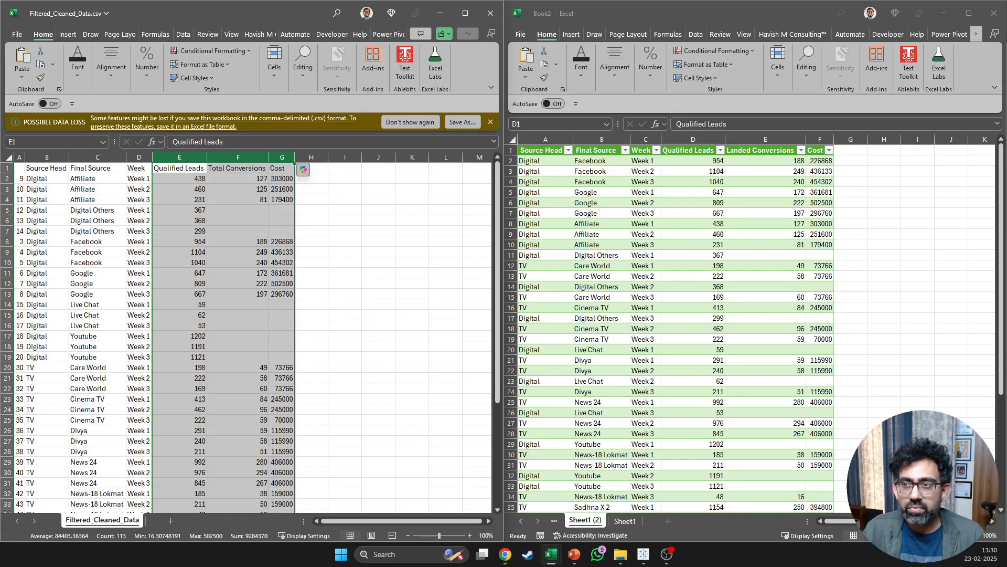
pyautogui.click(991, 20)
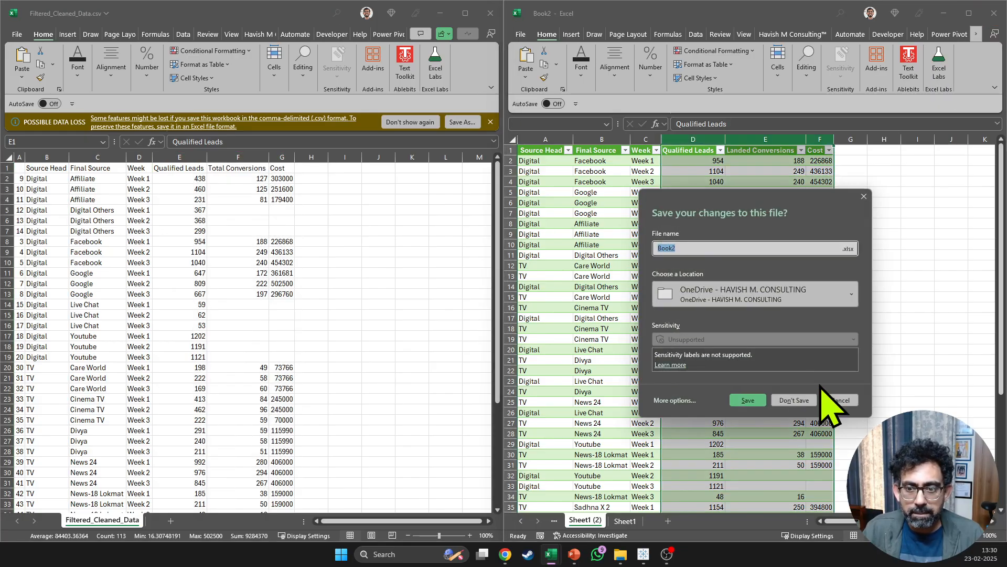
pyautogui.click(829, 397)
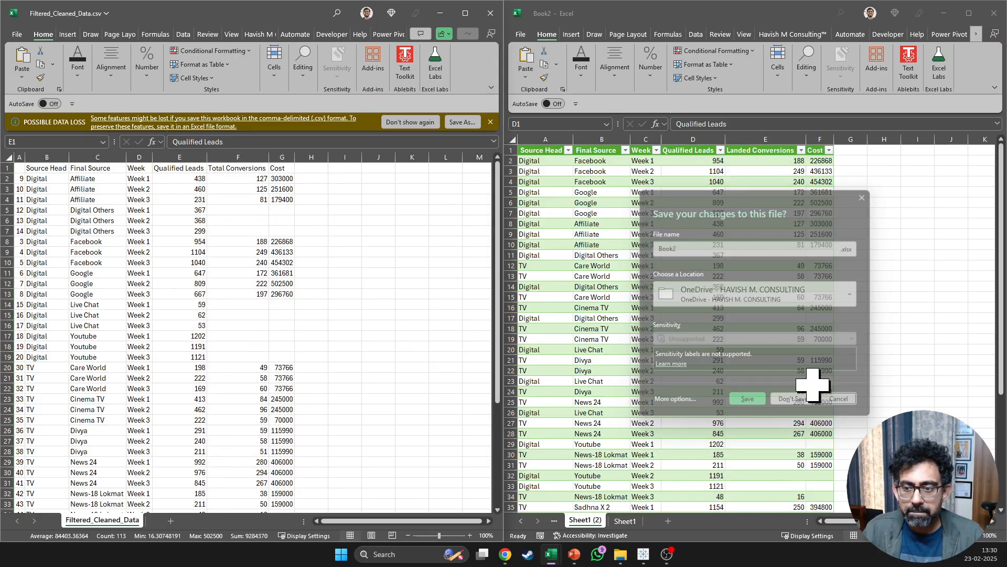
# Maximize the Filtered_Cleaned_Data window and switch to the ChatGPT conversation in Chrome.
pyautogui.click(466, 15)
pyautogui.hotkey('alt', 'Tab')
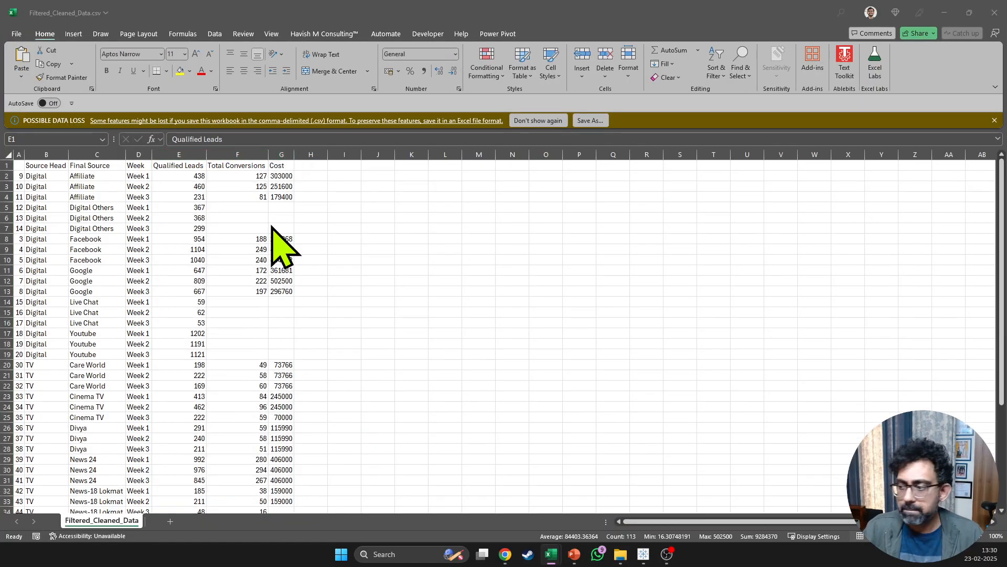
pyautogui.scroll(-12, 405, 333)
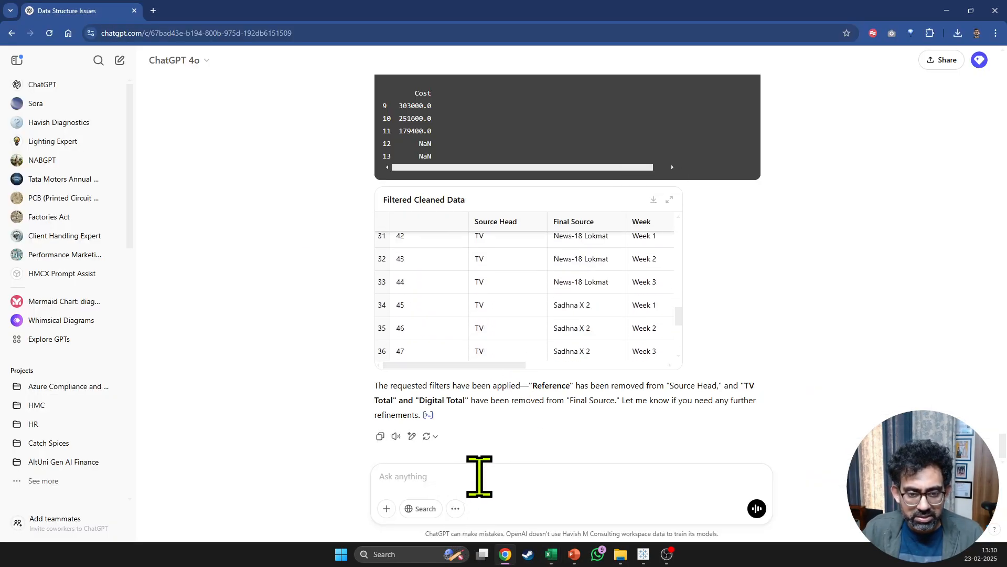
# Send ChatGPT the three-line message "thanks", "working perfectly", "can you combine all the python code into 1 single code".
pyautogui.write('thanks')
pyautogui.hotkey('shift', 'Return')
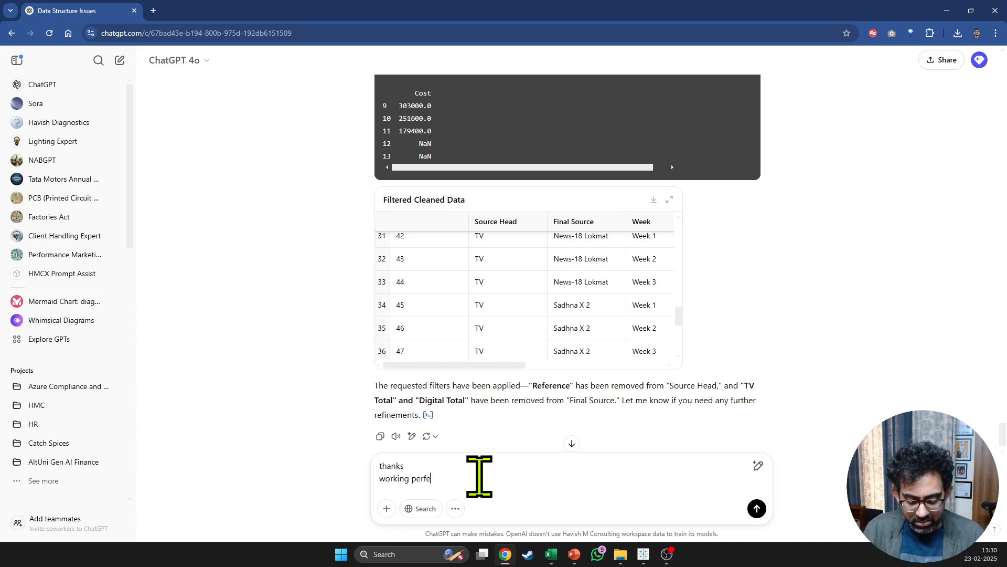
pyautogui.write('working perfectly')
pyautogui.hotkey('shift', 'Return')
pyautogui.write('cna you')
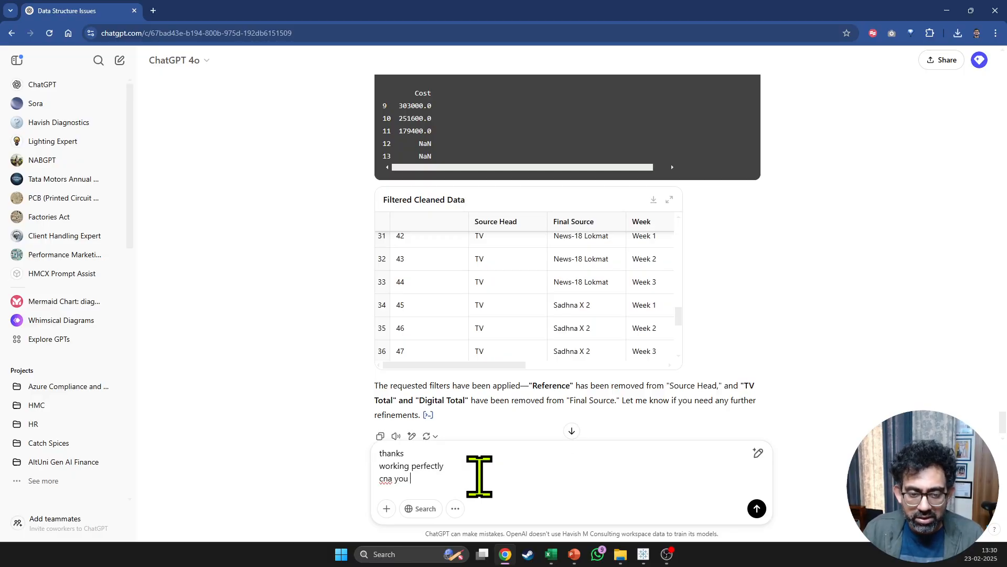
pyautogui.hotkey('shift', 'Home')
pyautogui.write('can')
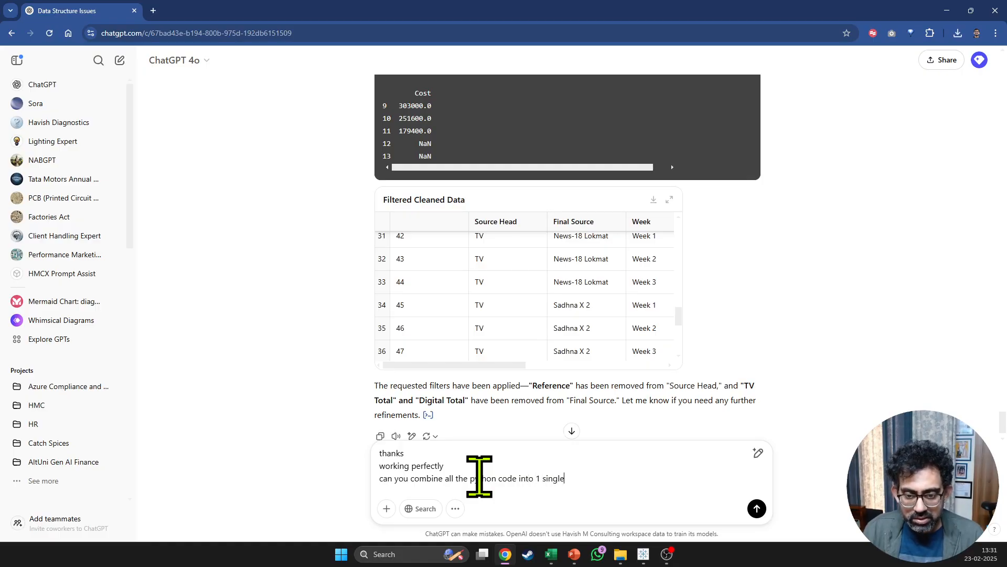
pyautogui.write('de')
pyautogui.press('Return')
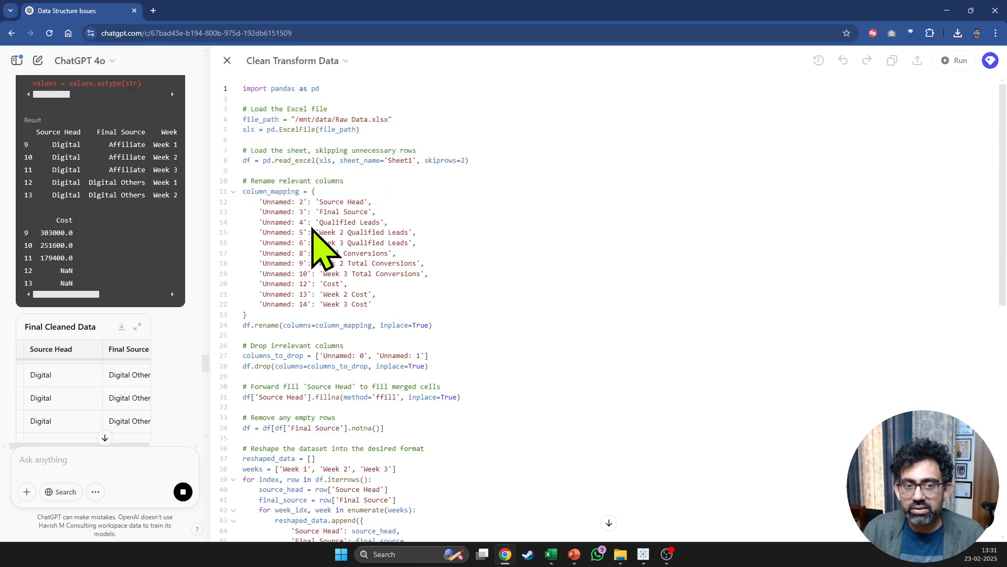
# Examine the combined Clean Transform Data Python script down to its last line, and close the code canvas.
pyautogui.scroll(-3, 415, 265)
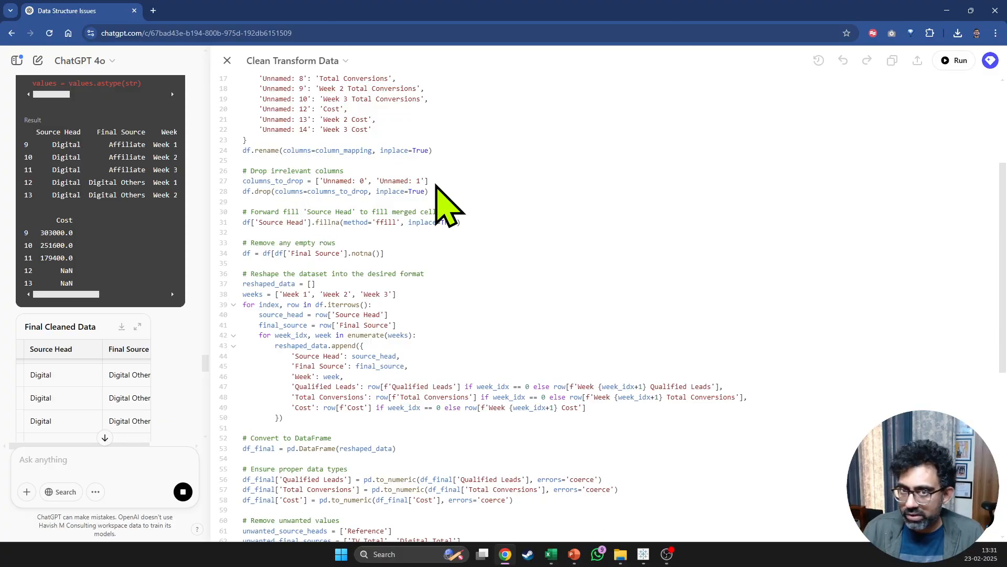
pyautogui.moveTo(271, 223); pyautogui.dragTo(374, 234)
pyautogui.click(323, 247)
pyautogui.hotkey('ctrl', 'a')
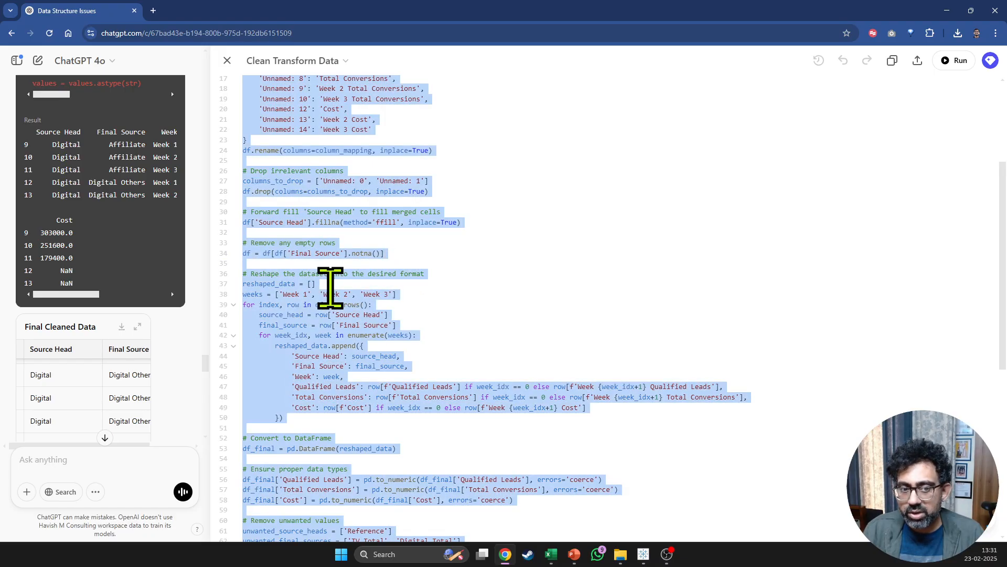
pyautogui.click(378, 293)
pyautogui.scroll(-3, 366, 325)
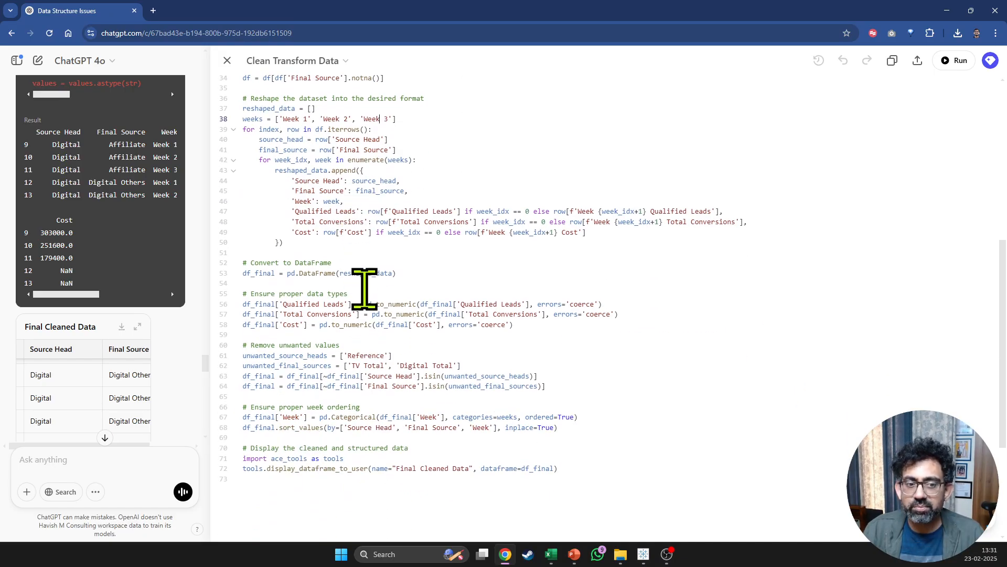
pyautogui.scroll(-3, 365, 294)
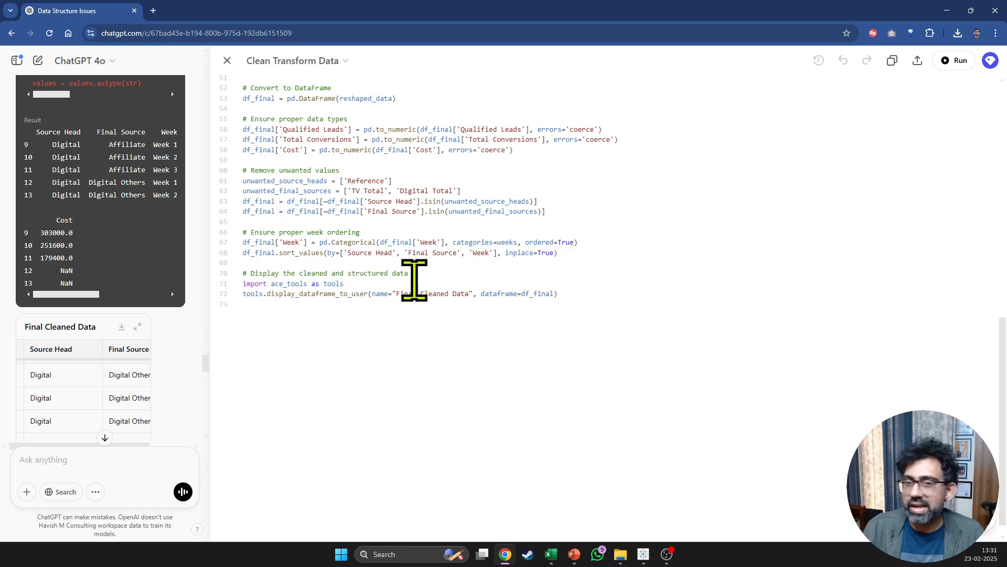
pyautogui.click(227, 61)
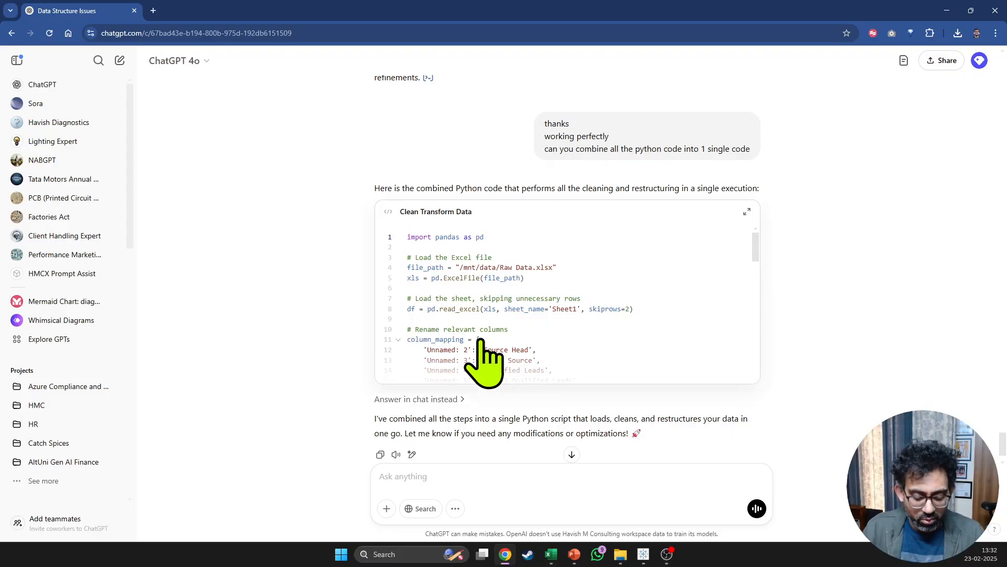
# Switch to Raw Data.xlsx in Excel, maximize its window and show the sheet from column A.
pyautogui.hotkey('alt', 'Tab')
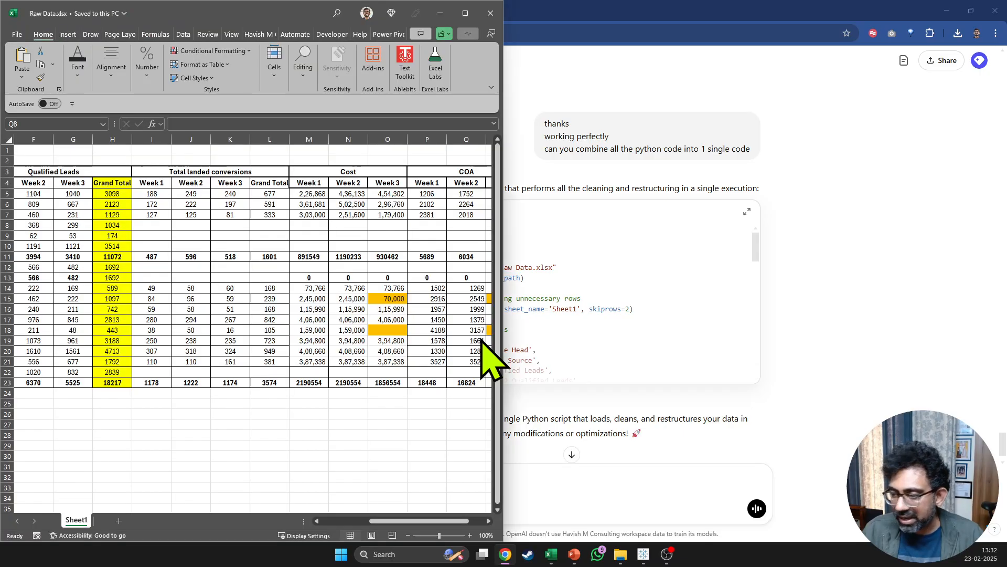
pyautogui.click(461, 14)
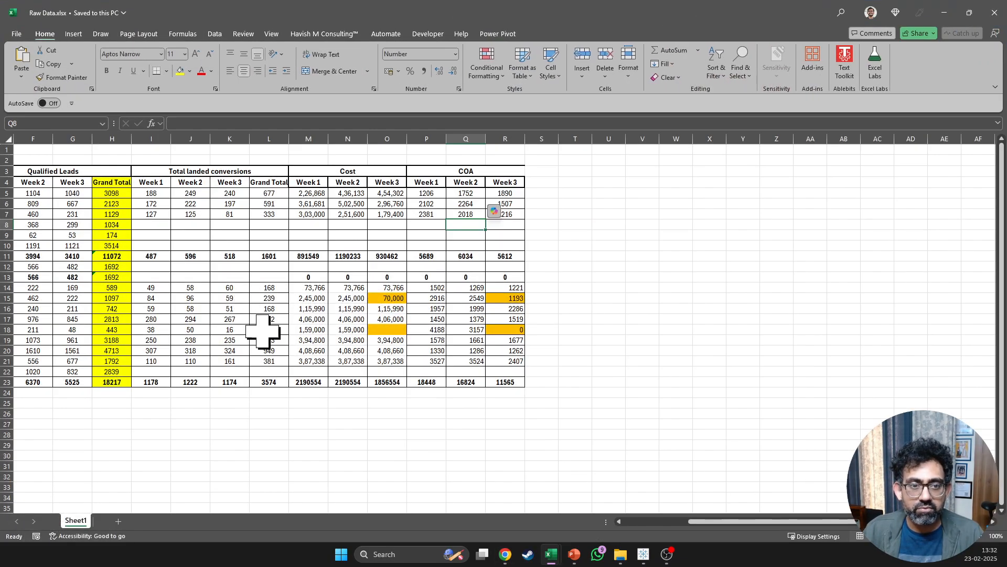
pyautogui.click(233, 426)
pyautogui.press('Left')
pyautogui.hotkey('ctrl', 'Left')
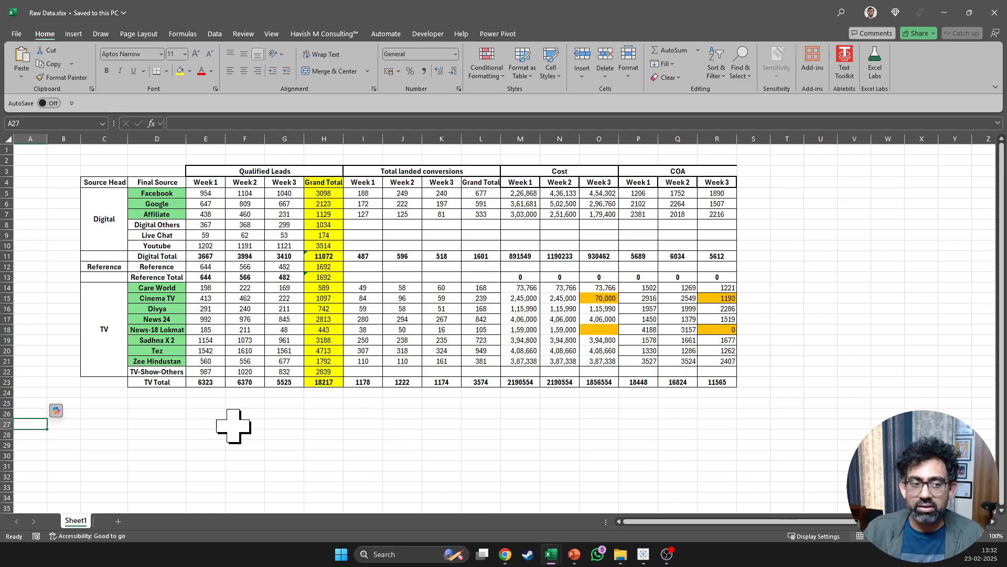